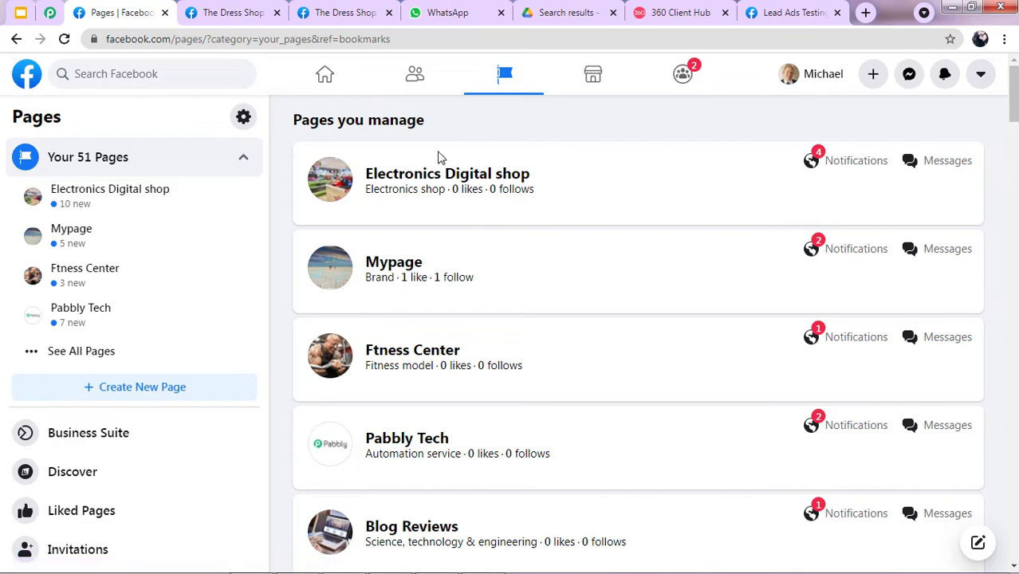
Scroll the Pages you manage list, showing pages like AnyTech Solution and Real Tech Merchant.
{"action": "scroll", "coordinate": [479, 160], "scroll_direction": "down", "scroll_amount": 5}
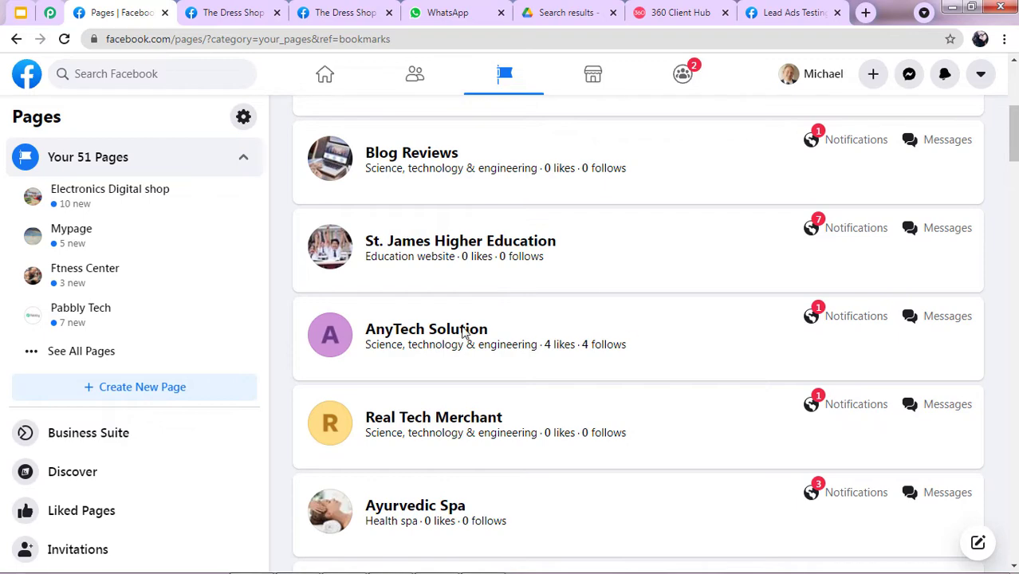
Look over The Dress Shop page, then go to its Publishing Tools in Business Suite.
{"action": "left_click", "coordinate": [221, 12]}
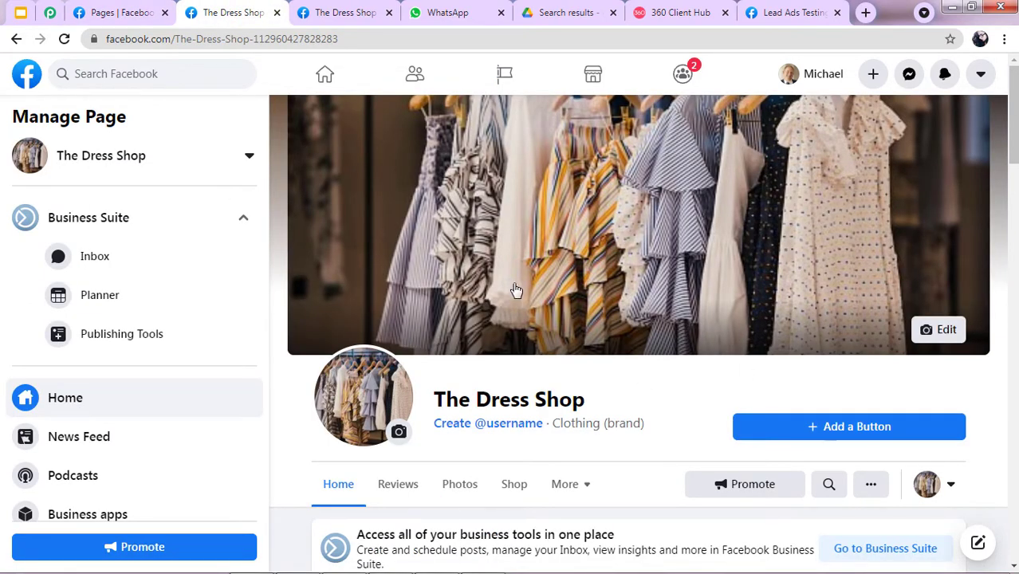
{"action": "scroll", "coordinate": [541, 281], "scroll_direction": "down", "scroll_amount": 5}
{"action": "scroll", "coordinate": [540, 281], "scroll_direction": "down", "scroll_amount": 9}
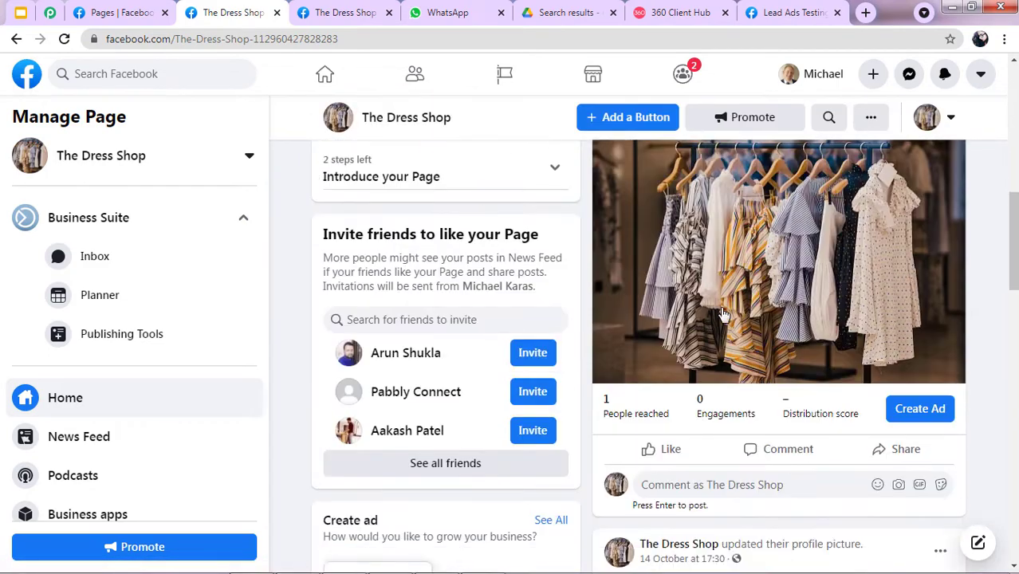
{"action": "scroll", "coordinate": [672, 268], "scroll_direction": "down", "scroll_amount": 5}
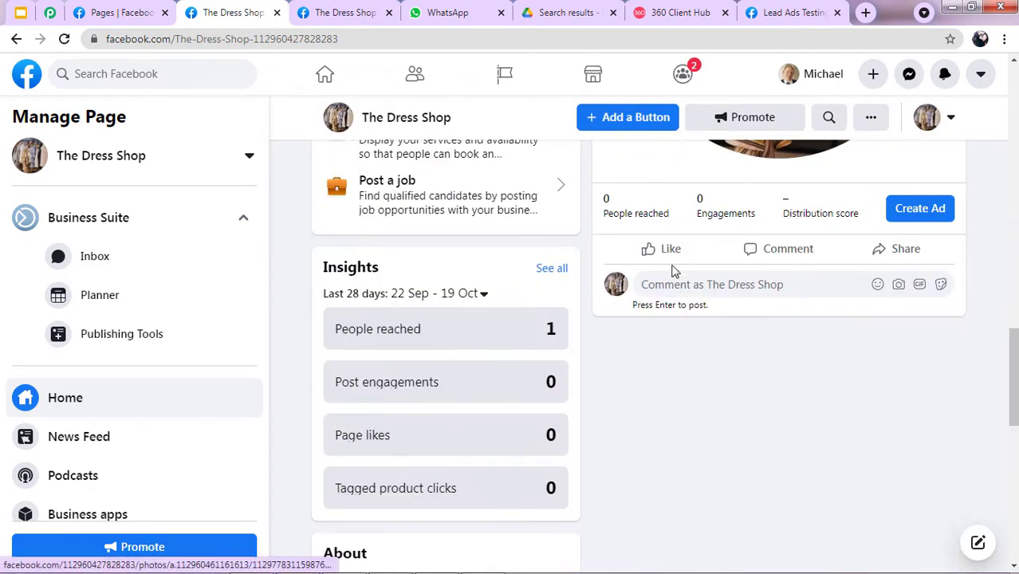
{"action": "scroll", "coordinate": [682, 256], "scroll_direction": "up", "scroll_amount": 2}
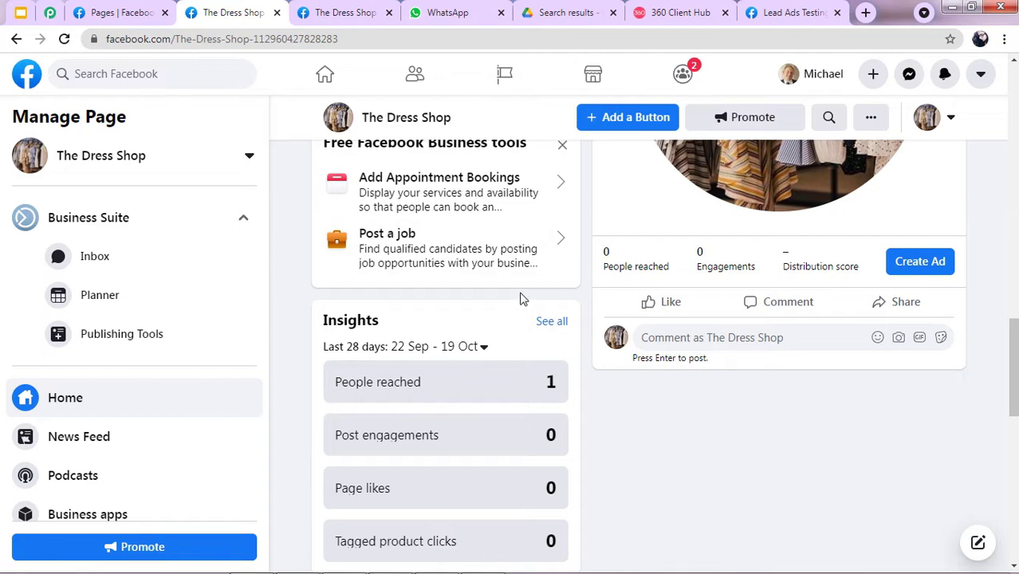
{"action": "scroll", "coordinate": [523, 299], "scroll_direction": "up", "scroll_amount": 2}
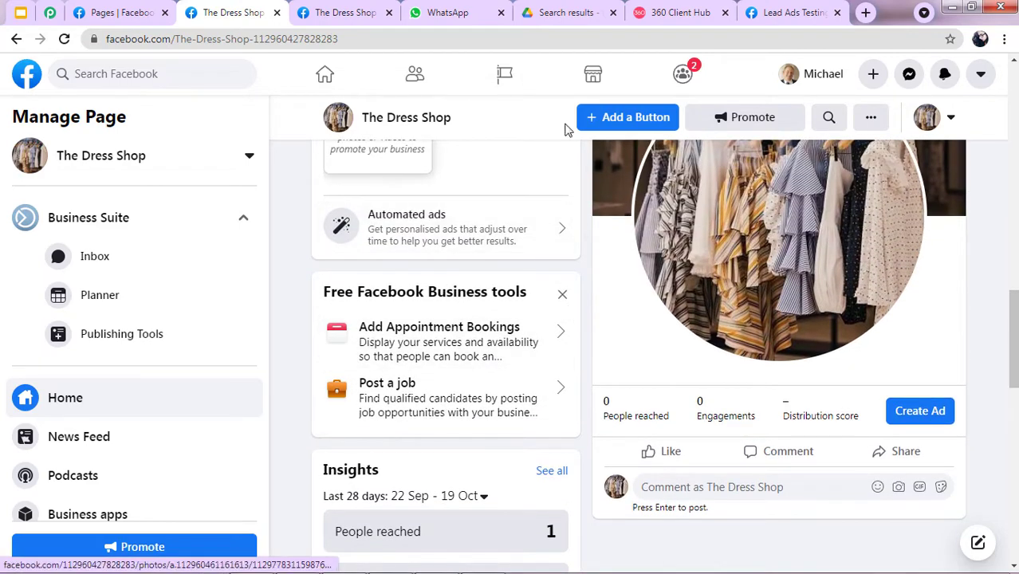
{"action": "left_click", "coordinate": [343, 12]}
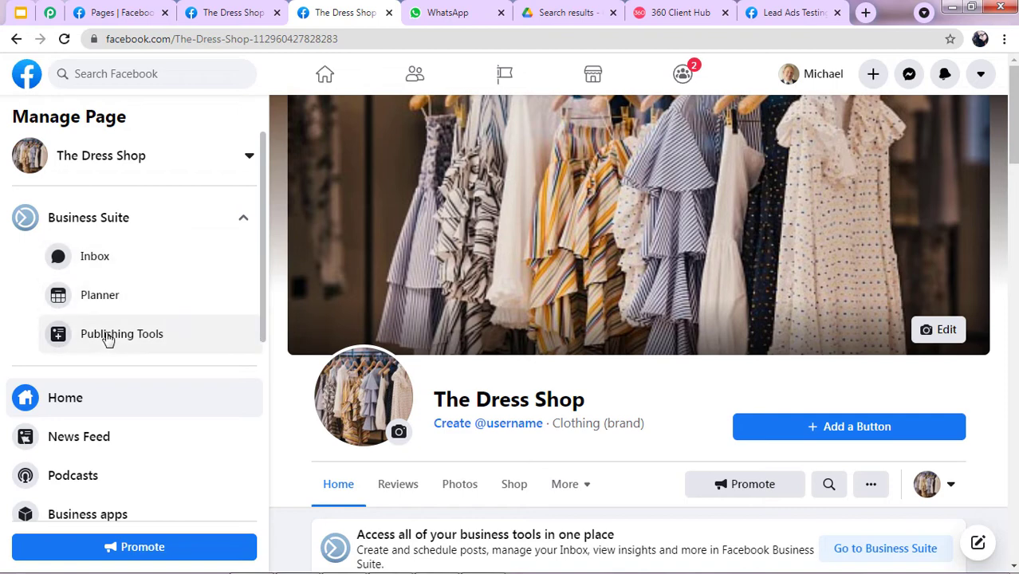
{"action": "left_click", "coordinate": [96, 333]}
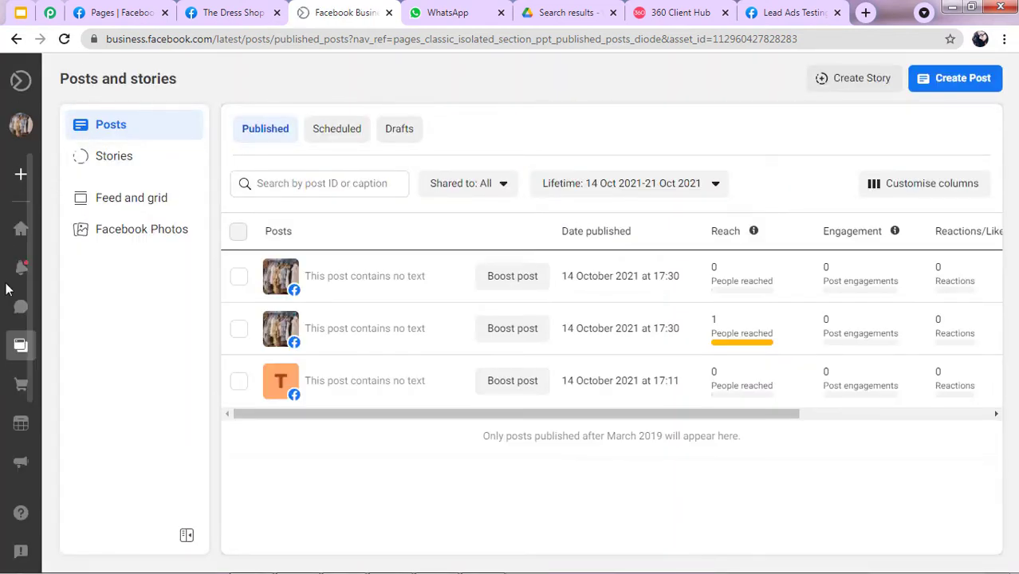
Open Instant Forms under More tools, showing the active Sign Up form with 1 lead.
{"action": "mouse_move", "coordinate": [46, 121]}
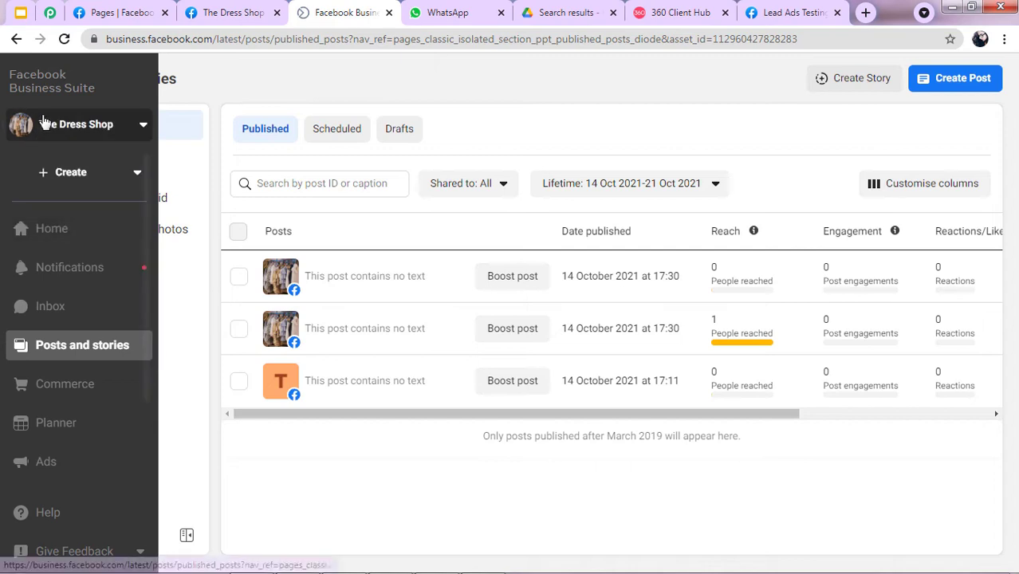
{"action": "scroll", "coordinate": [49, 360], "scroll_direction": "down", "scroll_amount": 2}
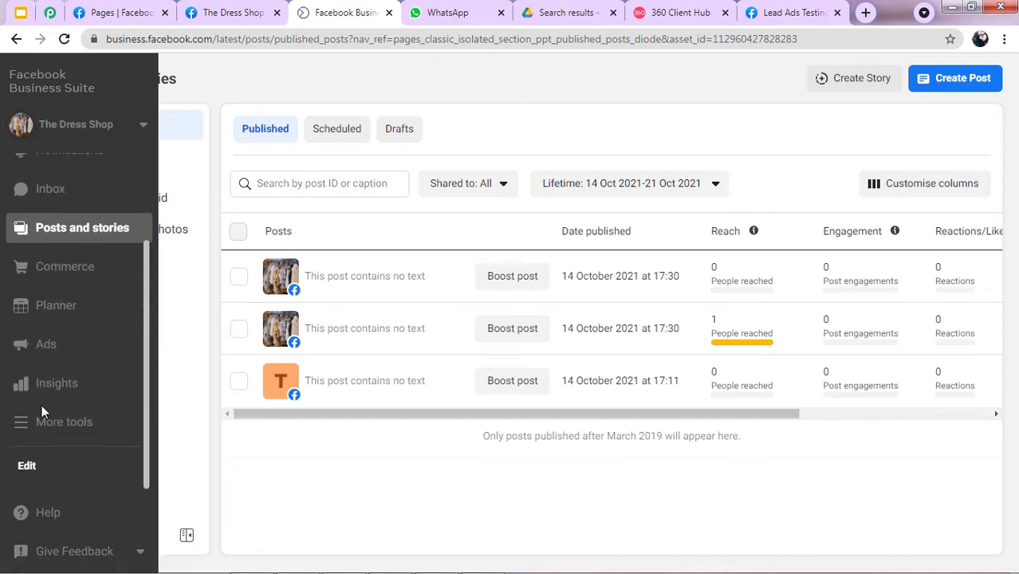
{"action": "left_click", "coordinate": [46, 420]}
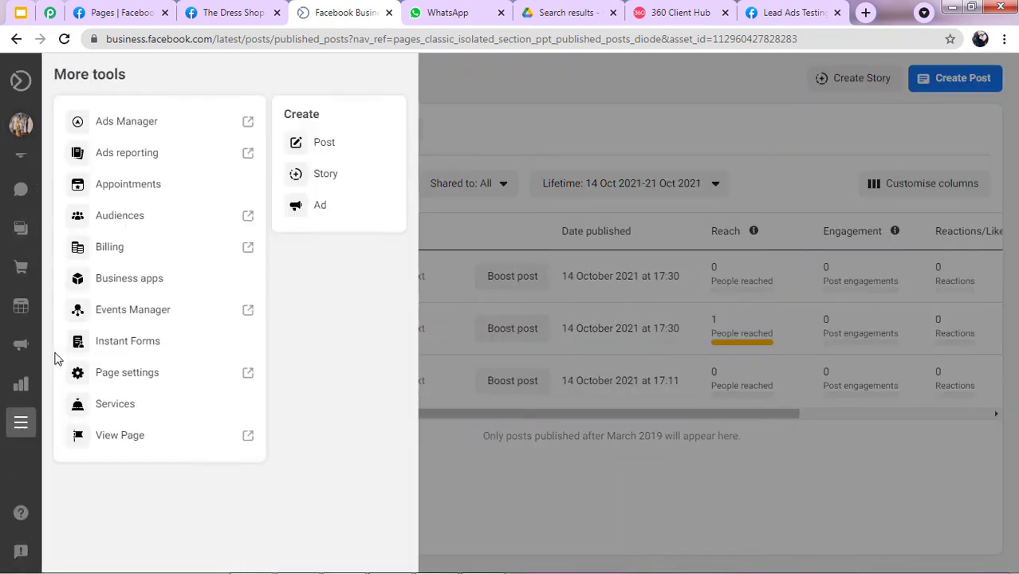
{"action": "left_click", "coordinate": [128, 341]}
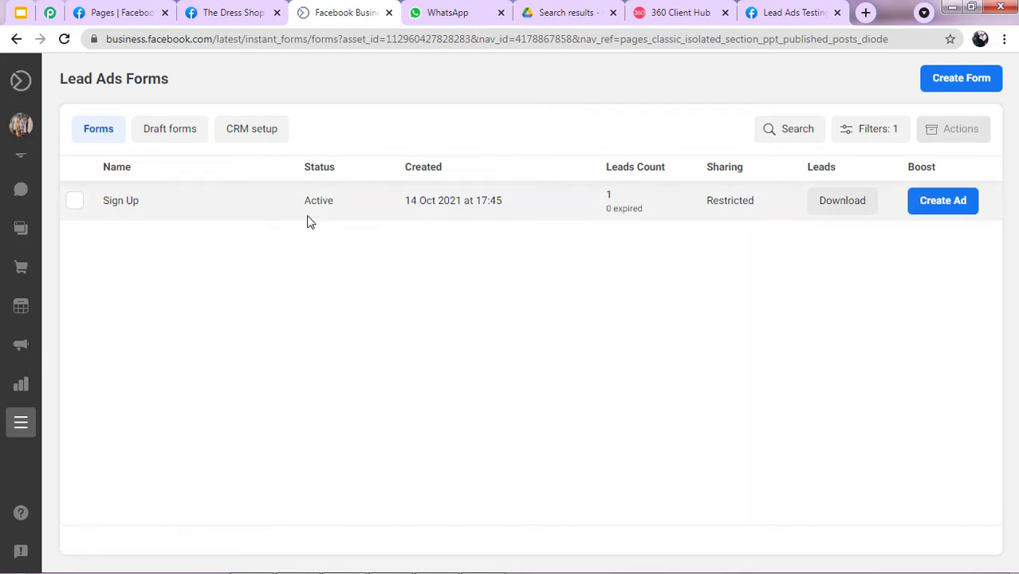
Open a Sign Up form test preview, closing the already-submitted one to get empty fields.
{"action": "left_click", "coordinate": [228, 194]}
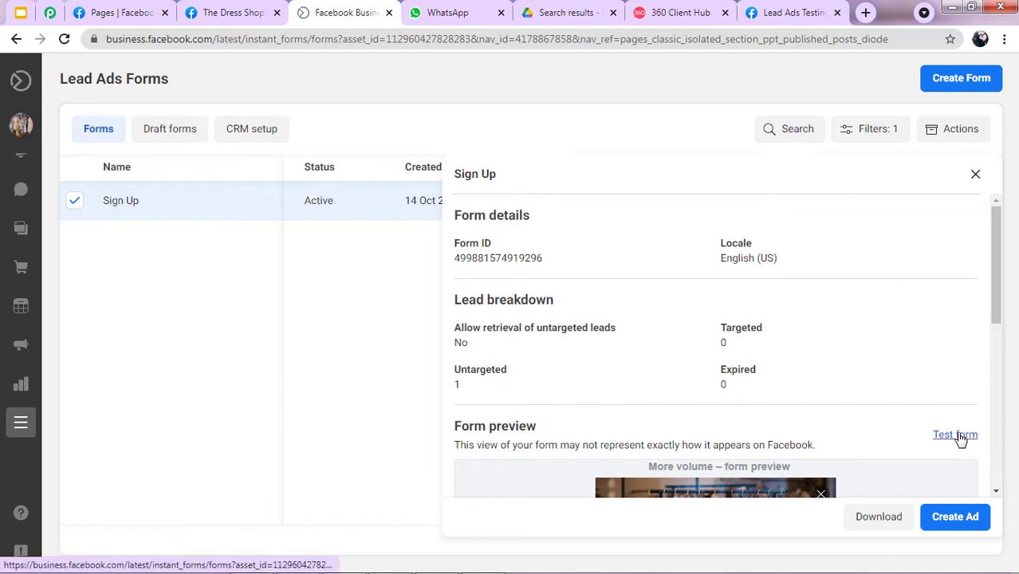
{"action": "left_click", "coordinate": [956, 436]}
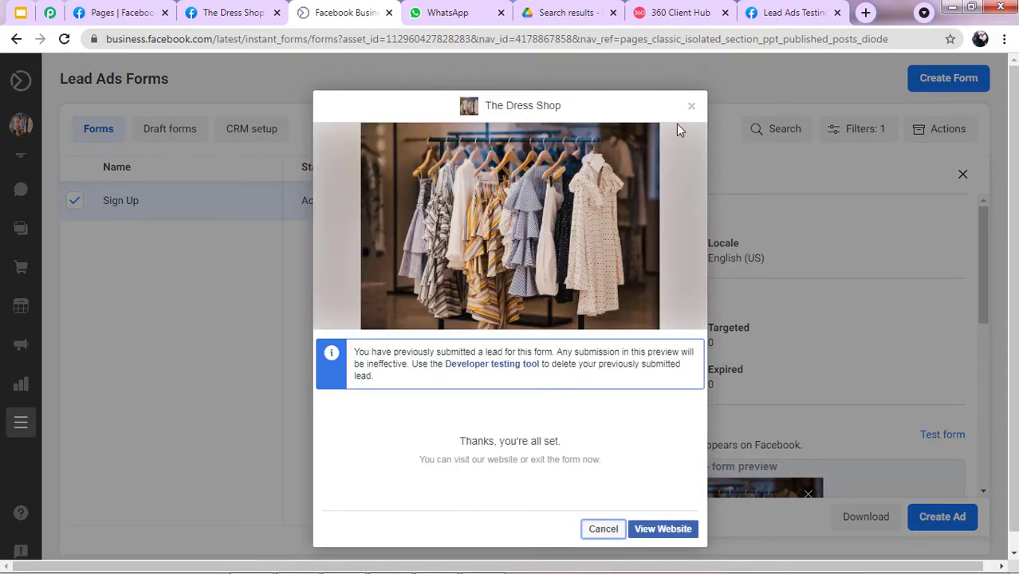
{"action": "left_click", "coordinate": [692, 106]}
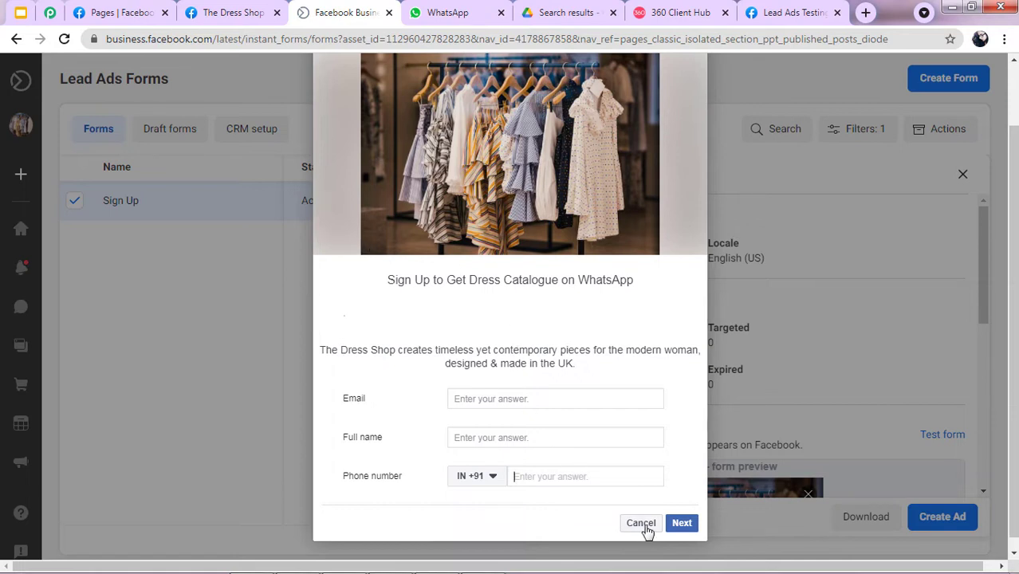
Check WhatsApp Web twice for incoming messages, finding only the 121 archived chats.
{"action": "left_click", "coordinate": [467, 10]}
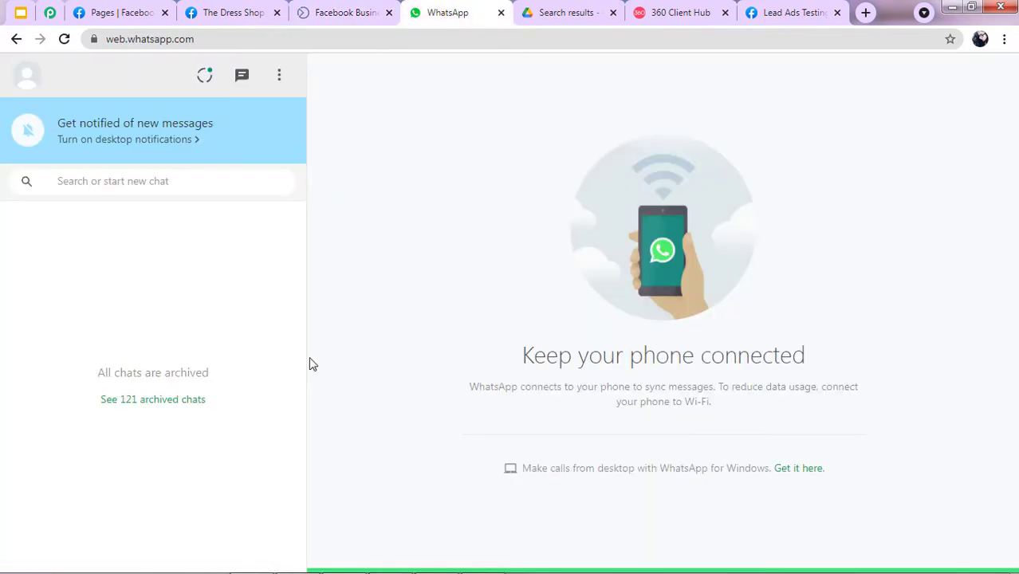
{"action": "left_click", "coordinate": [335, 12]}
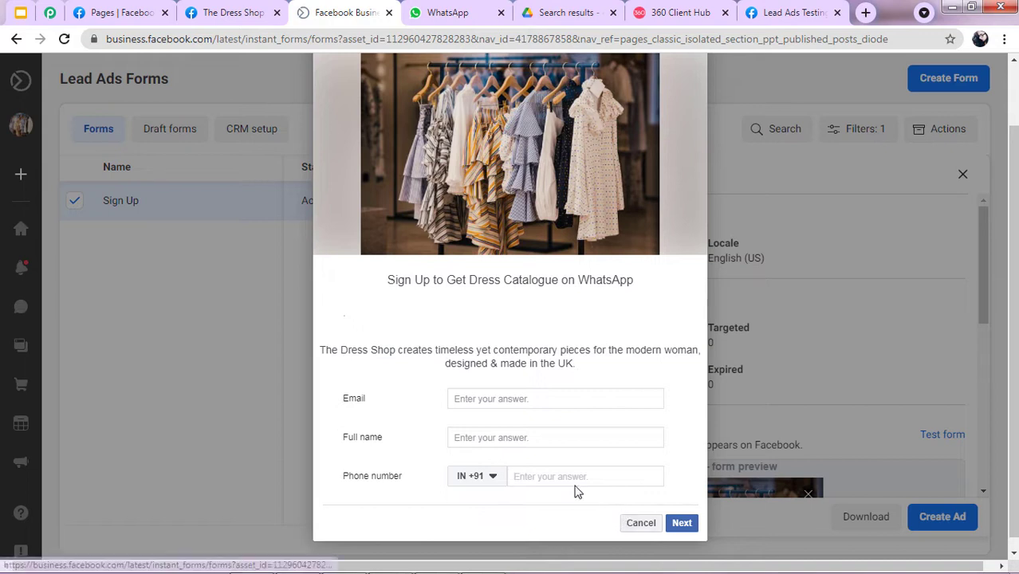
{"action": "left_click", "coordinate": [459, 12]}
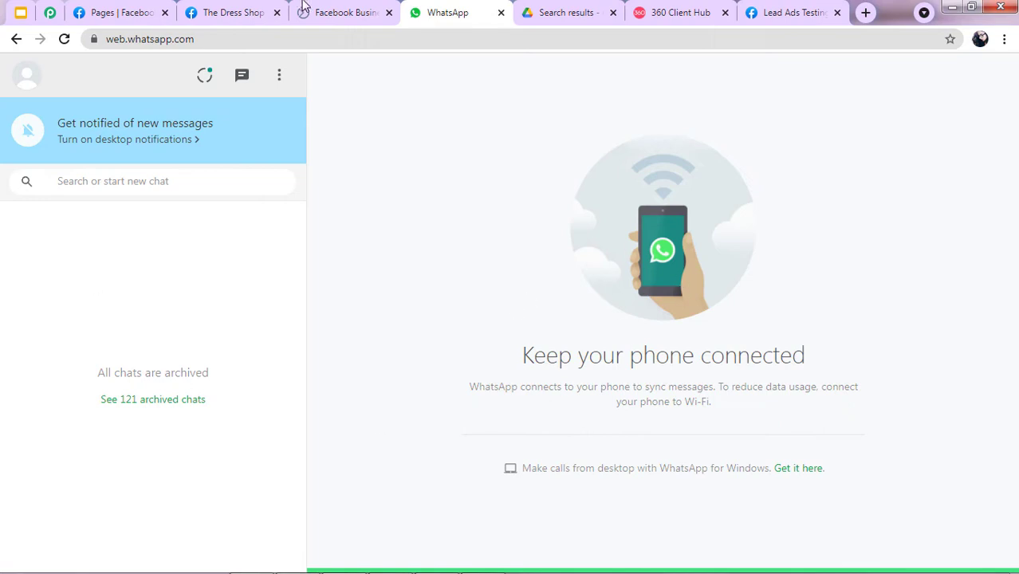
Fill the Sign Up test form with the saved email, saved full name and a phone number.
{"action": "left_click", "coordinate": [335, 10]}
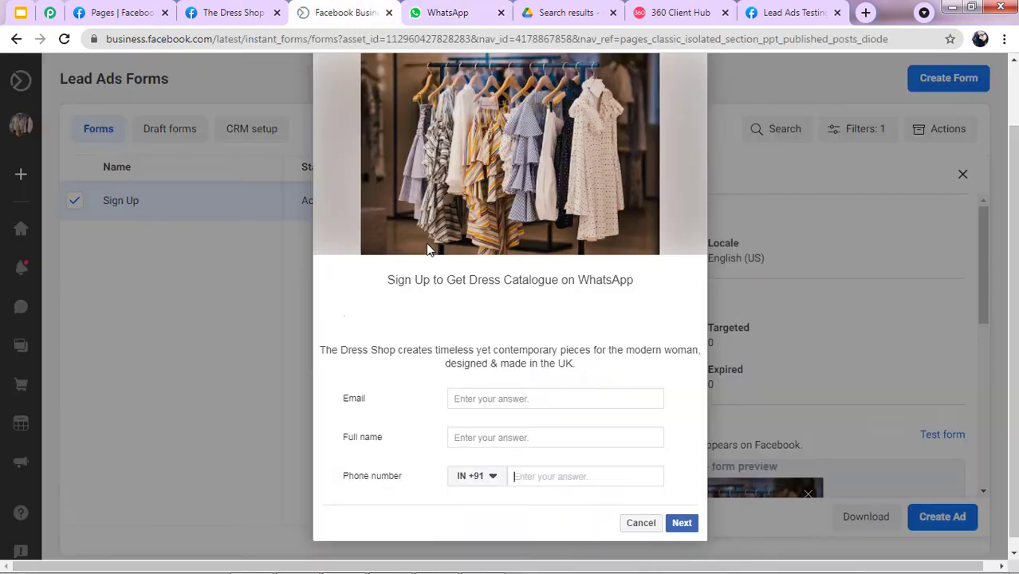
{"action": "left_click", "coordinate": [477, 401]}
{"action": "type", "text": "z"}
{"action": "left_click", "coordinate": [477, 426]}
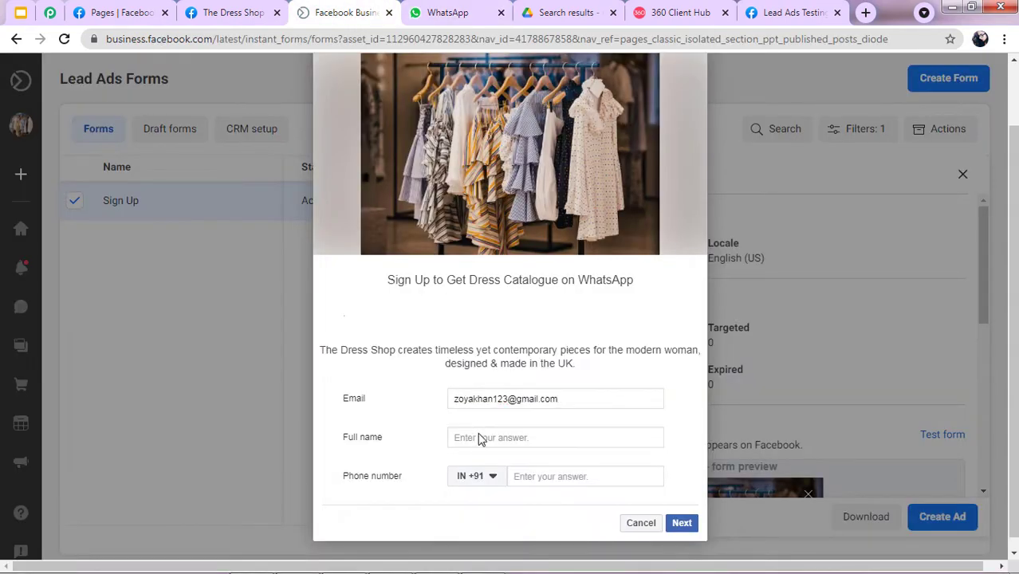
{"action": "left_click", "coordinate": [480, 437]}
{"action": "type", "text": "z"}
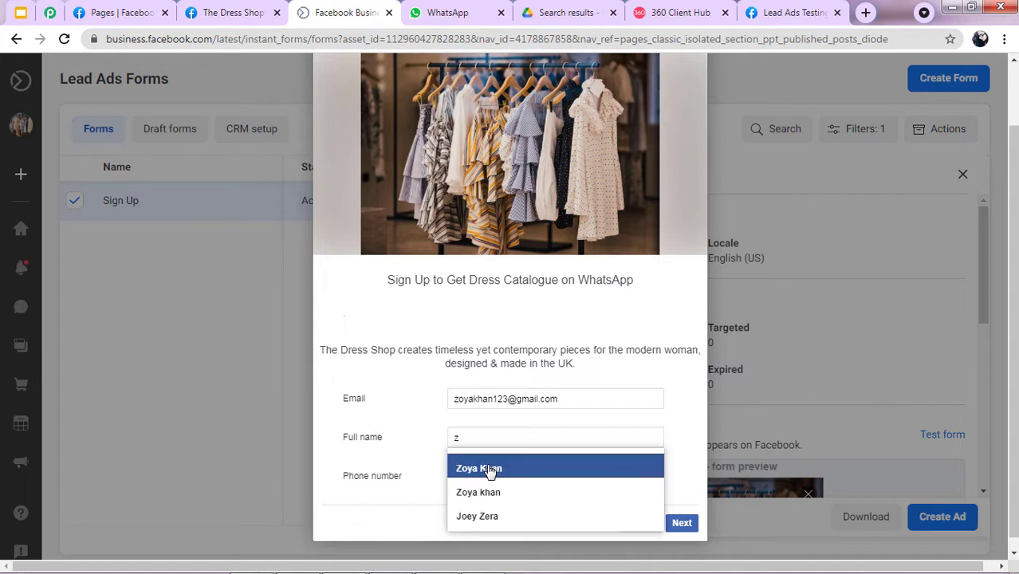
{"action": "left_click", "coordinate": [484, 471]}
{"action": "left_click", "coordinate": [561, 476]}
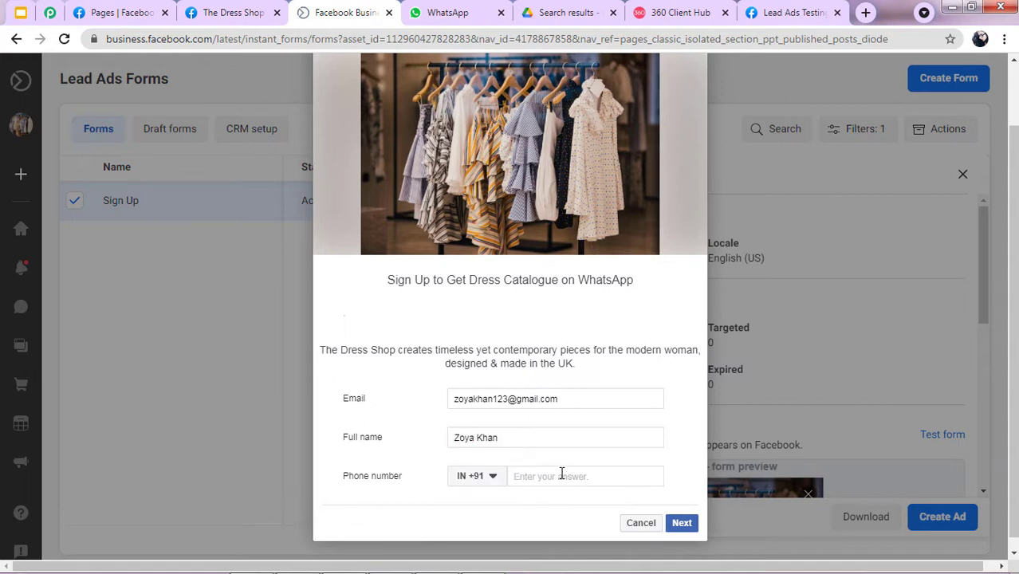
Submit the test lead and close the preview, returning to the Sign Up form details.
{"action": "left_click", "coordinate": [673, 526]}
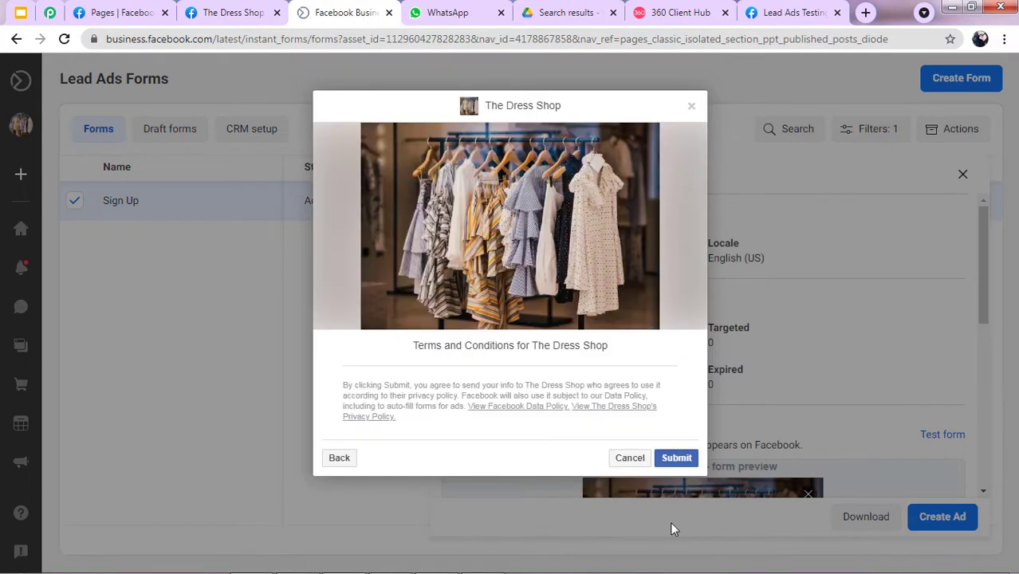
{"action": "left_click", "coordinate": [676, 460]}
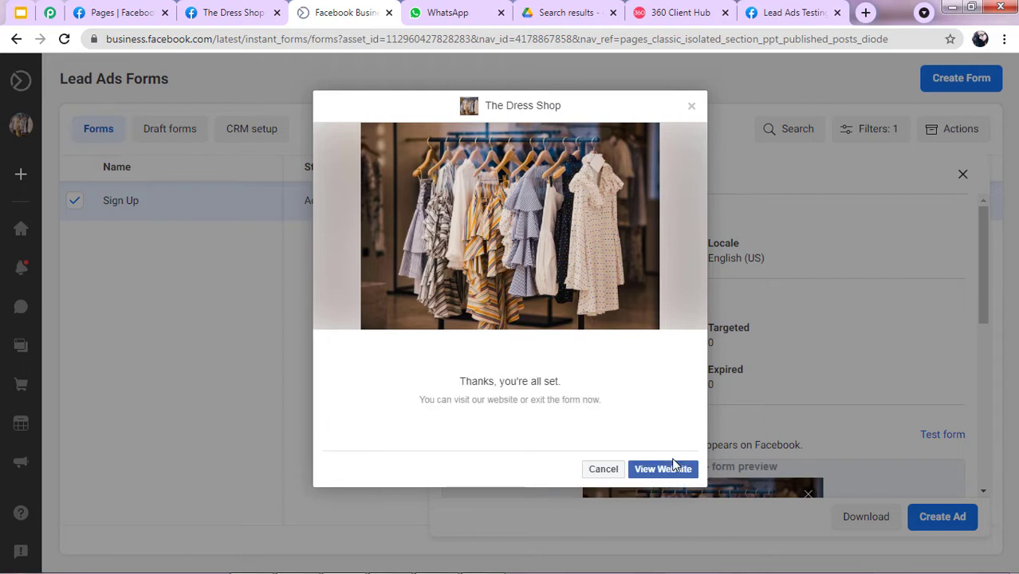
{"action": "left_click", "coordinate": [691, 107]}
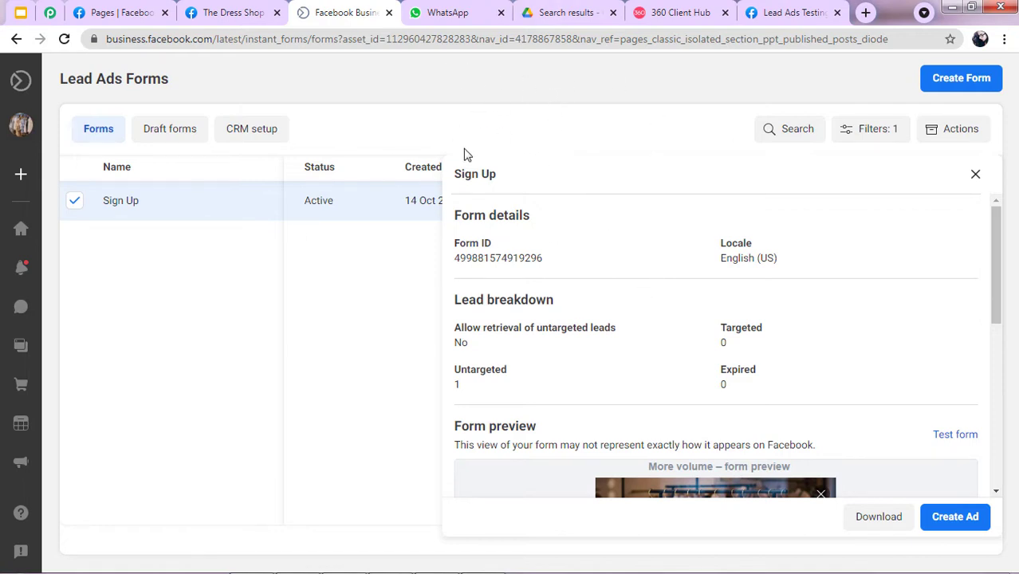
Open the new WhatsApp chat with The Dress Shop's automatic thank-you and brochure link.
{"action": "left_click", "coordinate": [466, 11]}
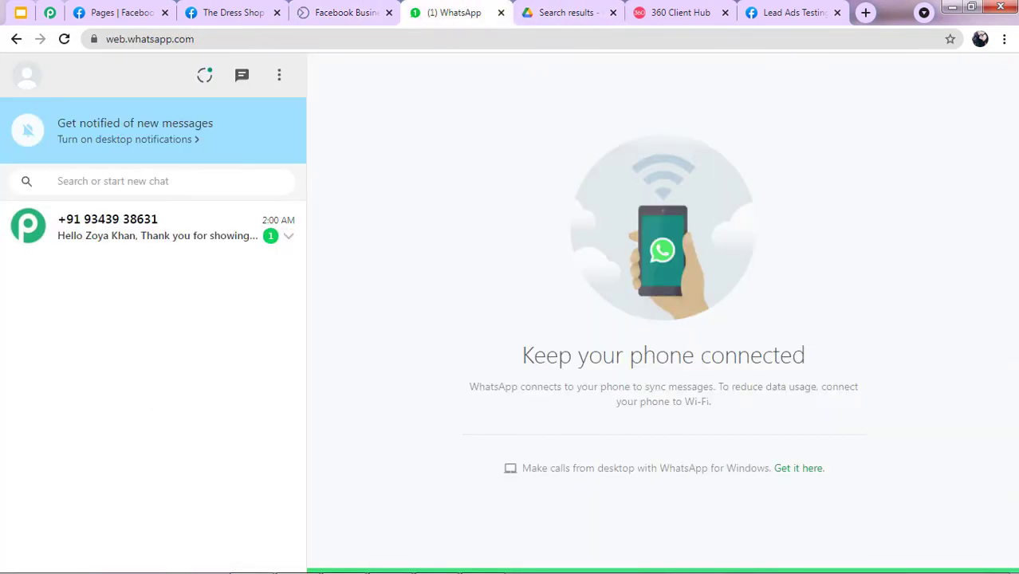
{"action": "left_click", "coordinate": [116, 238]}
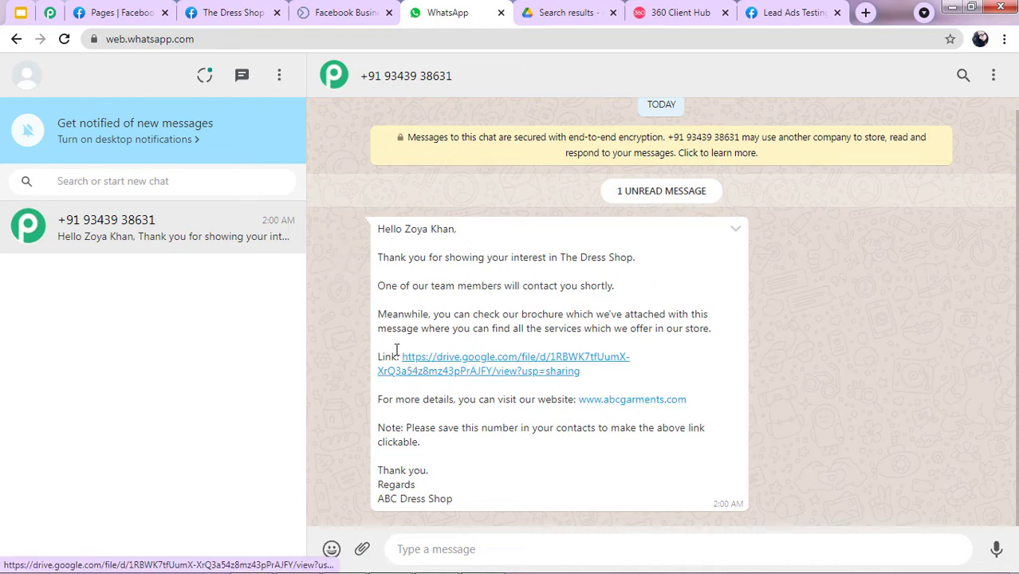
Open the Google Drive brochure link from the welcome message.
{"action": "left_click", "coordinate": [477, 366]}
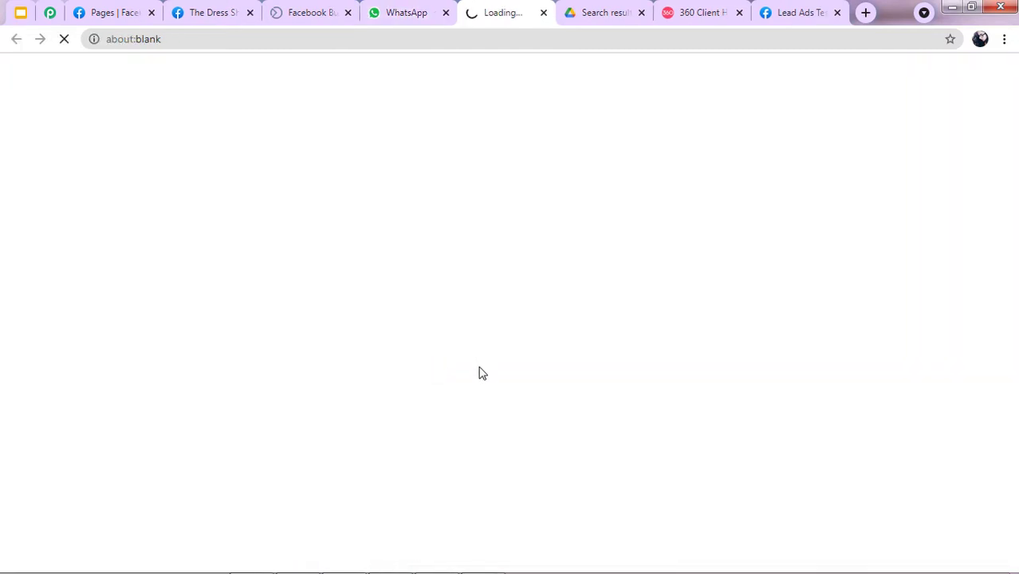
{"action": "left_click", "coordinate": [596, 9]}
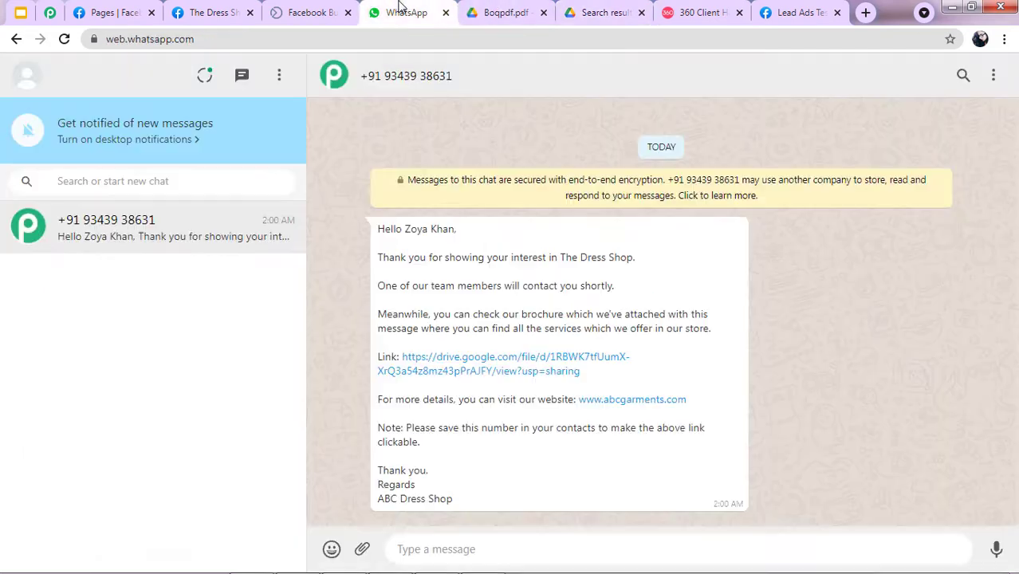
{"action": "left_click", "coordinate": [405, 12]}
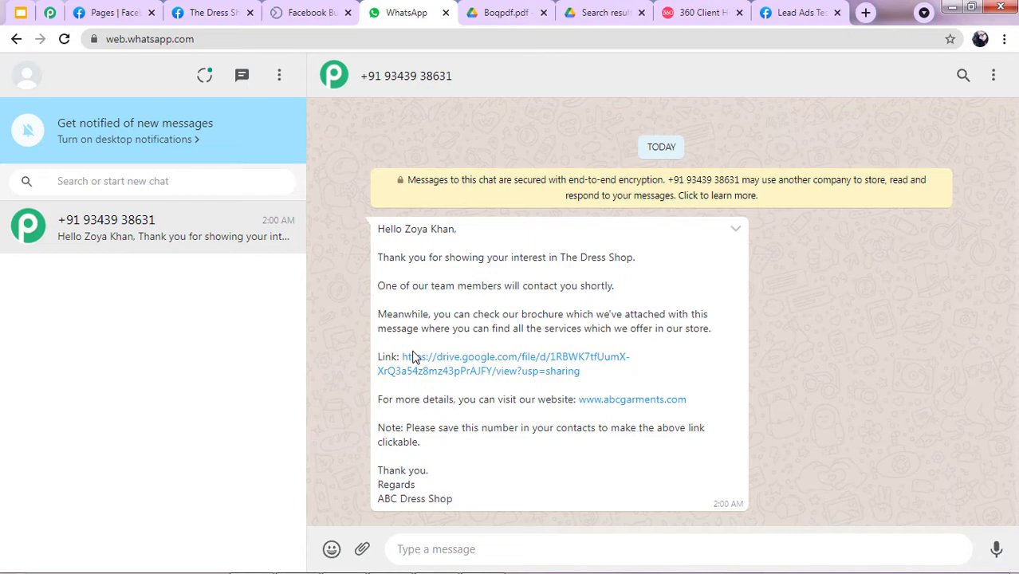
Page through the 21-page Boqpdf.pdf, then return to The Dress Shop's Facebook page.
{"action": "left_click", "coordinate": [527, 9]}
{"action": "scroll", "coordinate": [406, 167], "scroll_direction": "down", "scroll_amount": 5}
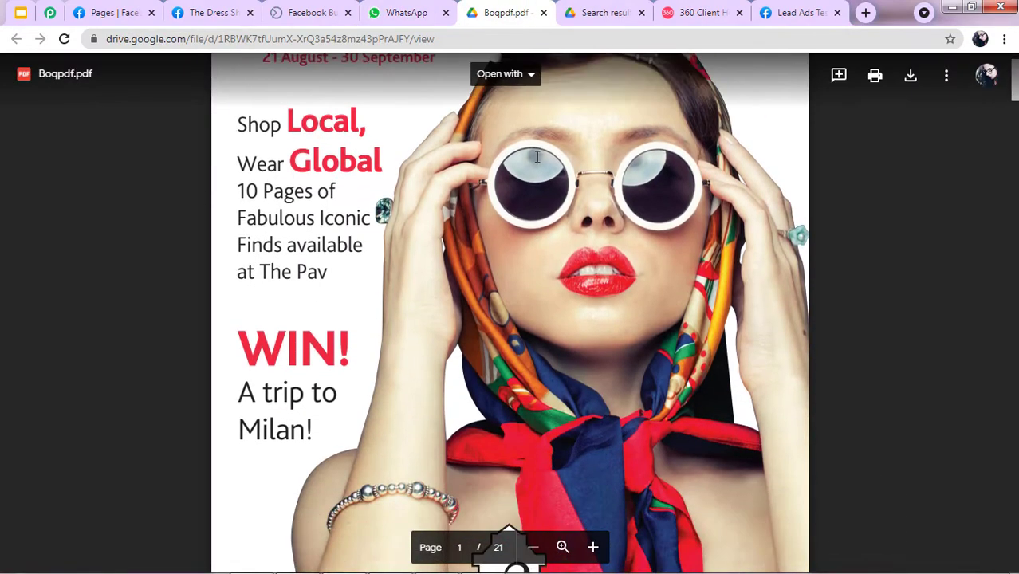
{"action": "scroll", "coordinate": [447, 303], "scroll_direction": "down", "scroll_amount": 15}
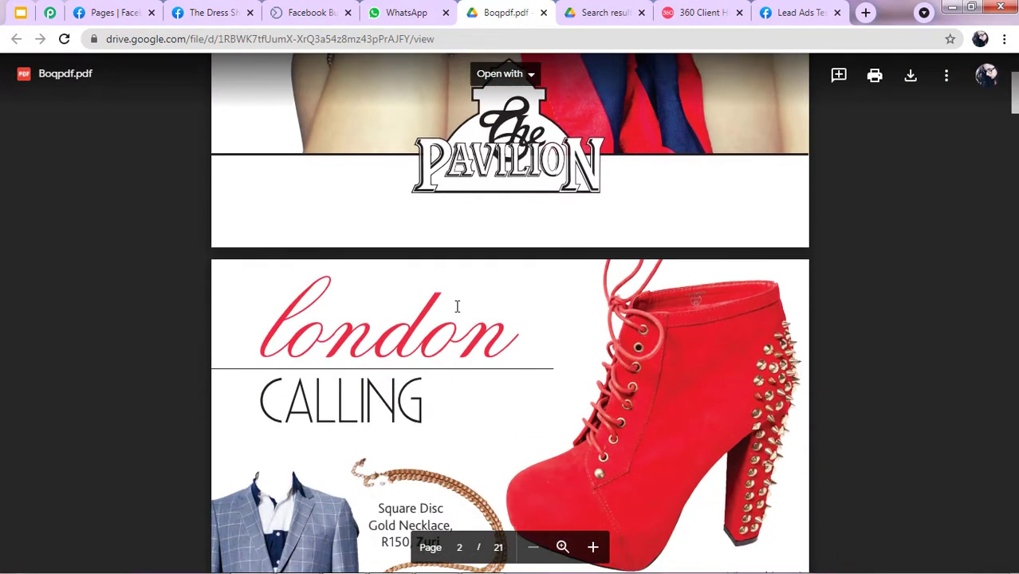
{"action": "scroll", "coordinate": [476, 158], "scroll_direction": "down", "scroll_amount": 6}
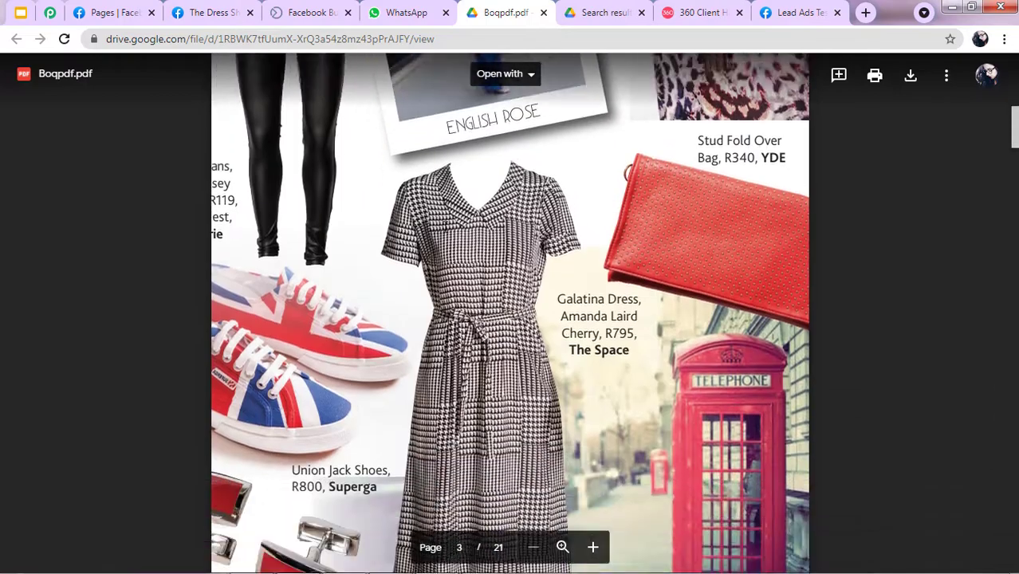
{"action": "scroll", "coordinate": [220, 375], "scroll_direction": "down", "scroll_amount": 4}
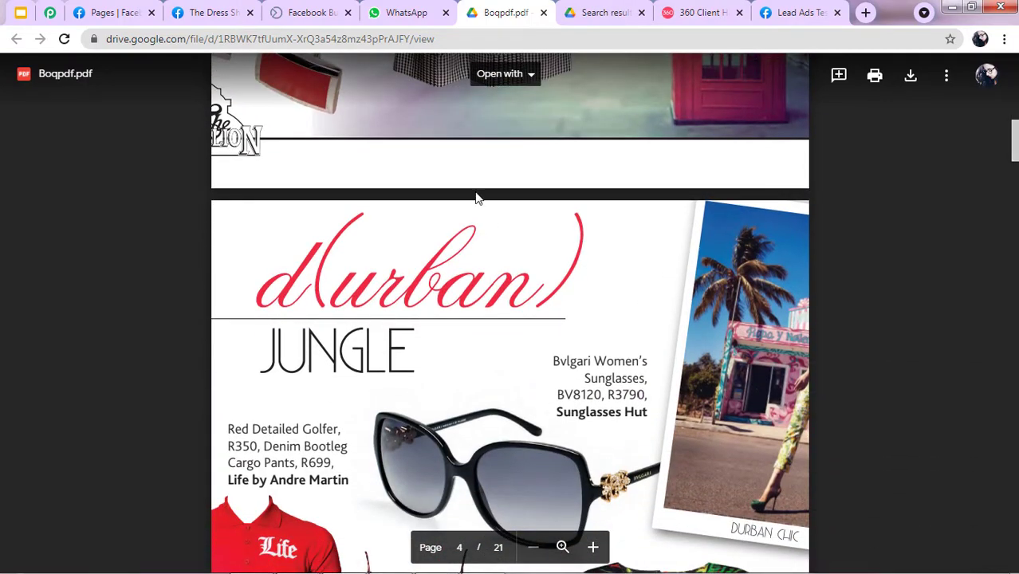
{"action": "left_click", "coordinate": [204, 11]}
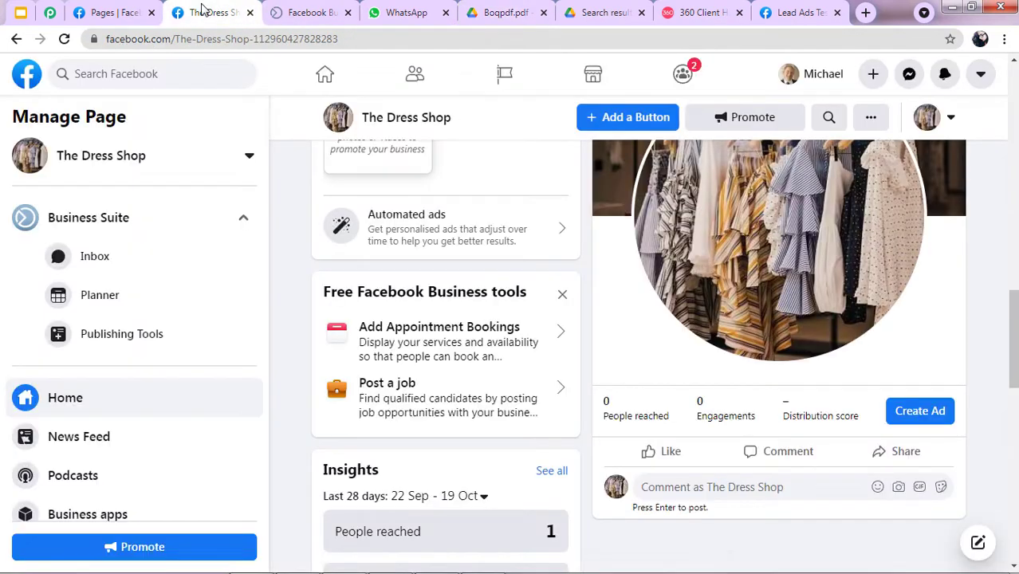
Launch another Sign Up form test preview, its Email, Full name and Phone fields prefilled.
{"action": "left_click", "coordinate": [279, 11]}
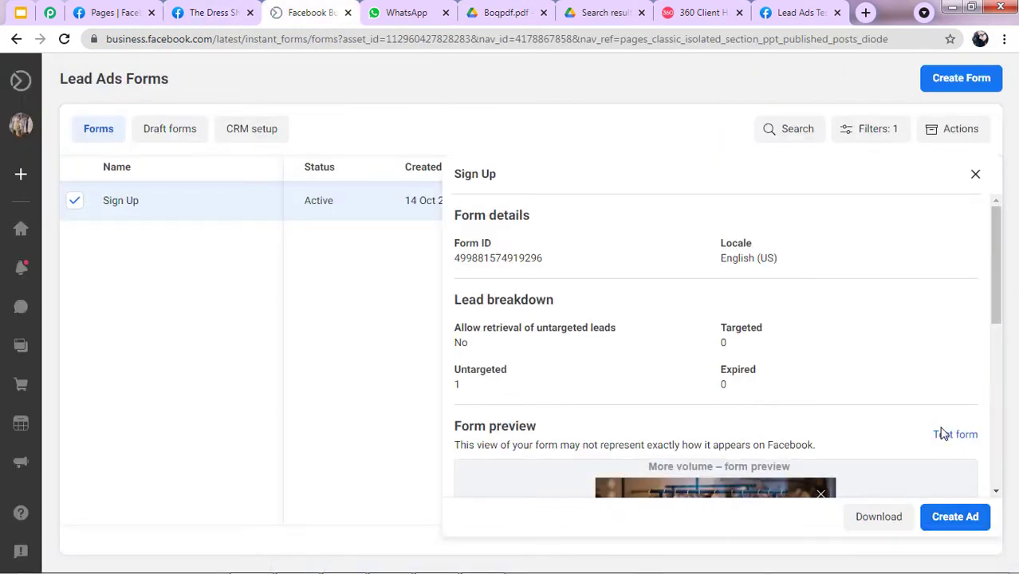
{"action": "left_click", "coordinate": [377, 9]}
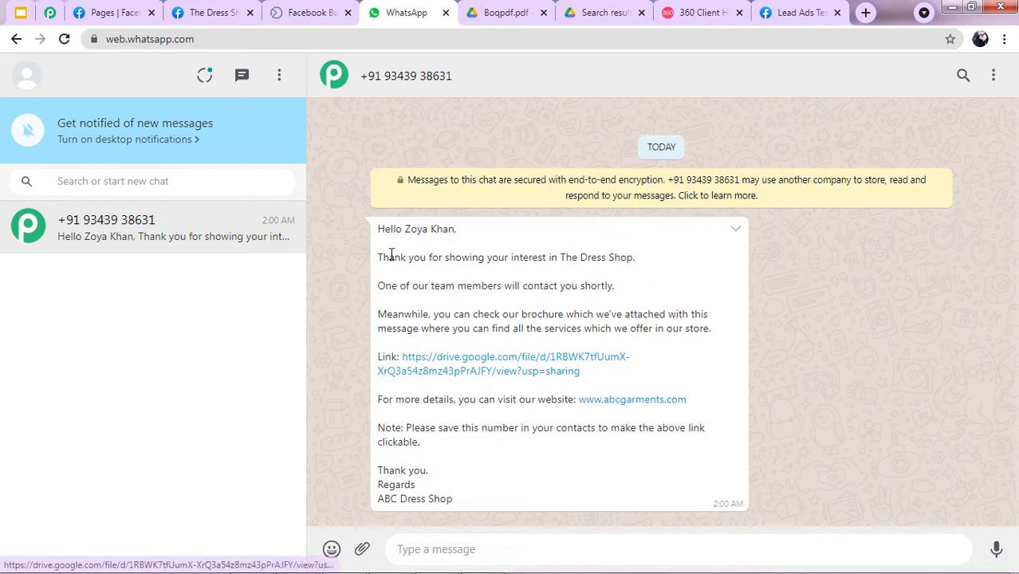
{"action": "left_click", "coordinate": [323, 13]}
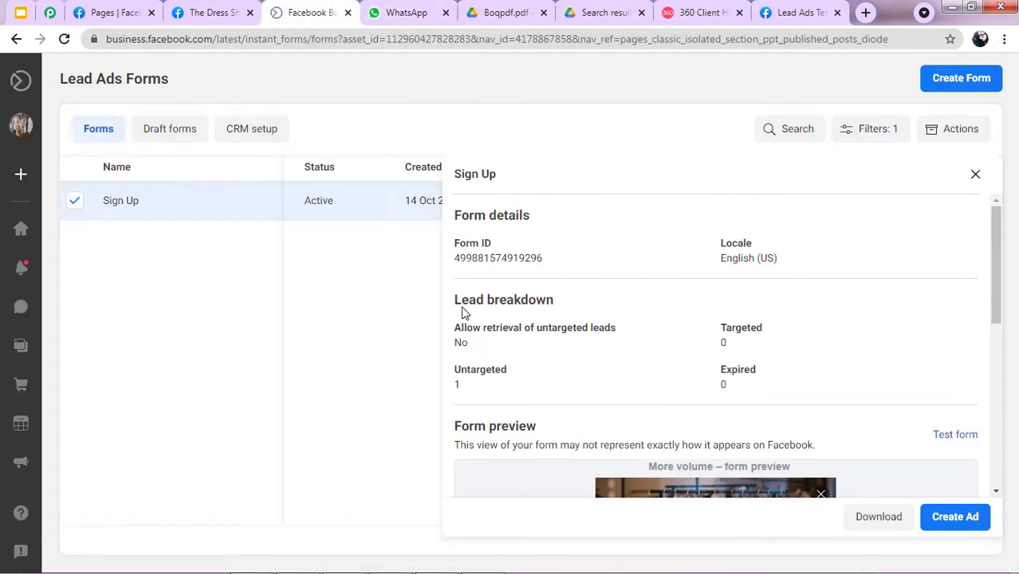
{"action": "left_click", "coordinate": [956, 435]}
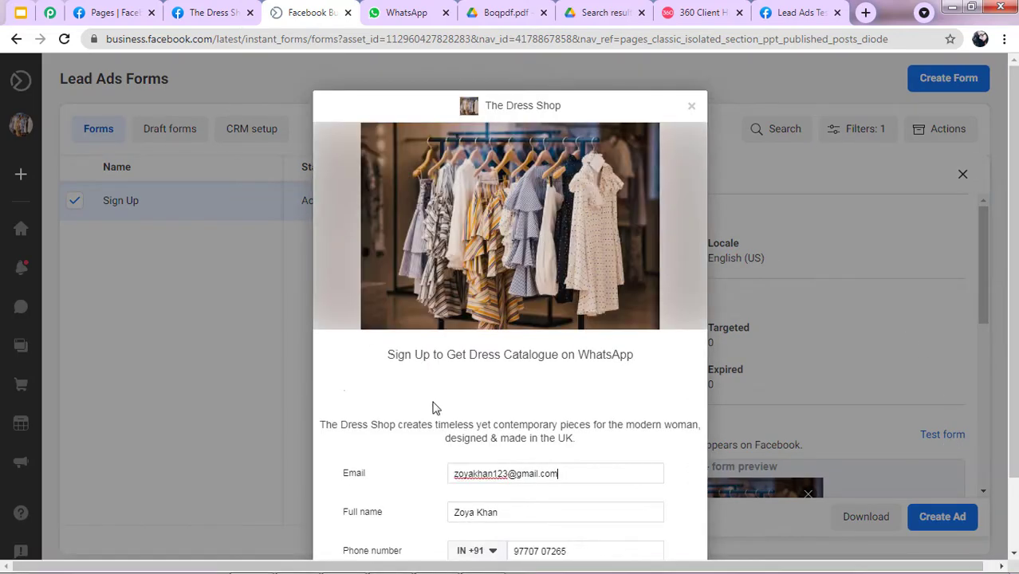
{"action": "scroll", "coordinate": [434, 403], "scroll_direction": "down", "scroll_amount": 1}
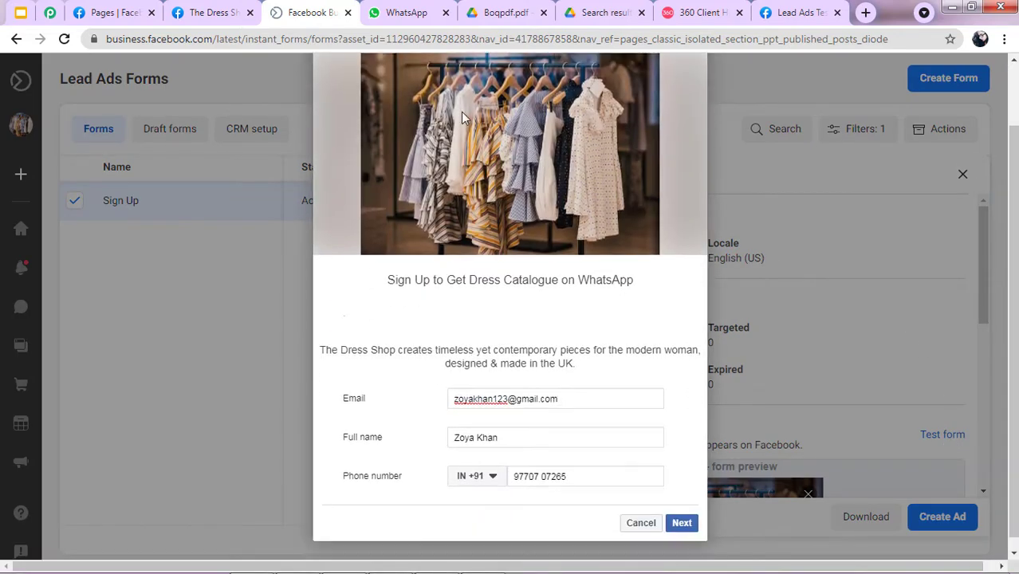
Alternate between WhatsApp and the test preview, checking for a new message.
{"action": "left_click", "coordinate": [403, 12]}
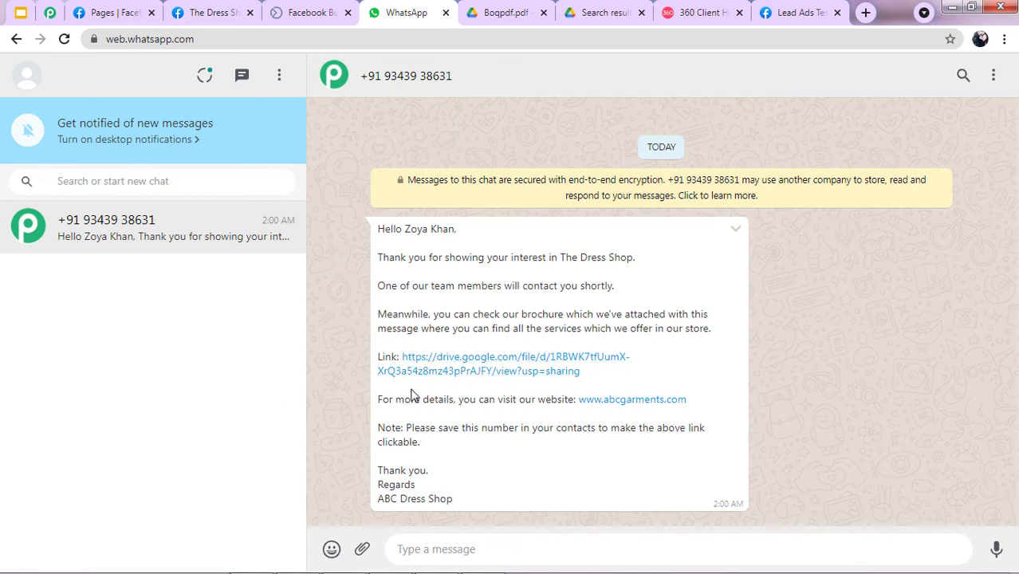
{"action": "left_click", "coordinate": [303, 12]}
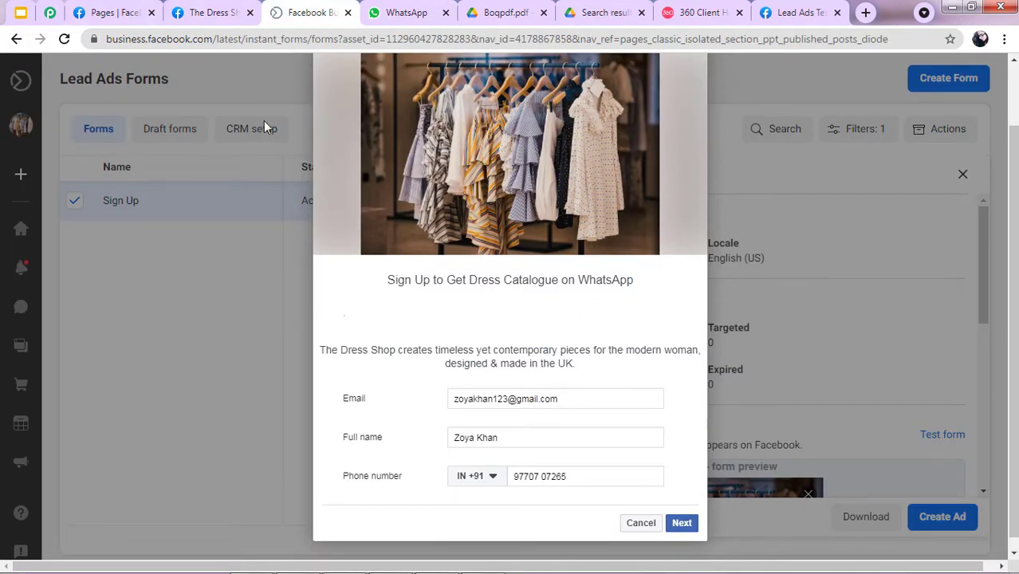
{"action": "left_click", "coordinate": [379, 10]}
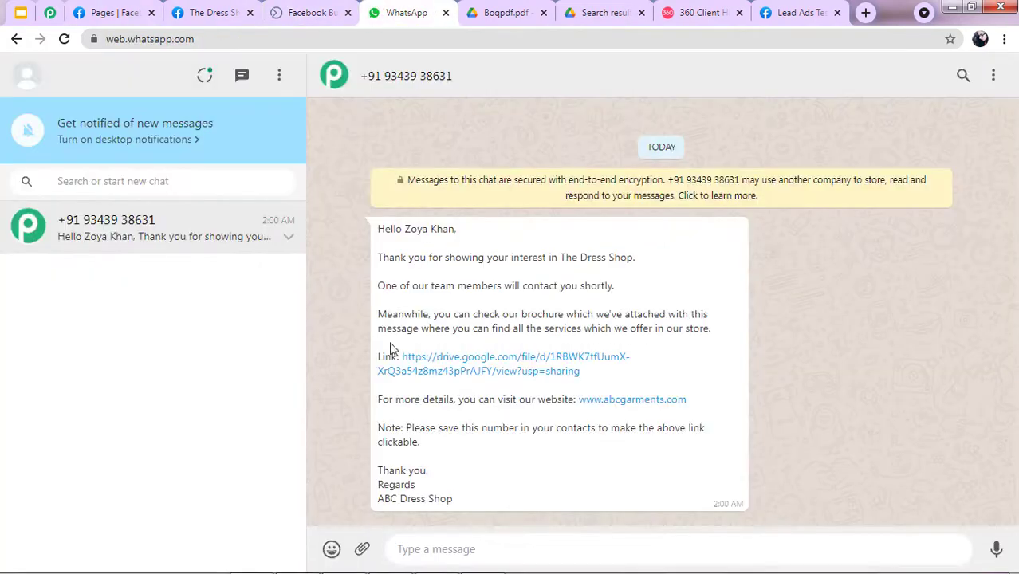
{"action": "left_click", "coordinate": [287, 7]}
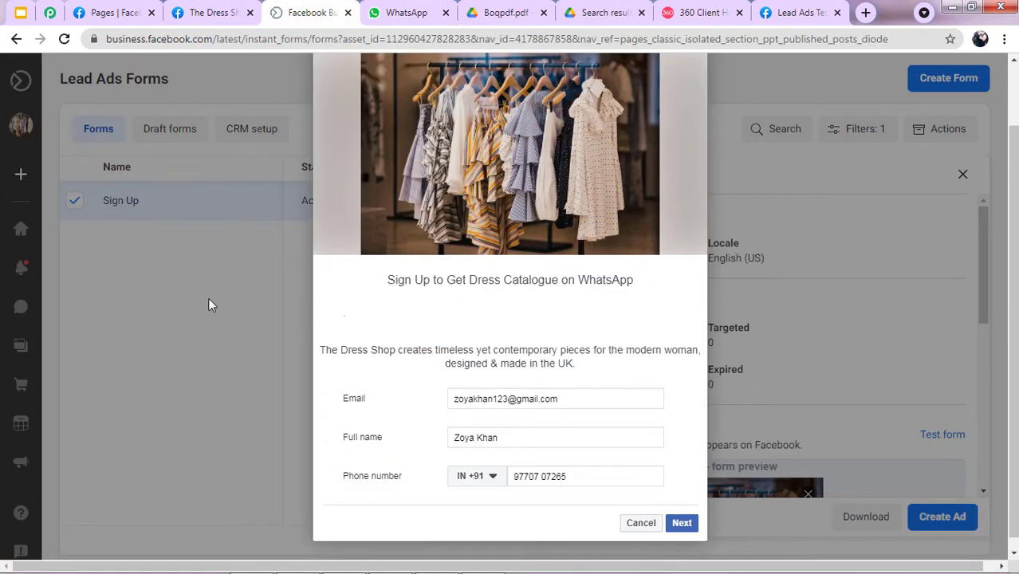
{"action": "scroll", "coordinate": [644, 214], "scroll_direction": "up", "scroll_amount": 1}
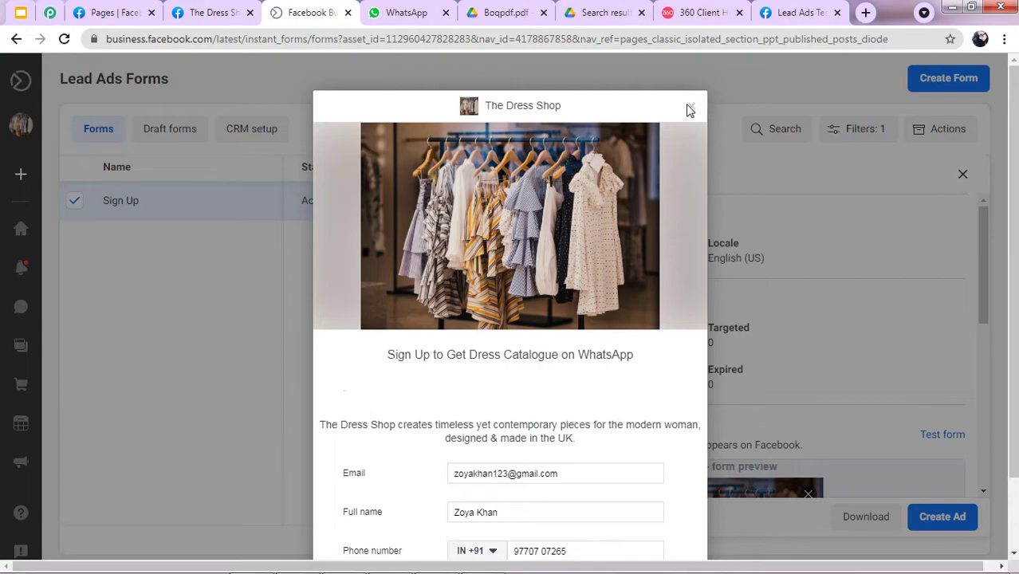
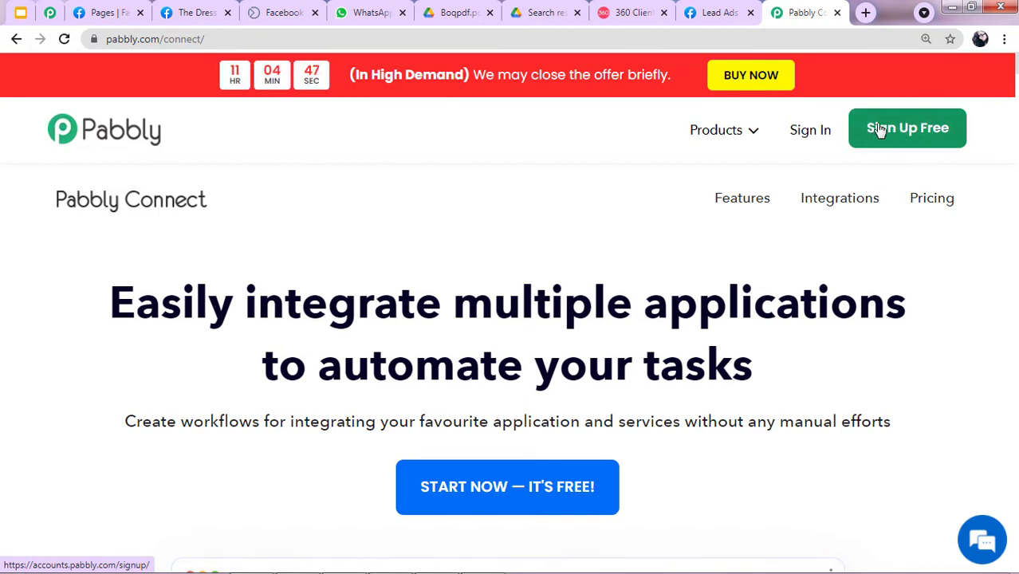
Sign in to Pabbly and launch Pabbly Connect from the All Apps page.
{"action": "left_click", "coordinate": [808, 139]}
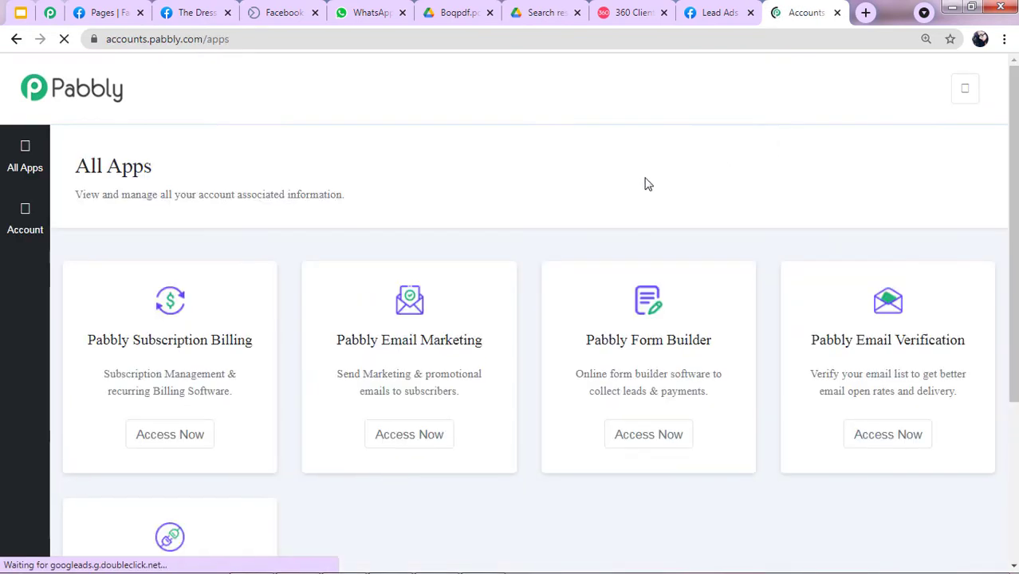
{"action": "scroll", "coordinate": [438, 266], "scroll_direction": "down", "scroll_amount": 3}
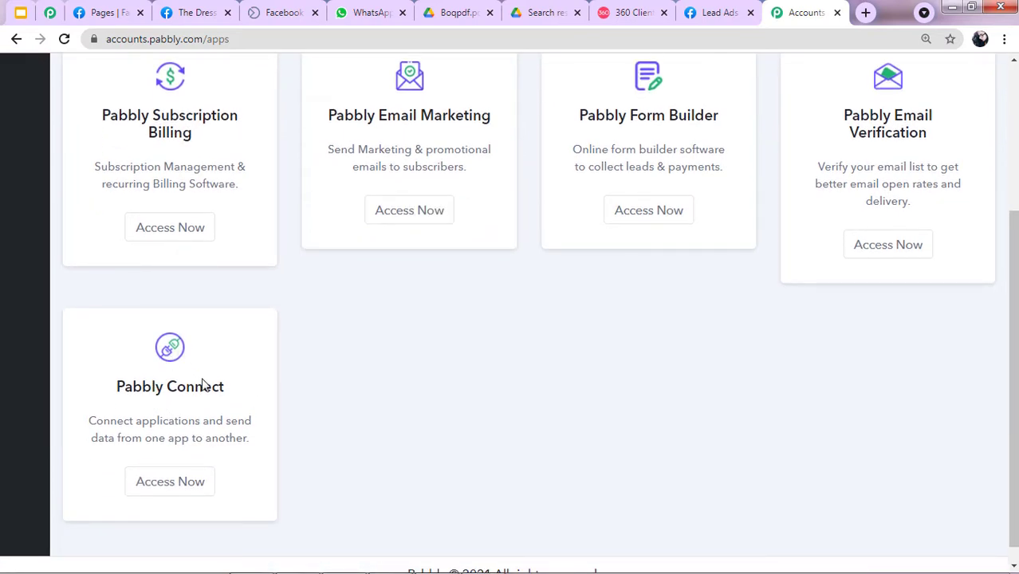
{"action": "left_click", "coordinate": [162, 483]}
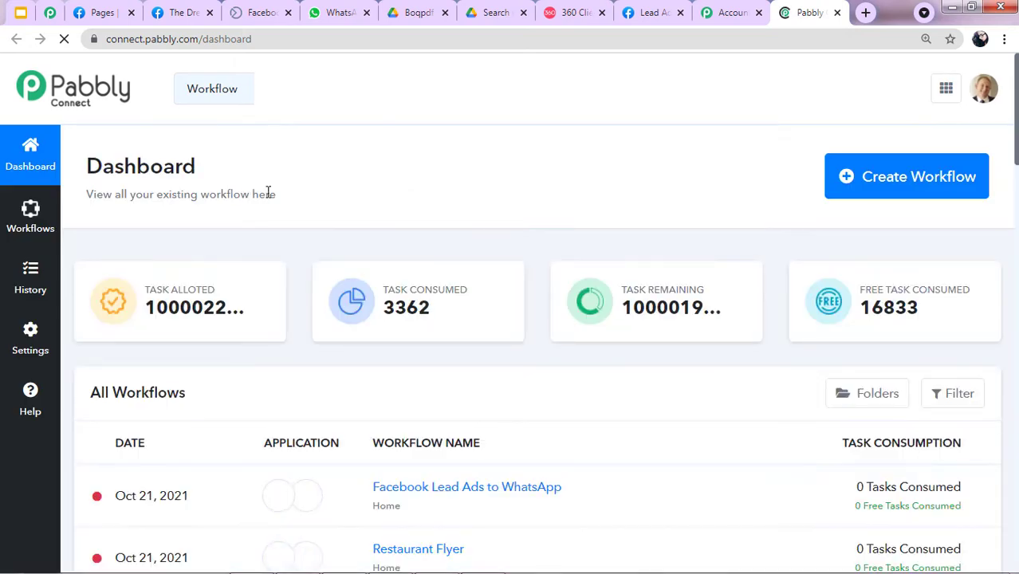
Create a new workflow with the name 'Facebook Lead Ads to WhatsApp'.
{"action": "left_click", "coordinate": [879, 188]}
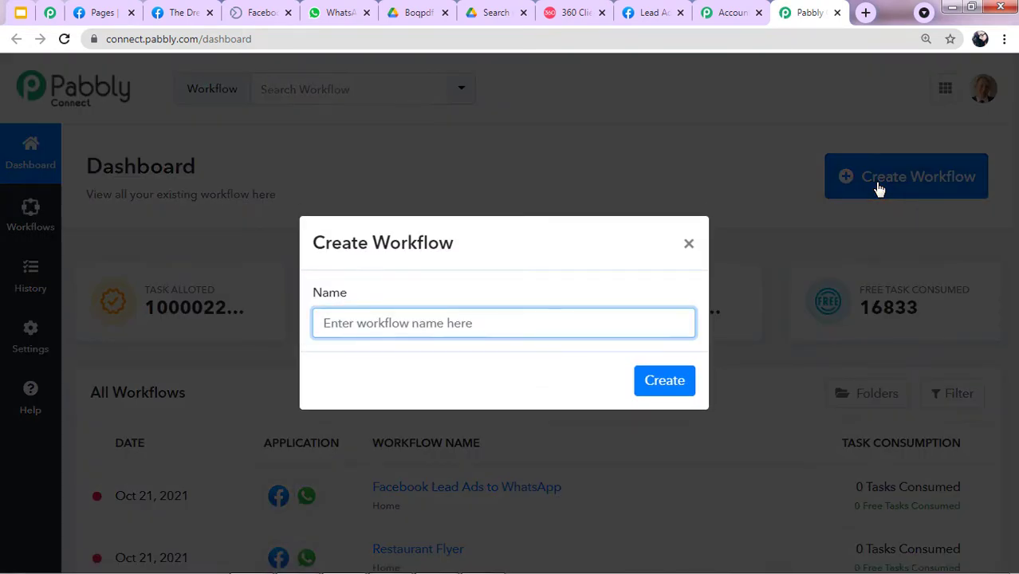
{"action": "left_click", "coordinate": [383, 319]}
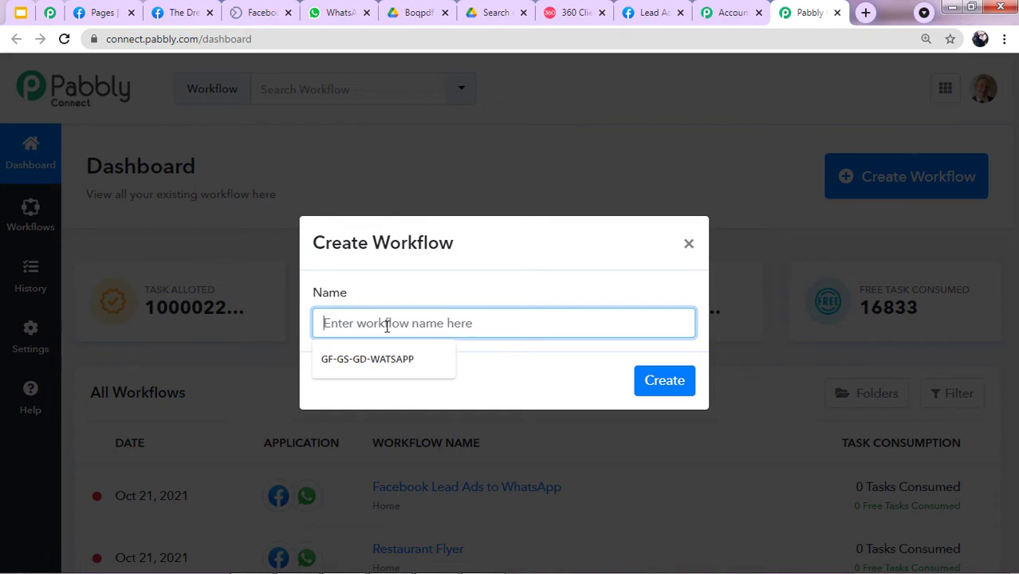
{"action": "type", "text": "Facebook Lead Ads to WhatsApp"}
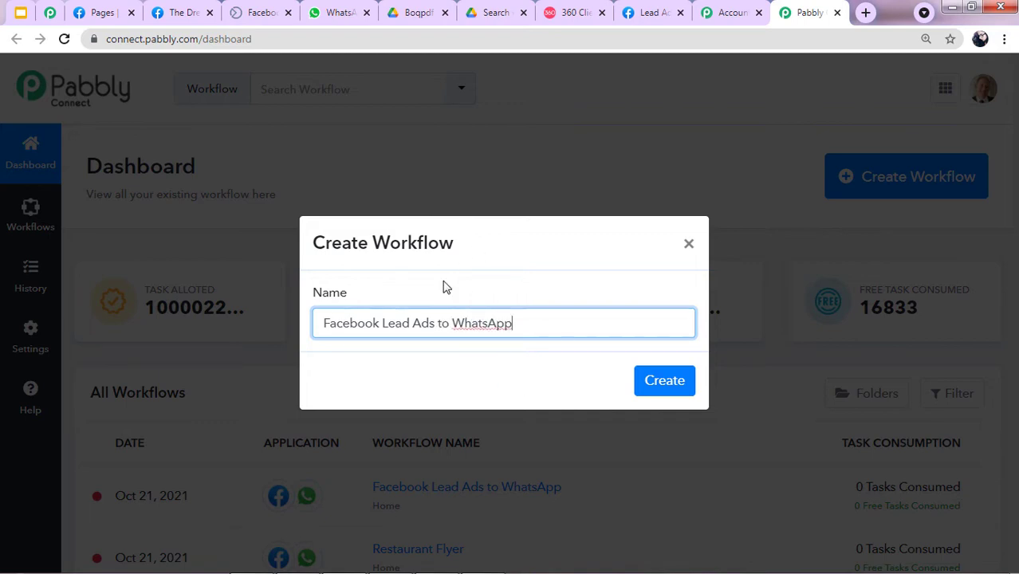
{"action": "left_click", "coordinate": [675, 383]}
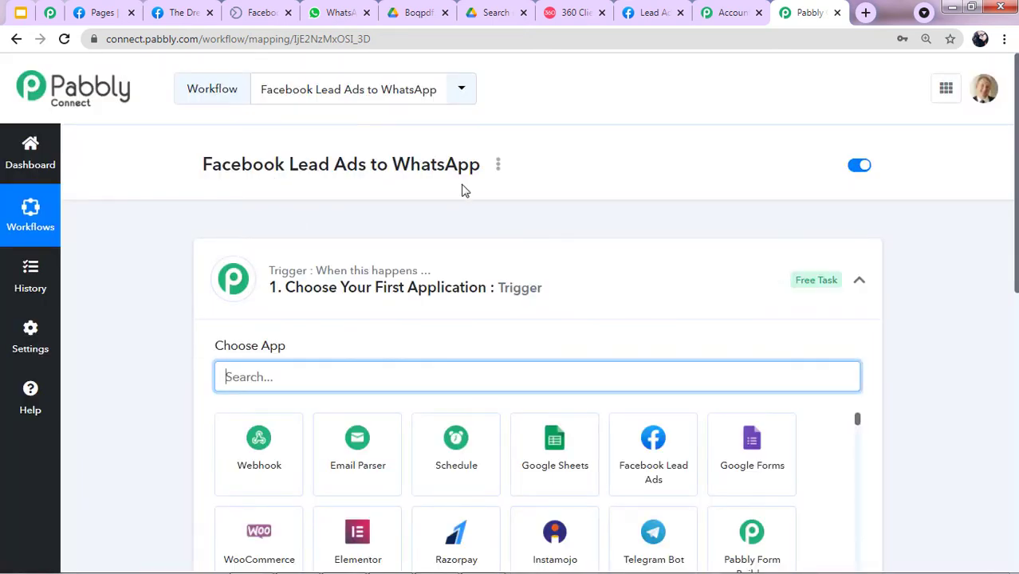
Set the trigger app to Facebook Lead Ads with the New Lead event.
{"action": "scroll", "coordinate": [464, 191], "scroll_direction": "down", "scroll_amount": 1}
{"action": "left_click", "coordinate": [858, 209]}
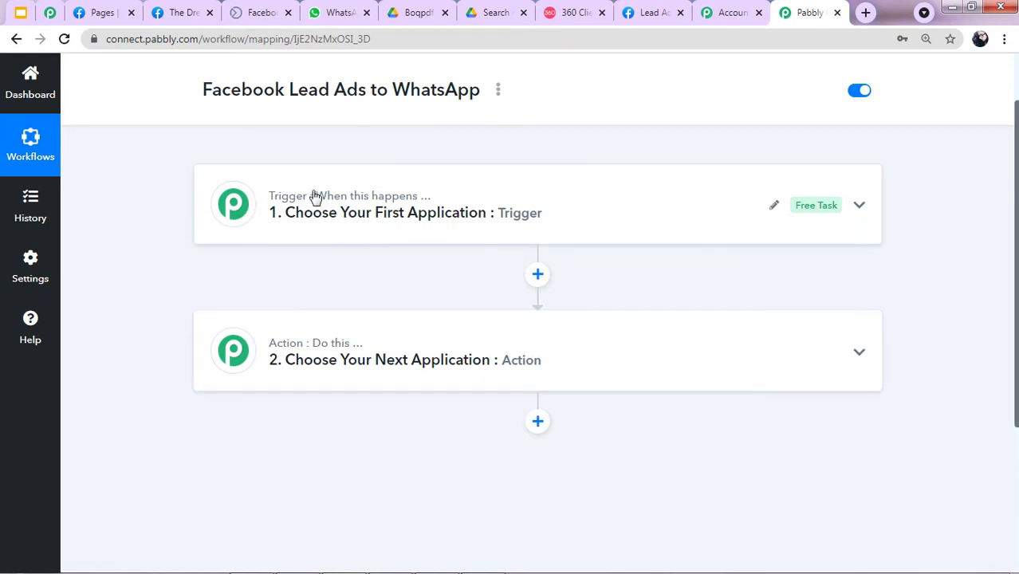
{"action": "left_click", "coordinate": [545, 217]}
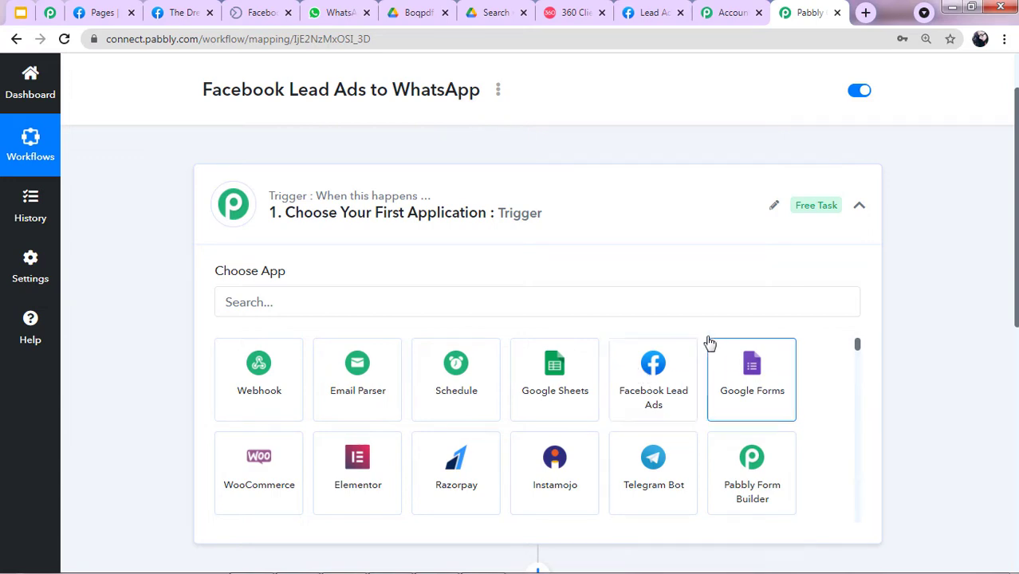
{"action": "left_click", "coordinate": [660, 365]}
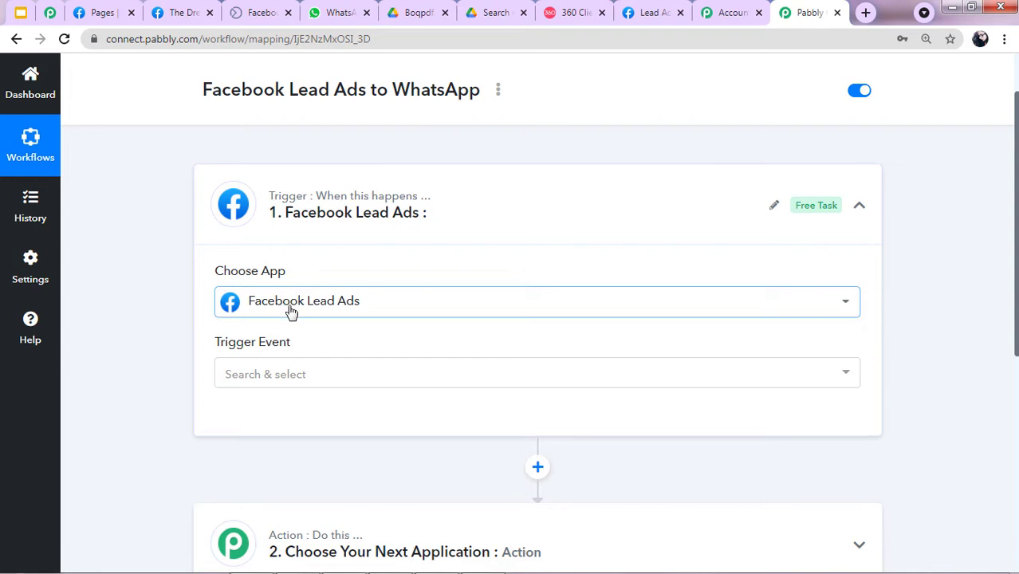
{"action": "scroll", "coordinate": [296, 309], "scroll_direction": "down", "scroll_amount": 1}
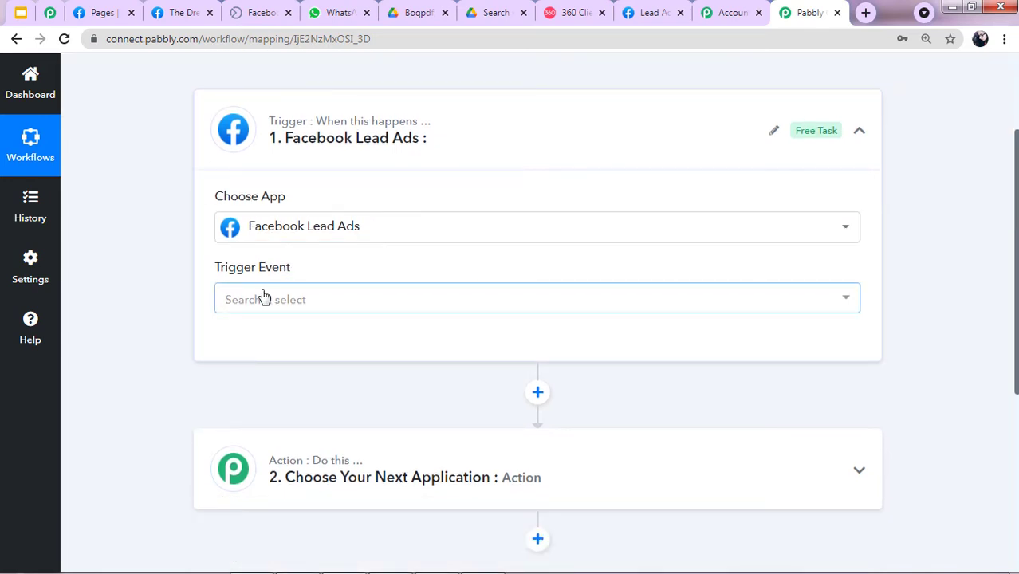
{"action": "left_click", "coordinate": [265, 299]}
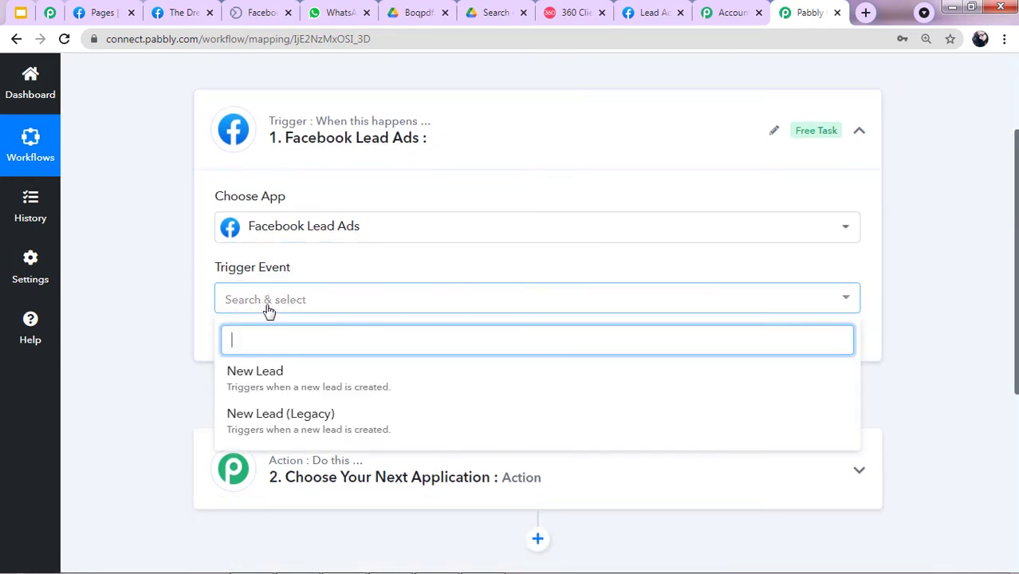
{"action": "left_click", "coordinate": [256, 384]}
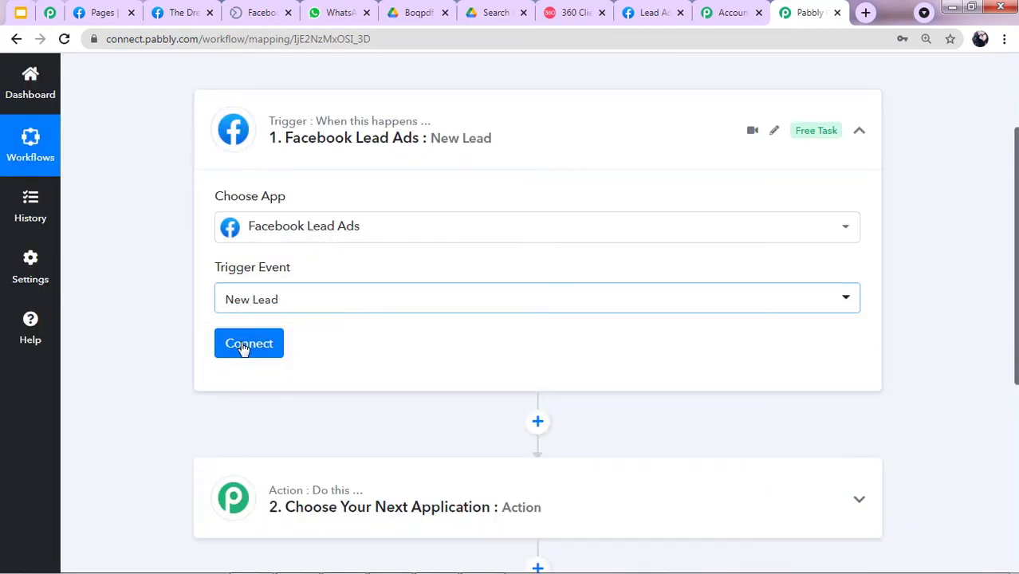
Add a new Facebook Lead Ads connection and confirm its successful authorization.
{"action": "left_click", "coordinate": [250, 354]}
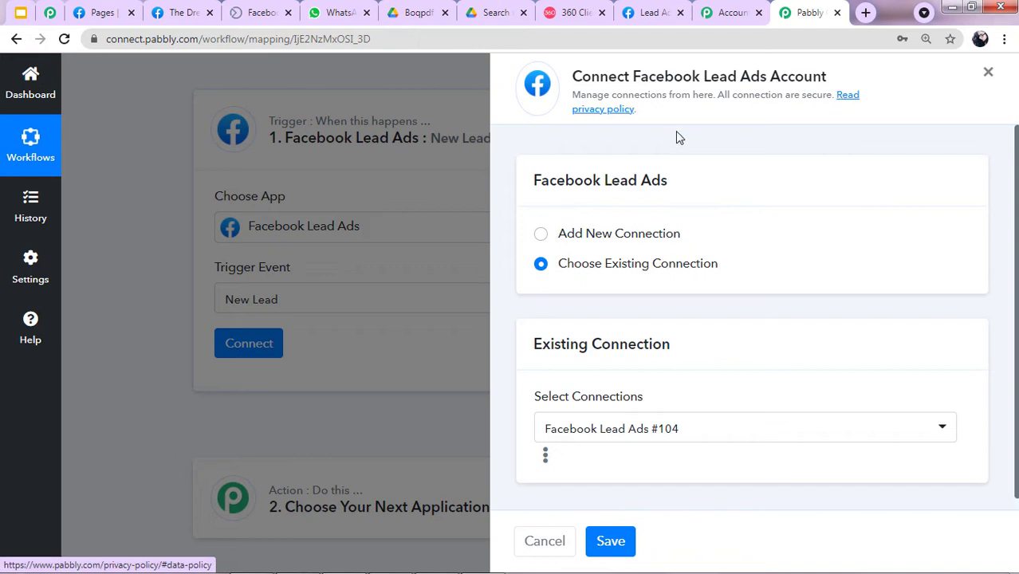
{"action": "left_click", "coordinate": [542, 236]}
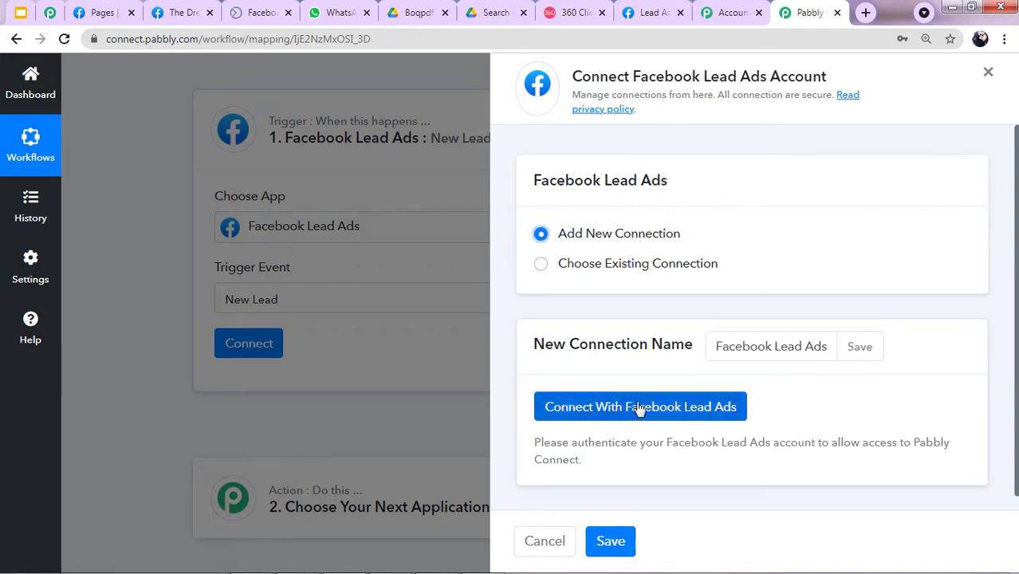
{"action": "left_click", "coordinate": [699, 410]}
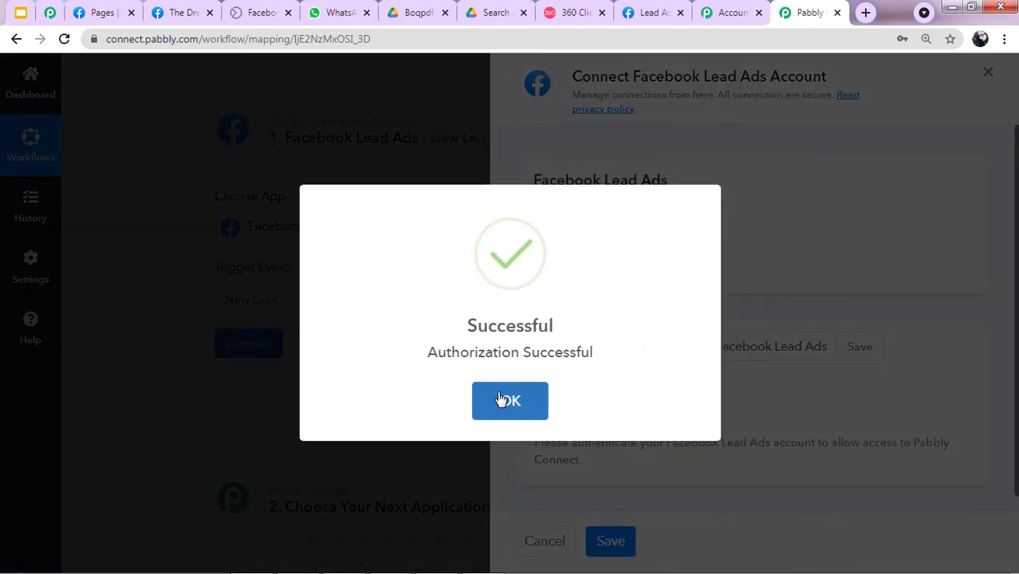
{"action": "left_click", "coordinate": [505, 400]}
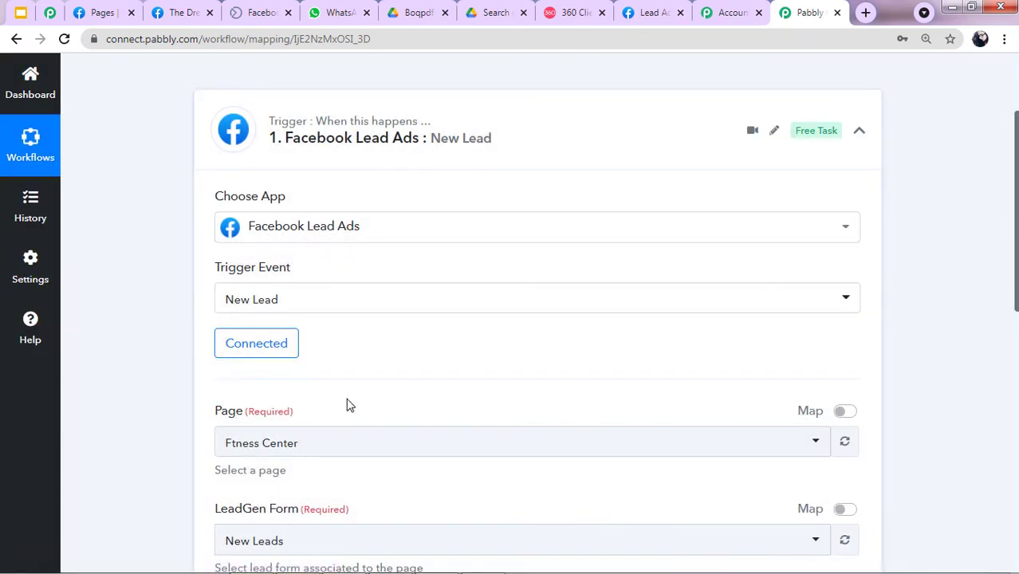
Select The Dress Shop as the Facebook page after checking its exact name on Facebook.
{"action": "scroll", "coordinate": [349, 405], "scroll_direction": "down", "scroll_amount": 1}
{"action": "scroll", "coordinate": [291, 364], "scroll_direction": "down", "scroll_amount": 1}
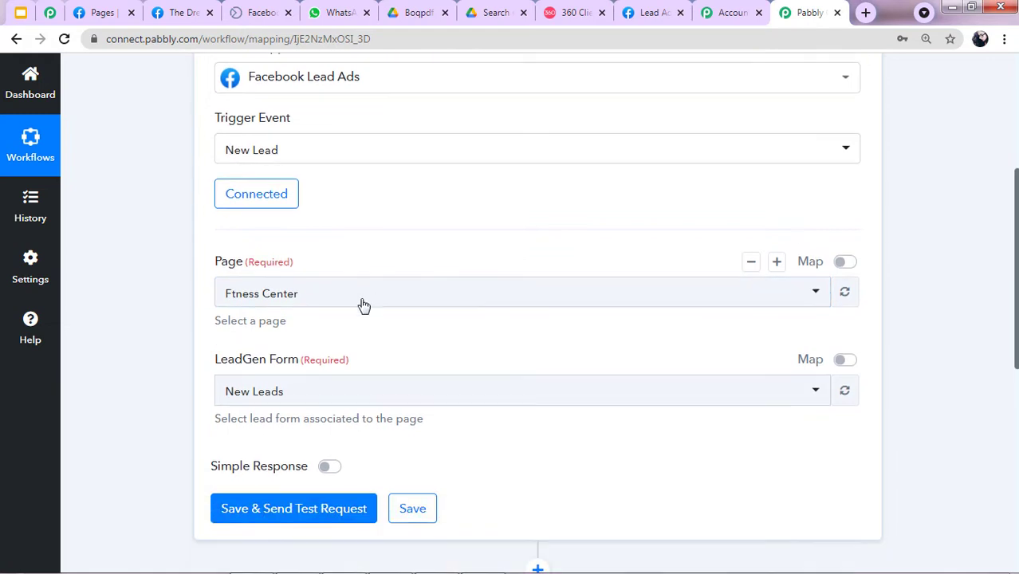
{"action": "left_click", "coordinate": [365, 291]}
{"action": "scroll", "coordinate": [341, 378], "scroll_direction": "down", "scroll_amount": 4}
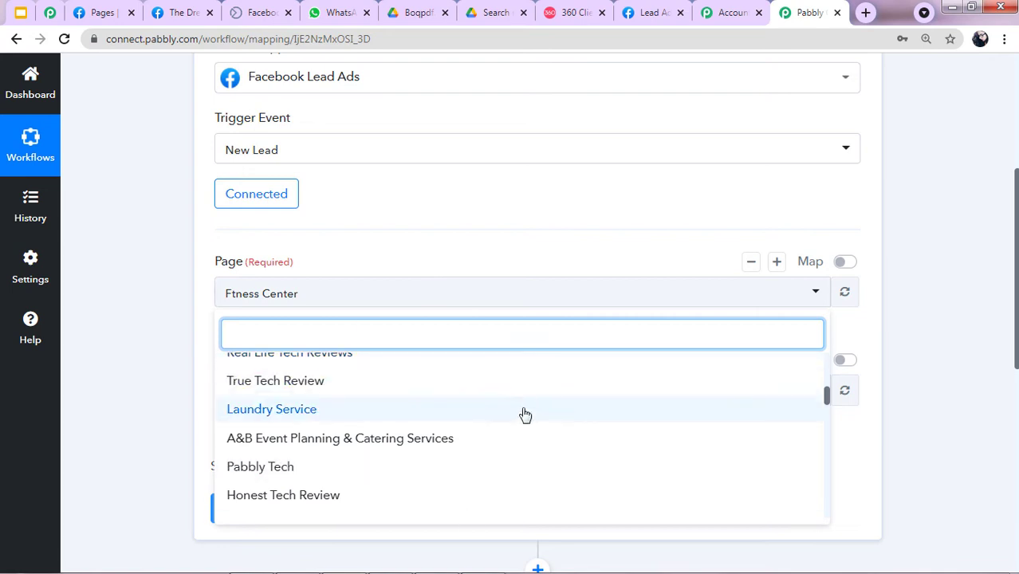
{"action": "scroll", "coordinate": [454, 207], "scroll_direction": "down", "scroll_amount": 3}
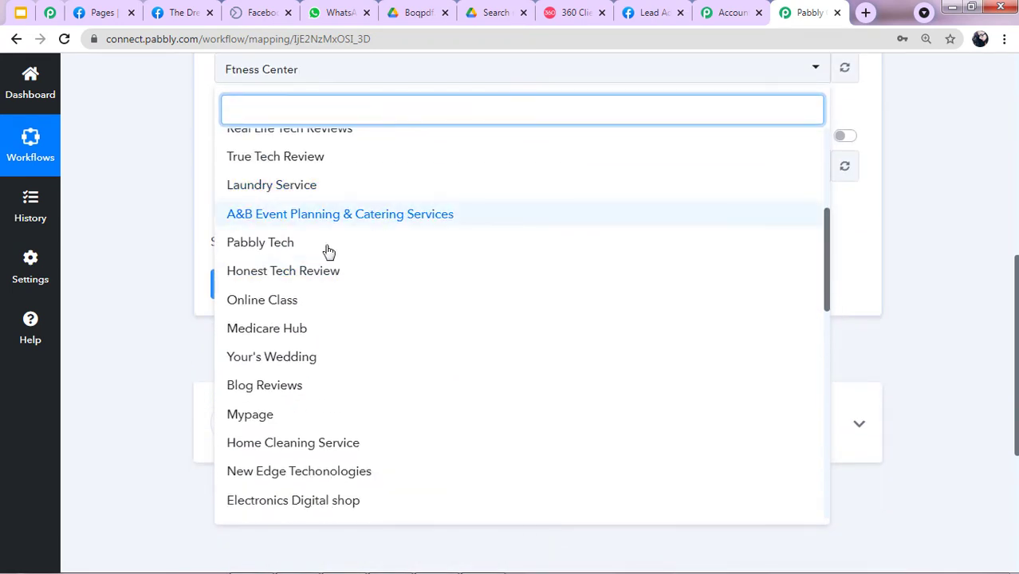
{"action": "scroll", "coordinate": [352, 467], "scroll_direction": "down", "scroll_amount": 3}
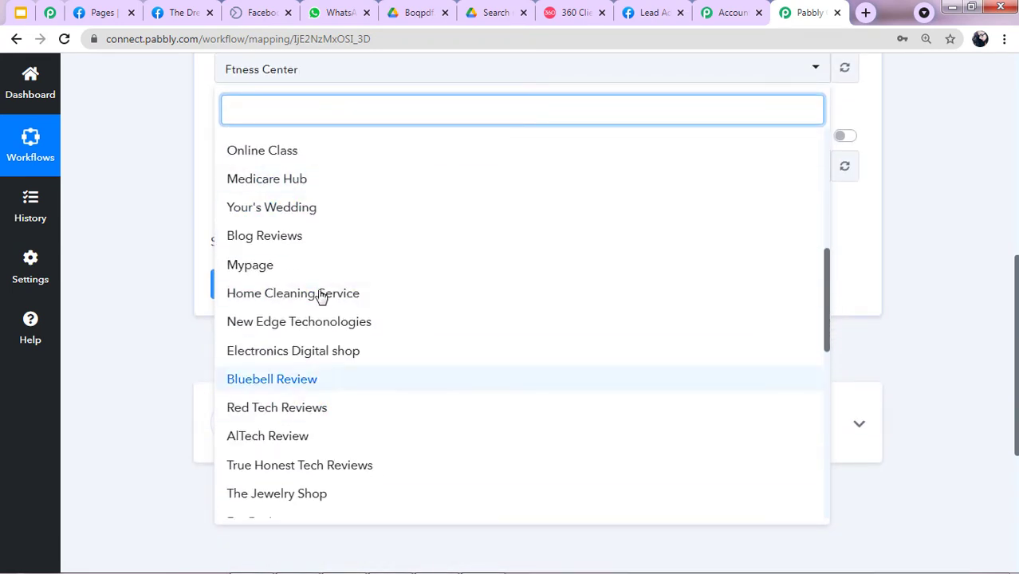
{"action": "left_click", "coordinate": [182, 8]}
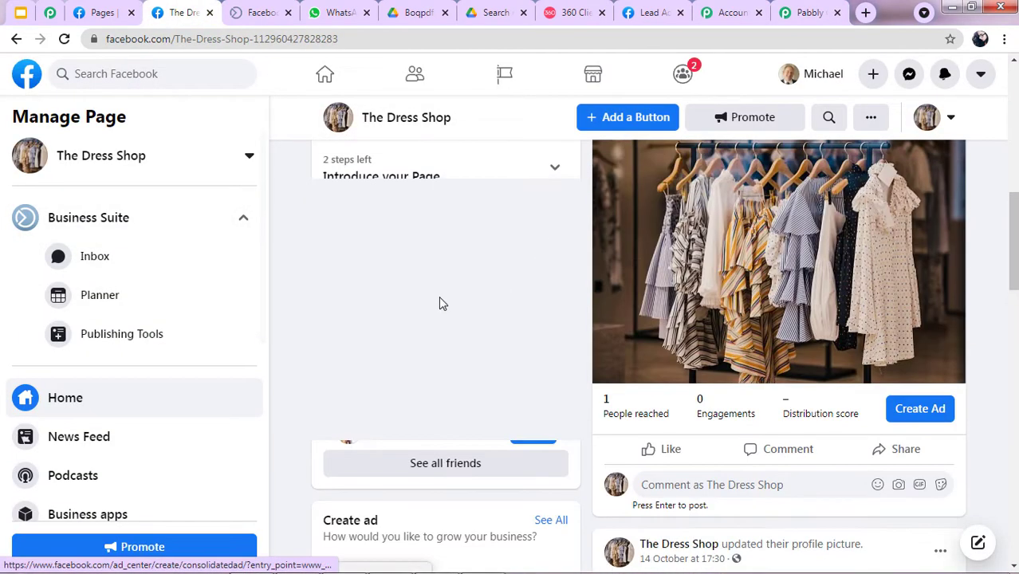
{"action": "scroll", "coordinate": [548, 282], "scroll_direction": "up", "scroll_amount": 5}
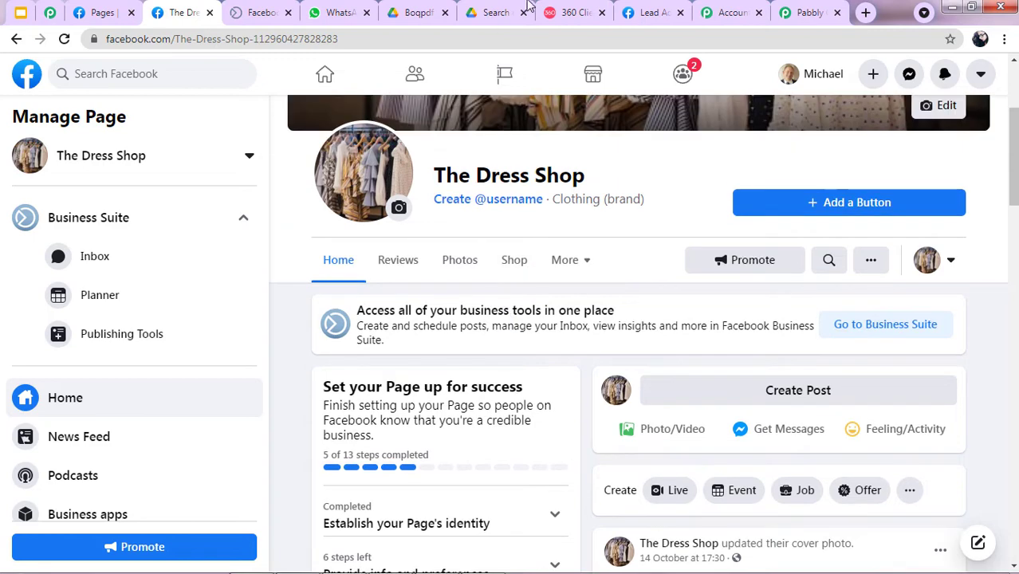
{"action": "left_click", "coordinate": [807, 12]}
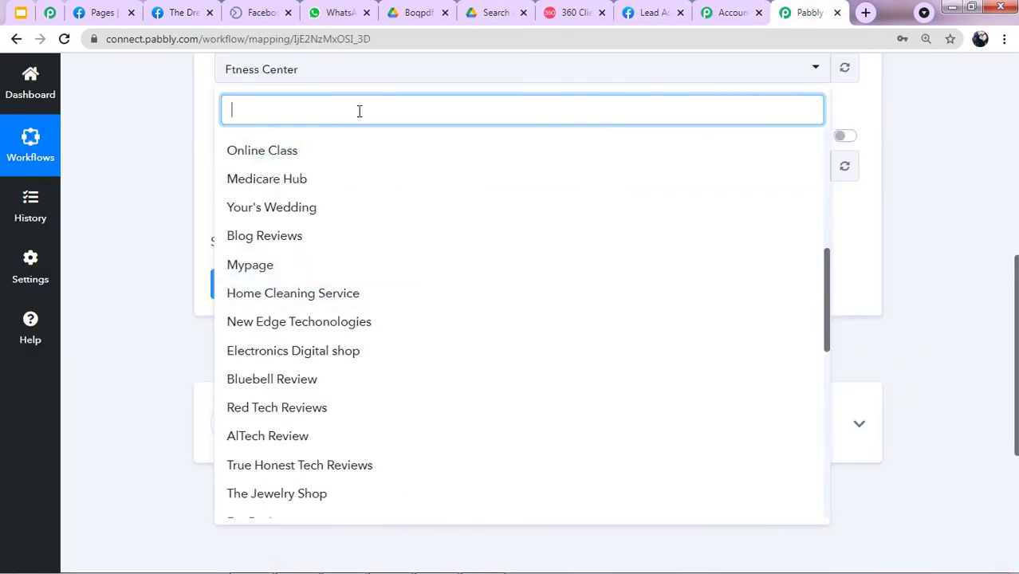
{"action": "type", "text": "the"}
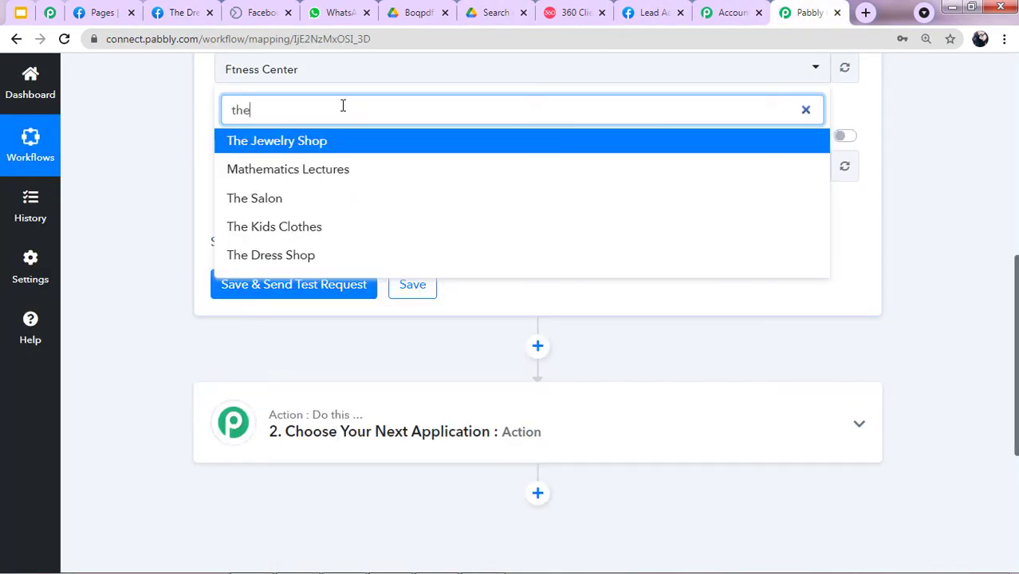
{"action": "left_click", "coordinate": [263, 266]}
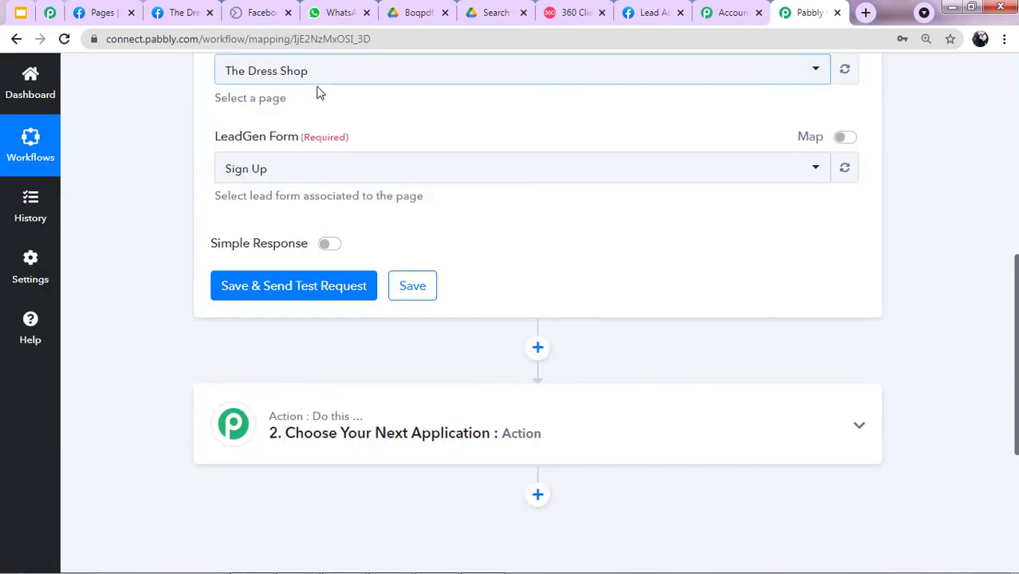
Choose the Sign Up lead form and send a test request.
{"action": "scroll", "coordinate": [289, 100], "scroll_direction": "up", "scroll_amount": 1}
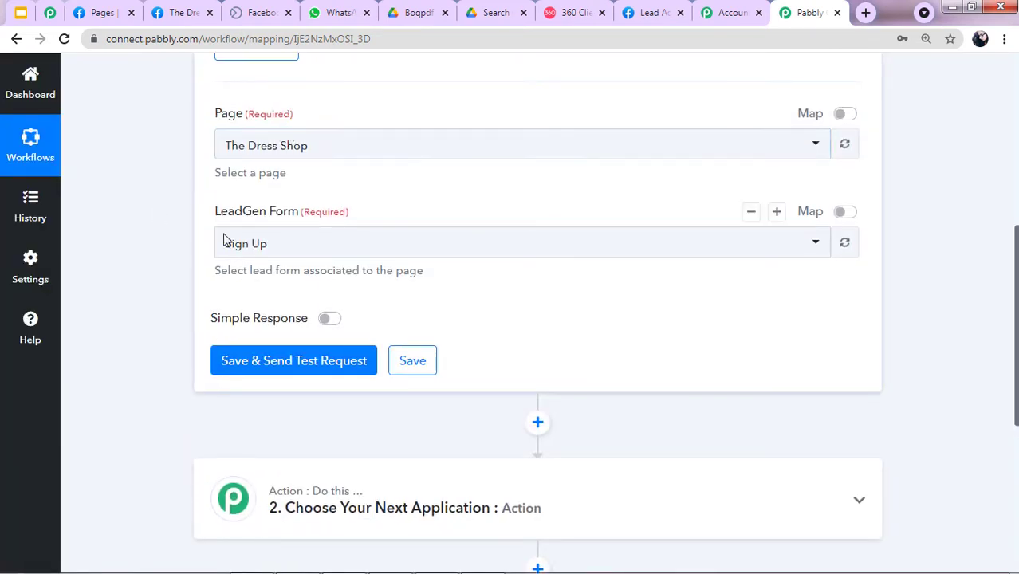
{"action": "left_click", "coordinate": [261, 243]}
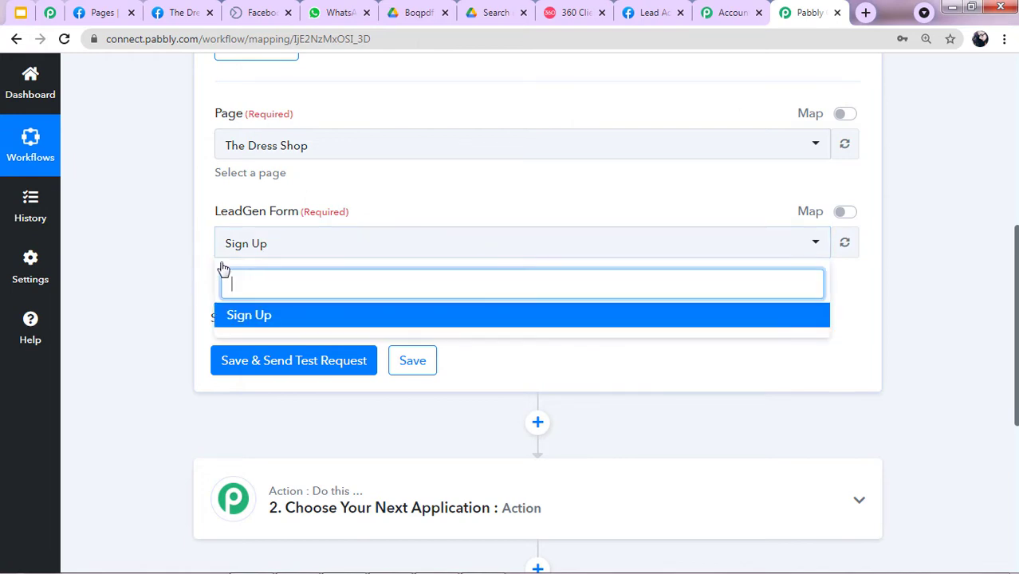
{"action": "left_click", "coordinate": [262, 319]}
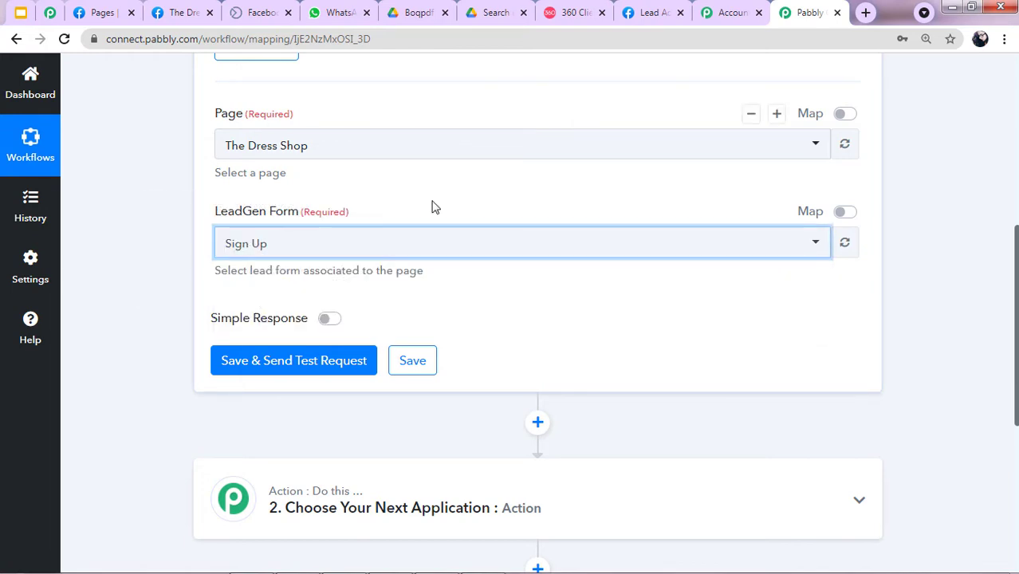
{"action": "scroll", "coordinate": [386, 288], "scroll_direction": "down", "scroll_amount": 1}
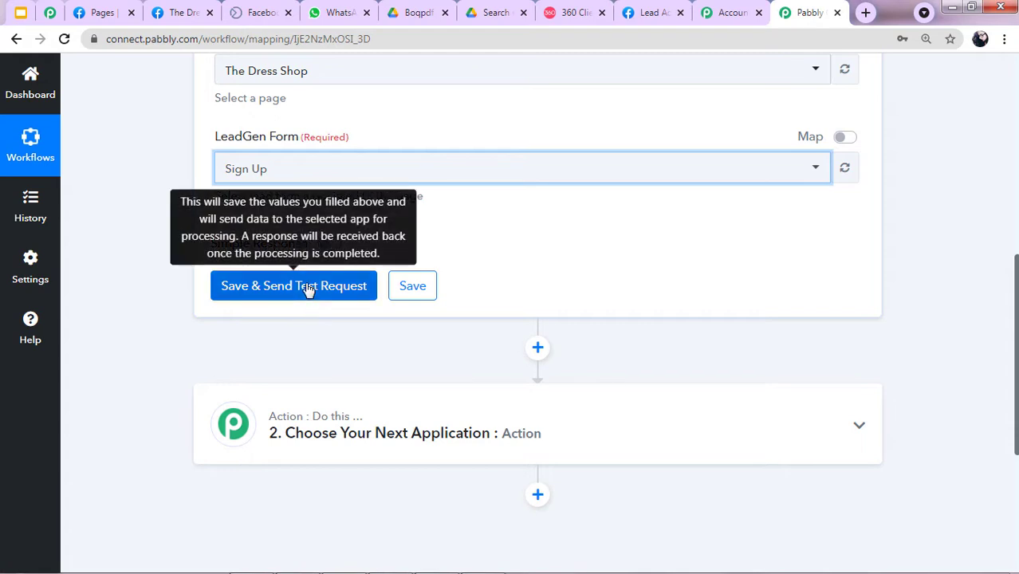
{"action": "left_click", "coordinate": [308, 289]}
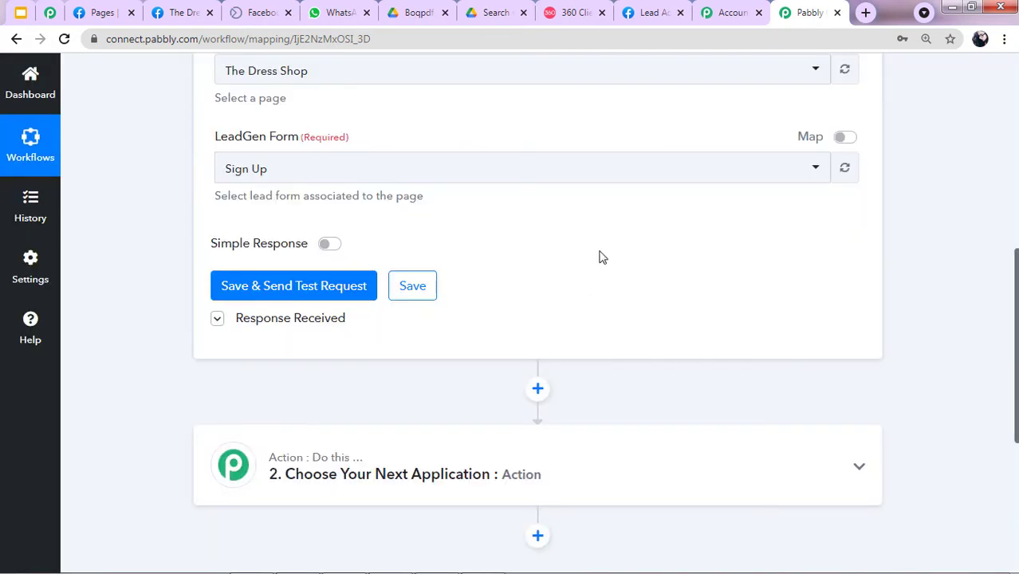
Review the returned test lead fields, then go to the Facebook form preview.
{"action": "scroll", "coordinate": [534, 291], "scroll_direction": "down", "scroll_amount": 1}
{"action": "scroll", "coordinate": [534, 291], "scroll_direction": "down", "scroll_amount": 3}
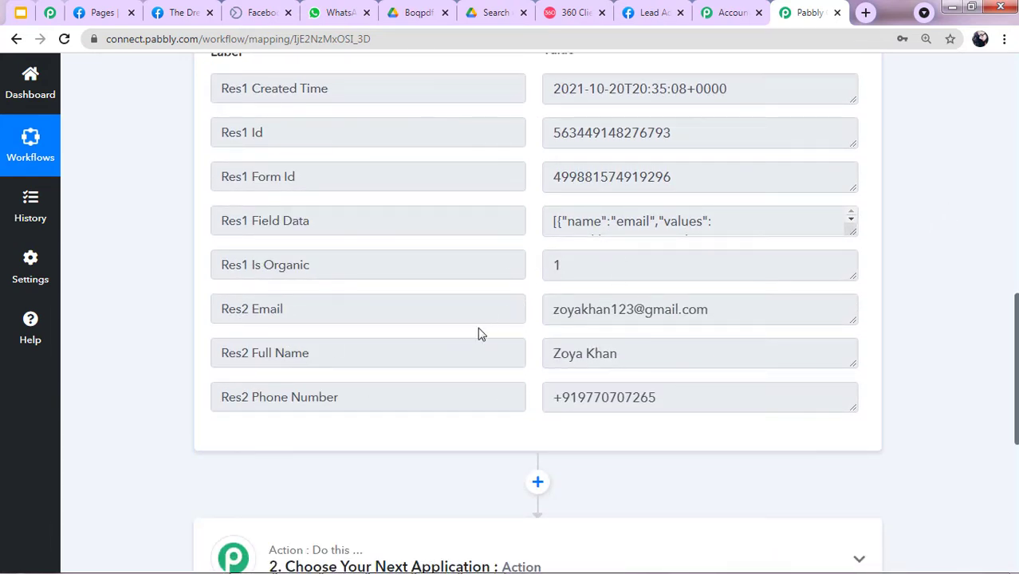
{"action": "scroll", "coordinate": [541, 285], "scroll_direction": "up", "scroll_amount": 3}
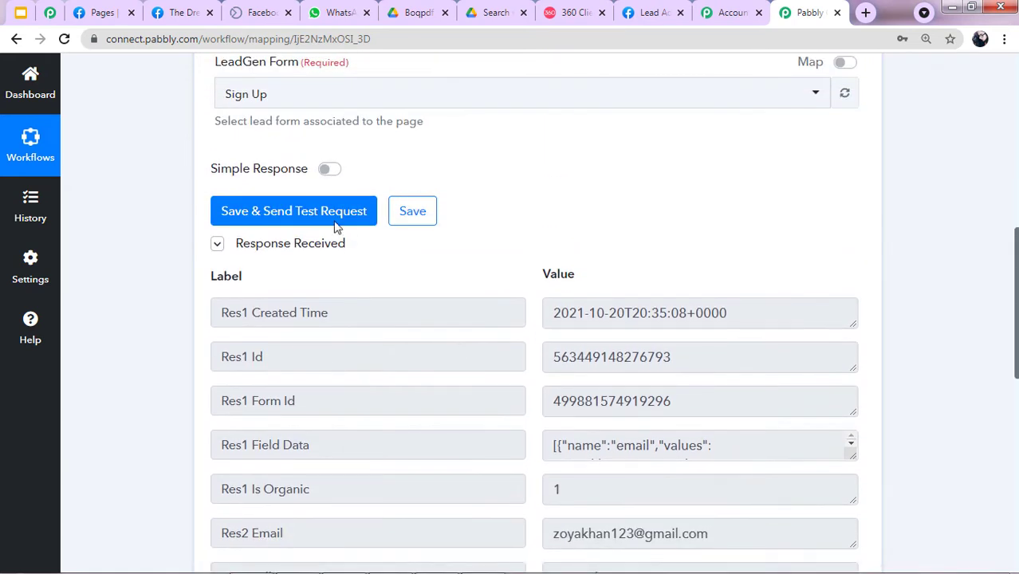
{"action": "left_click", "coordinate": [275, 8]}
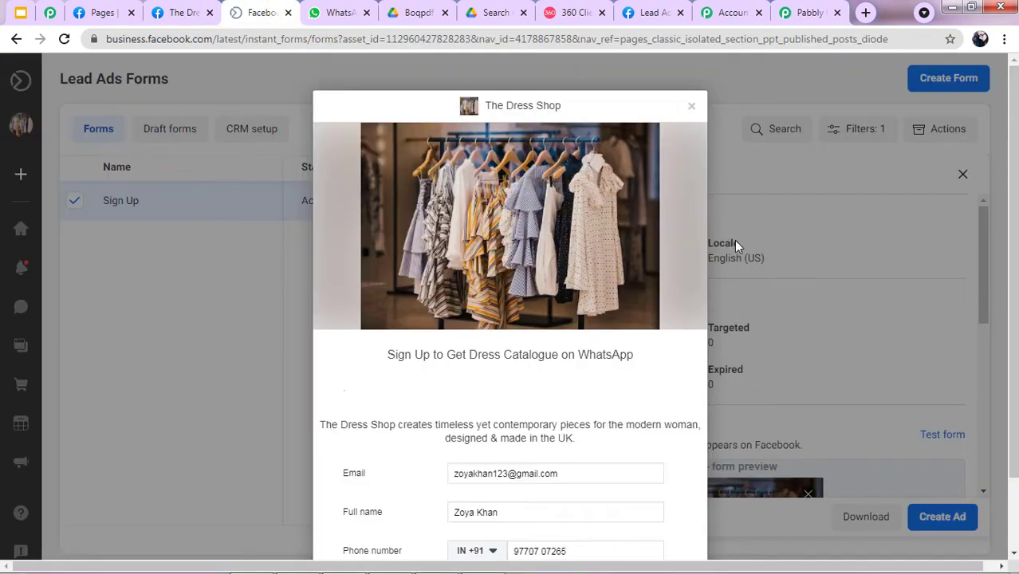
Submit a new Sign Up test lead with a different email and full name, then return to Pabbly.
{"action": "scroll", "coordinate": [597, 325], "scroll_direction": "down", "scroll_amount": 2}
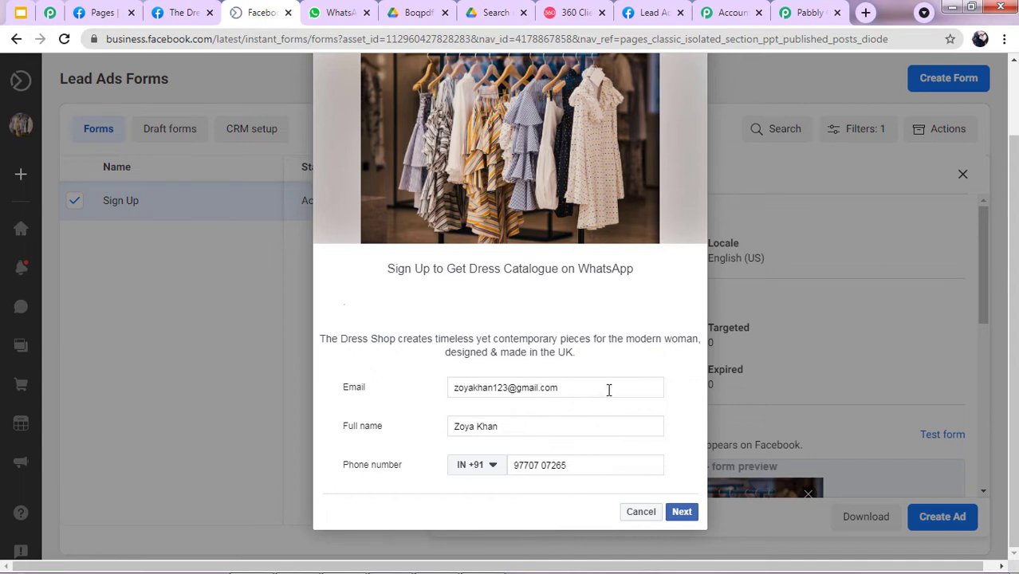
{"action": "triple_click", "coordinate": [609, 390]}
{"action": "key", "text": "Tab"}
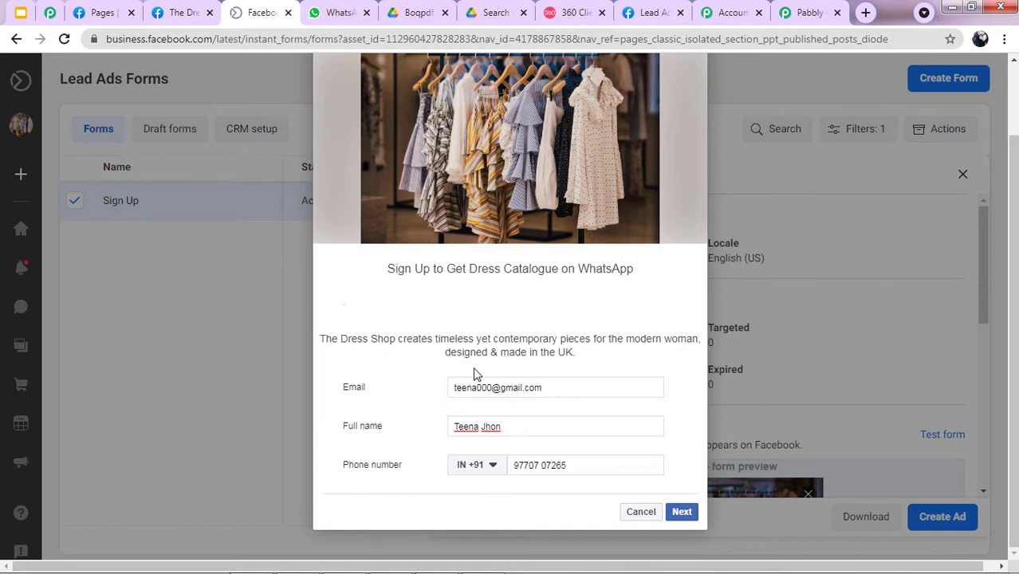
{"action": "left_click", "coordinate": [681, 512]}
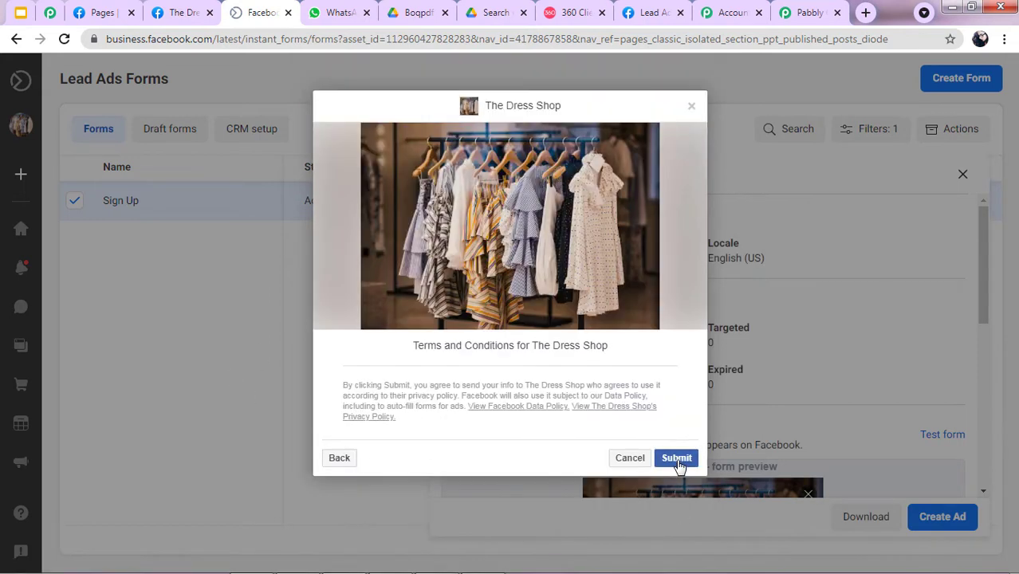
{"action": "left_click", "coordinate": [677, 459]}
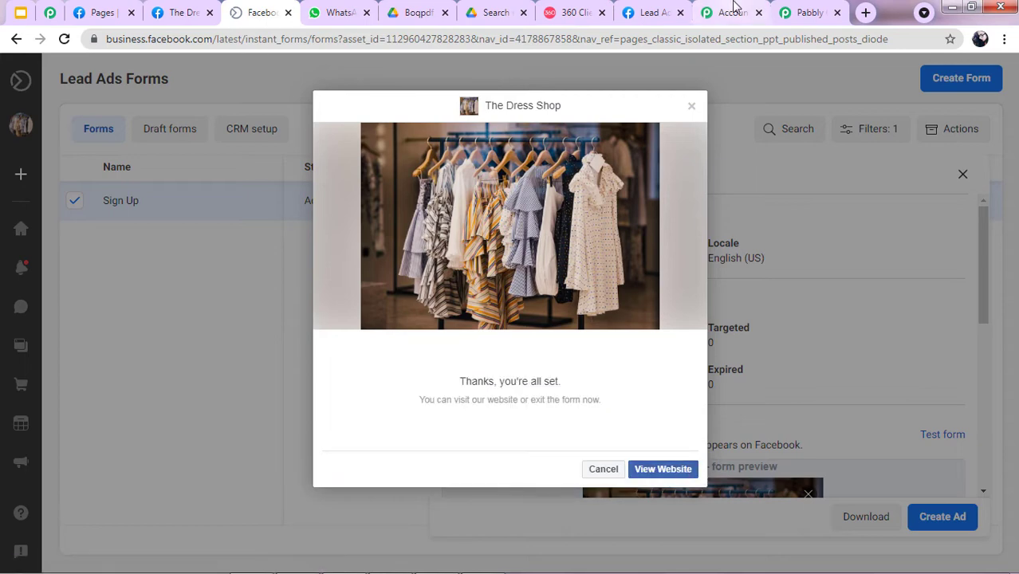
{"action": "left_click", "coordinate": [820, 9]}
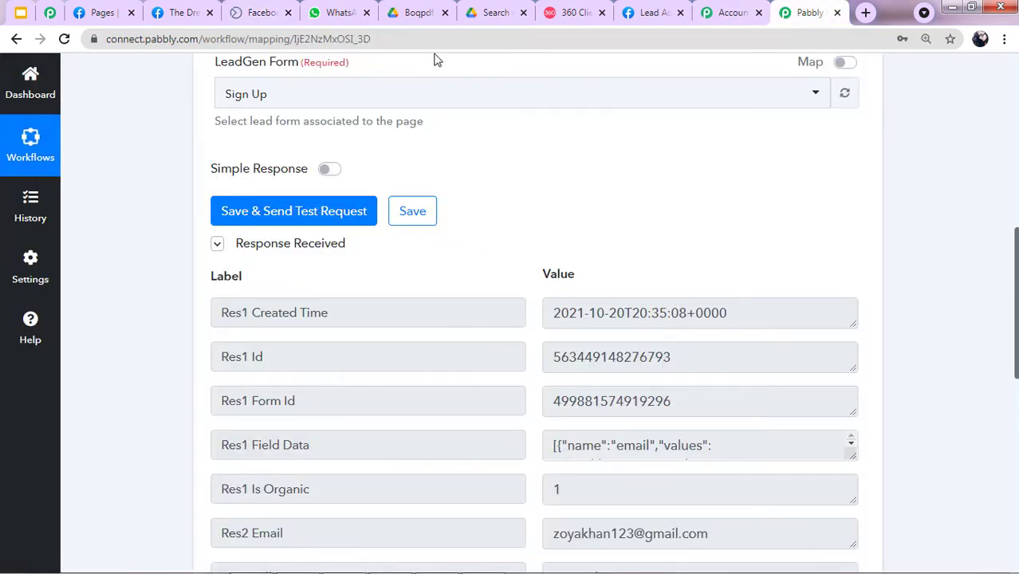
Resend the test request and review the new lead's email, full name and phone number.
{"action": "left_click", "coordinate": [256, 211]}
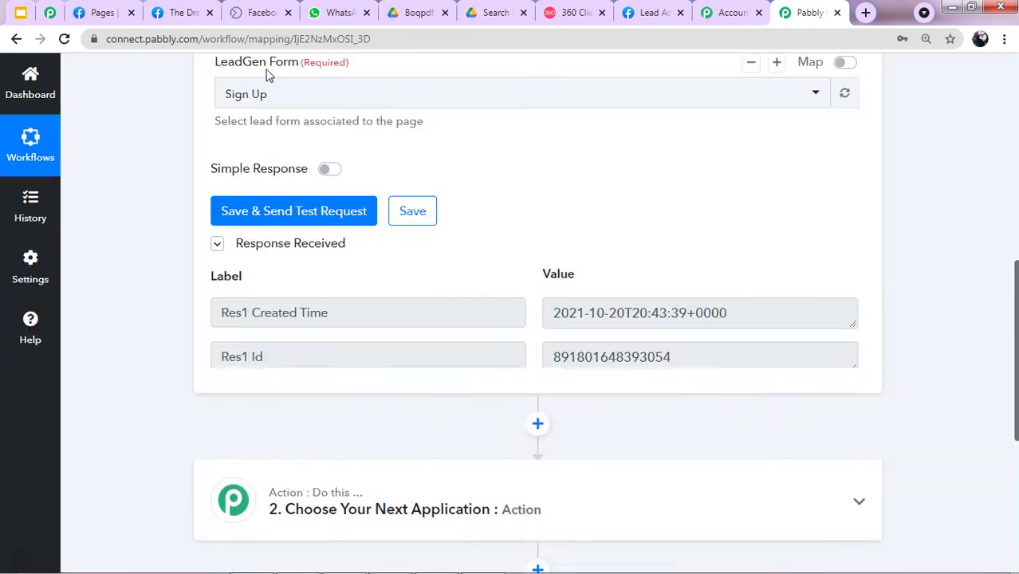
{"action": "scroll", "coordinate": [479, 291], "scroll_direction": "down", "scroll_amount": 2}
{"action": "scroll", "coordinate": [462, 366], "scroll_direction": "down", "scroll_amount": 1}
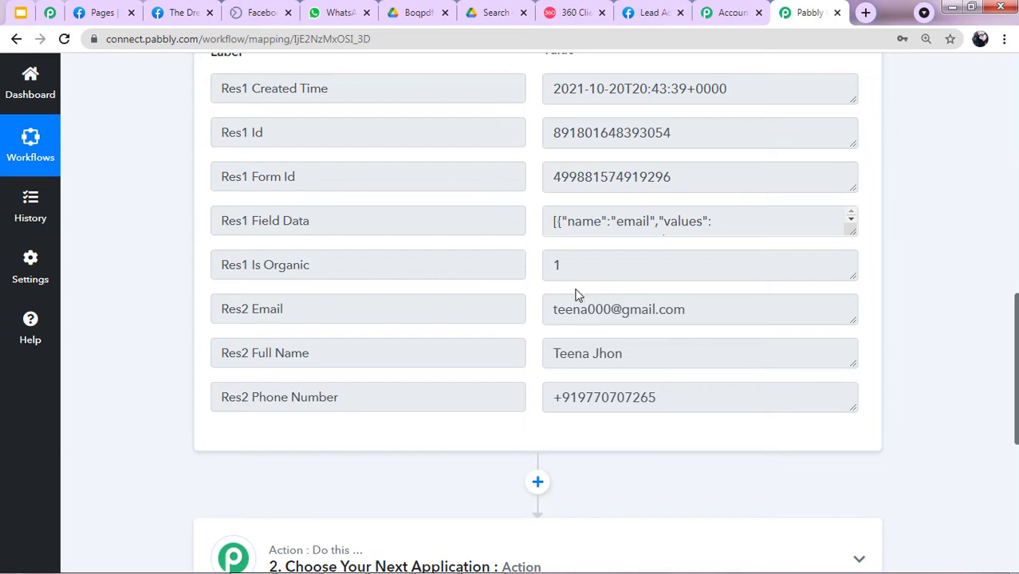
{"action": "scroll", "coordinate": [593, 289], "scroll_direction": "up", "scroll_amount": 4}
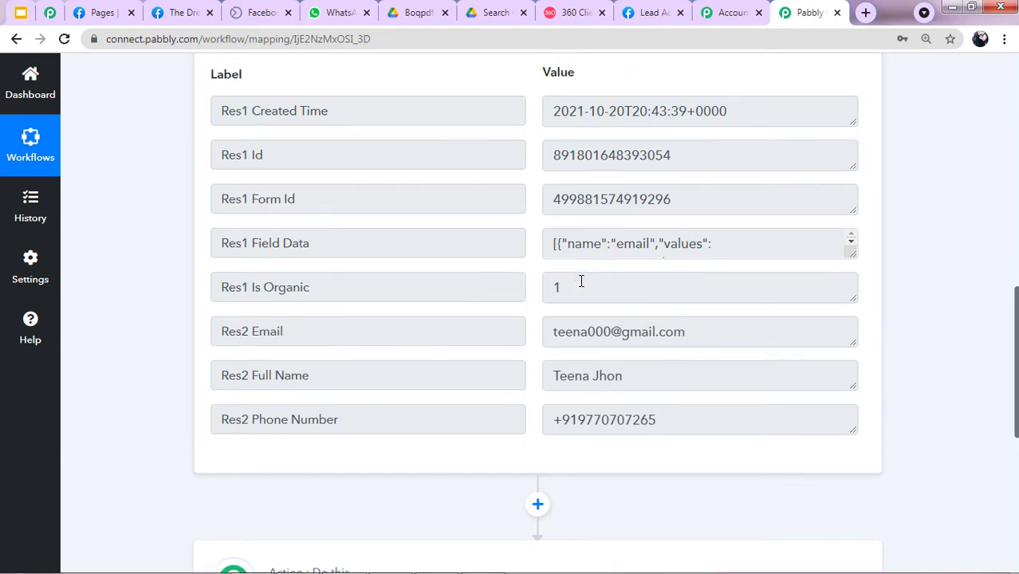
{"action": "scroll", "coordinate": [307, 250], "scroll_direction": "down", "scroll_amount": 5}
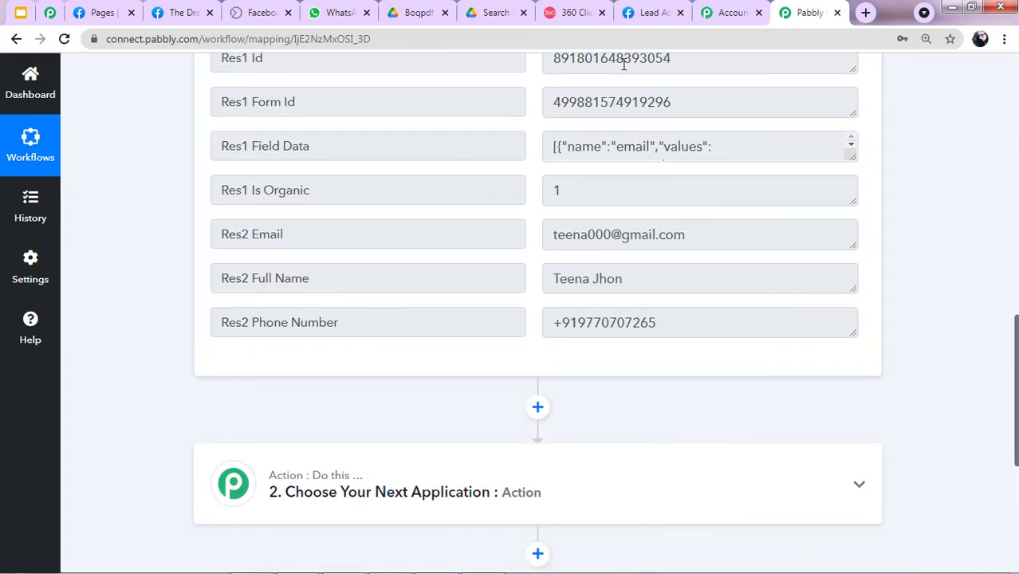
{"action": "scroll", "coordinate": [566, 157], "scroll_direction": "up", "scroll_amount": 1}
{"action": "scroll", "coordinate": [607, 188], "scroll_direction": "down", "scroll_amount": 2}
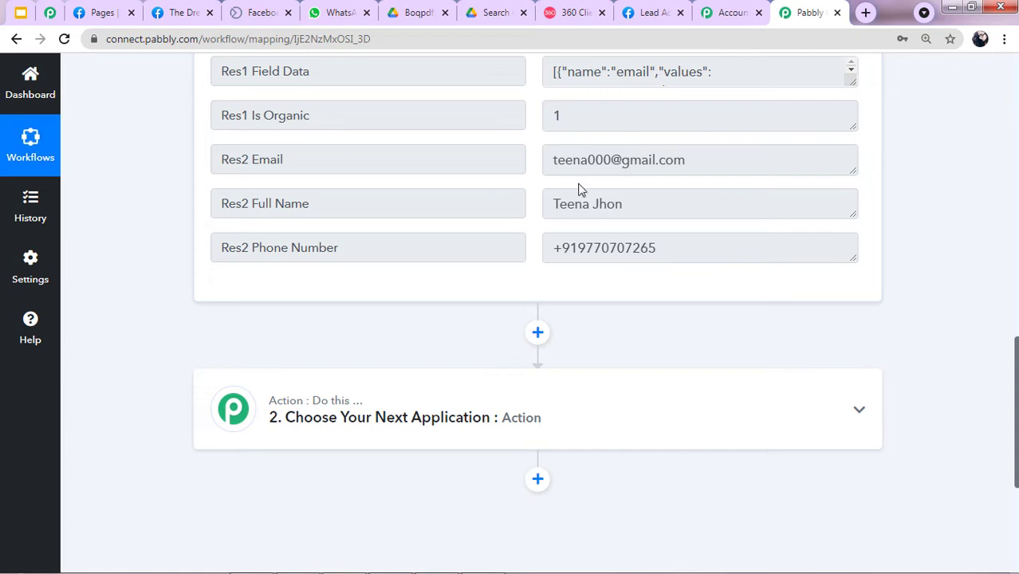
{"action": "scroll", "coordinate": [558, 215], "scroll_direction": "down", "scroll_amount": 2}
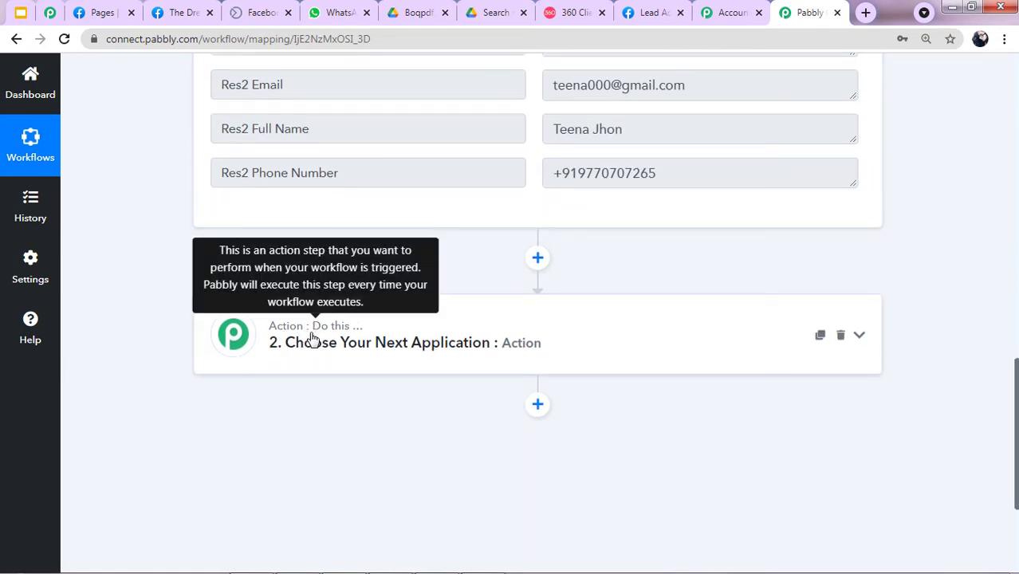
Set the action app to WhatsApp by 360Dialog with the Send Template Message event.
{"action": "left_click", "coordinate": [605, 344]}
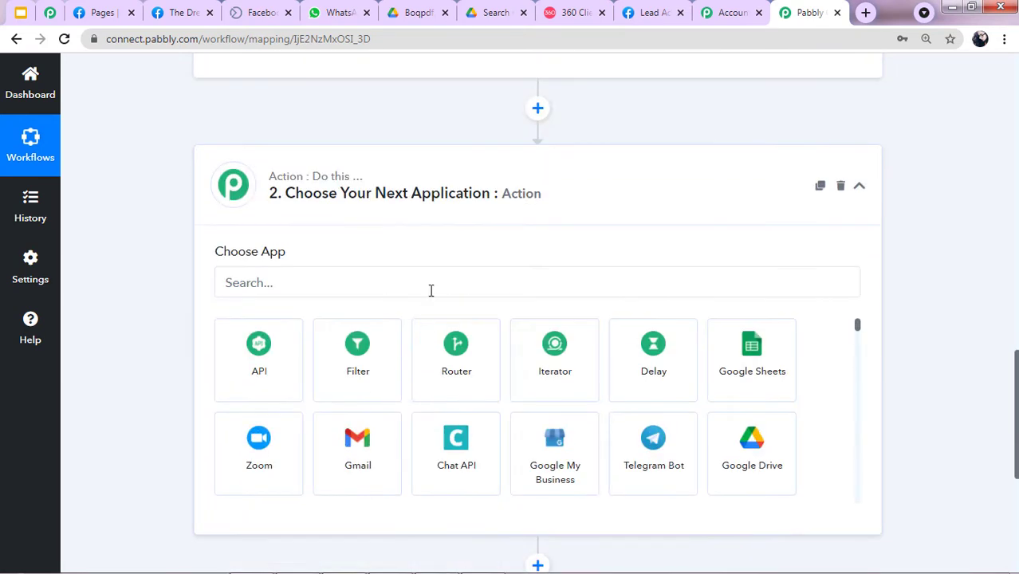
{"action": "left_click", "coordinate": [432, 283]}
{"action": "type", "text": "Wh"}
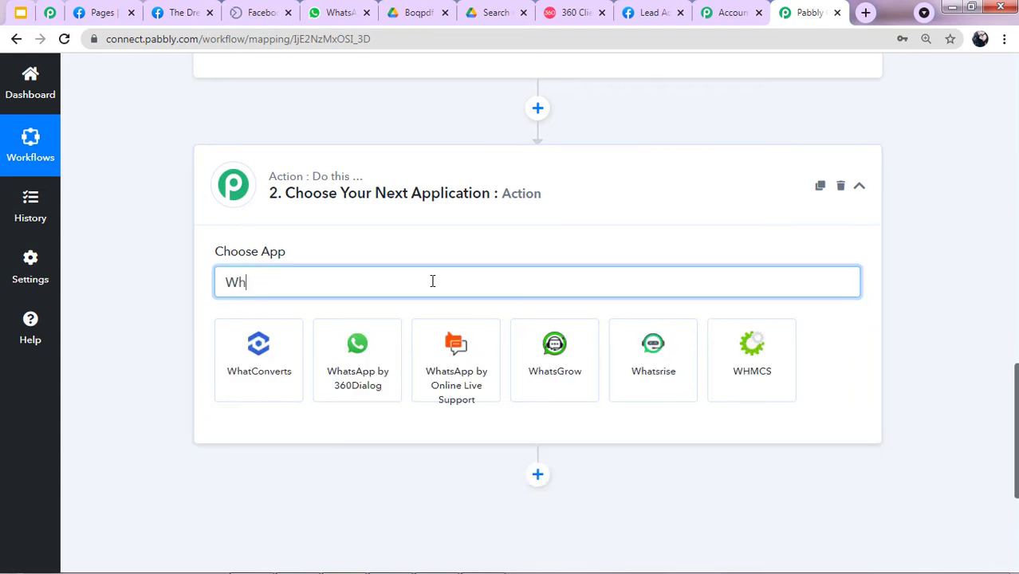
{"action": "left_click", "coordinate": [370, 353]}
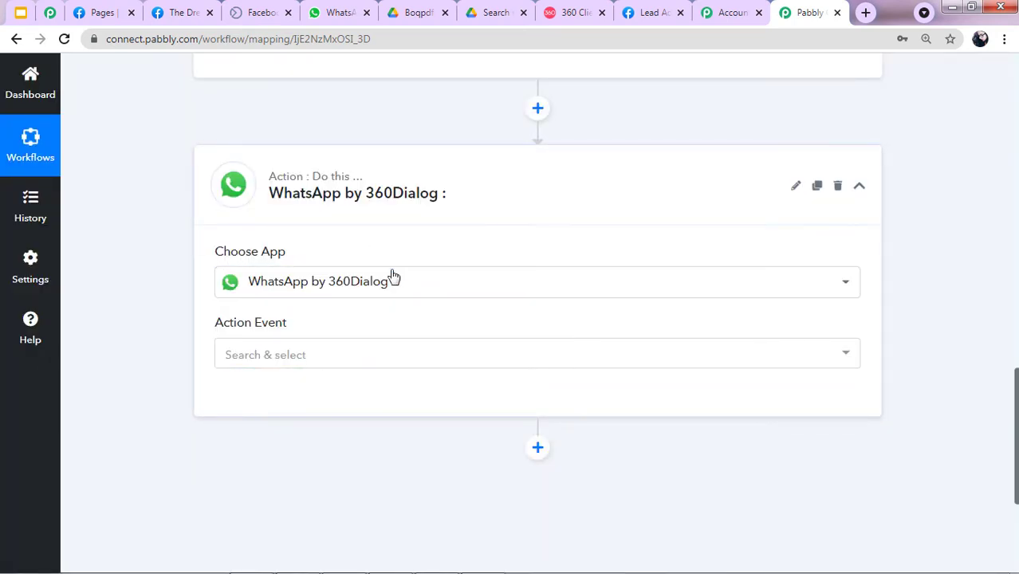
{"action": "left_click", "coordinate": [255, 354]}
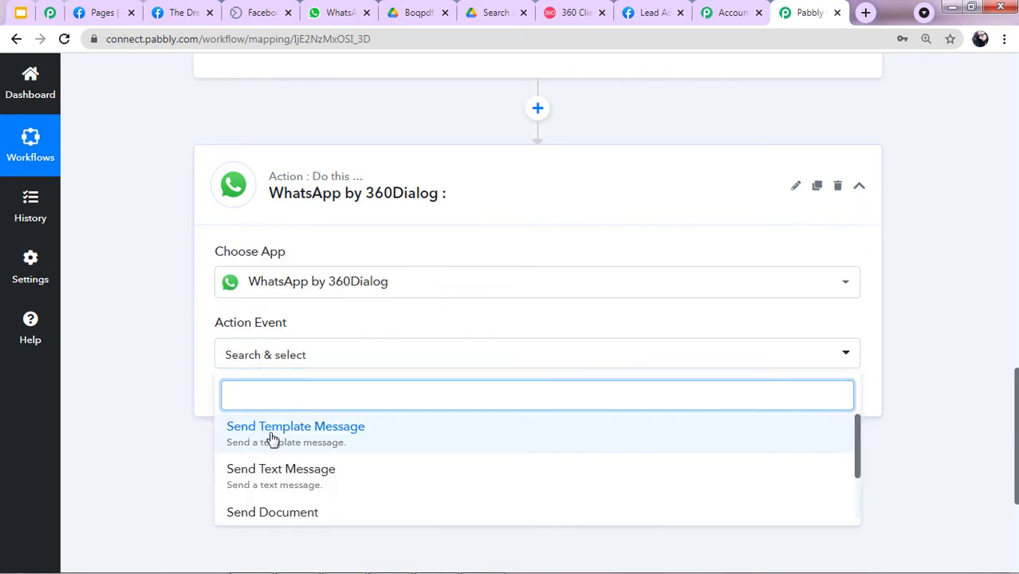
{"action": "left_click", "coordinate": [263, 435]}
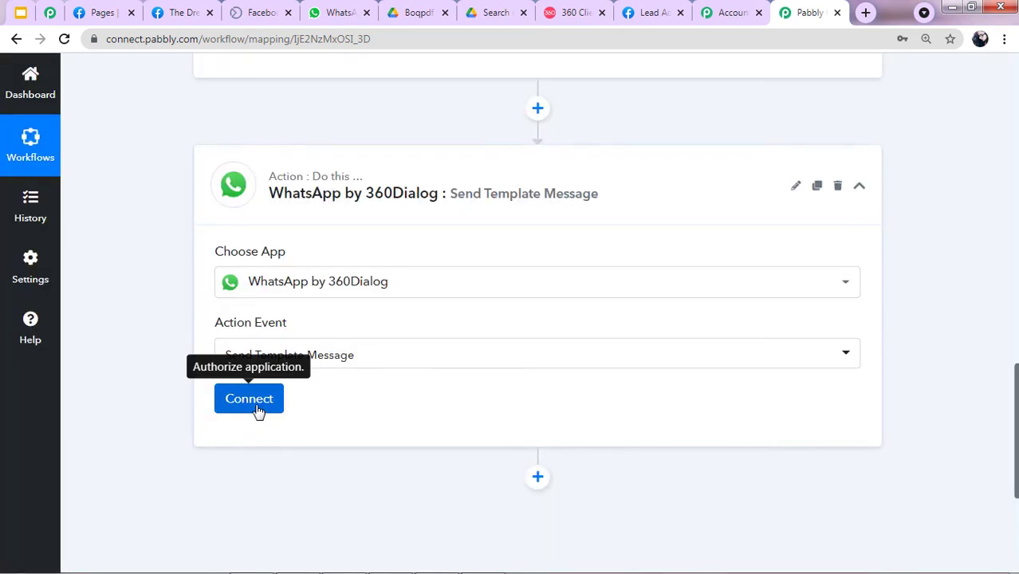
Start a new 360Dialog connection showing the API Key and Domain fields, then visit 360 Client Hub.
{"action": "left_click", "coordinate": [255, 400]}
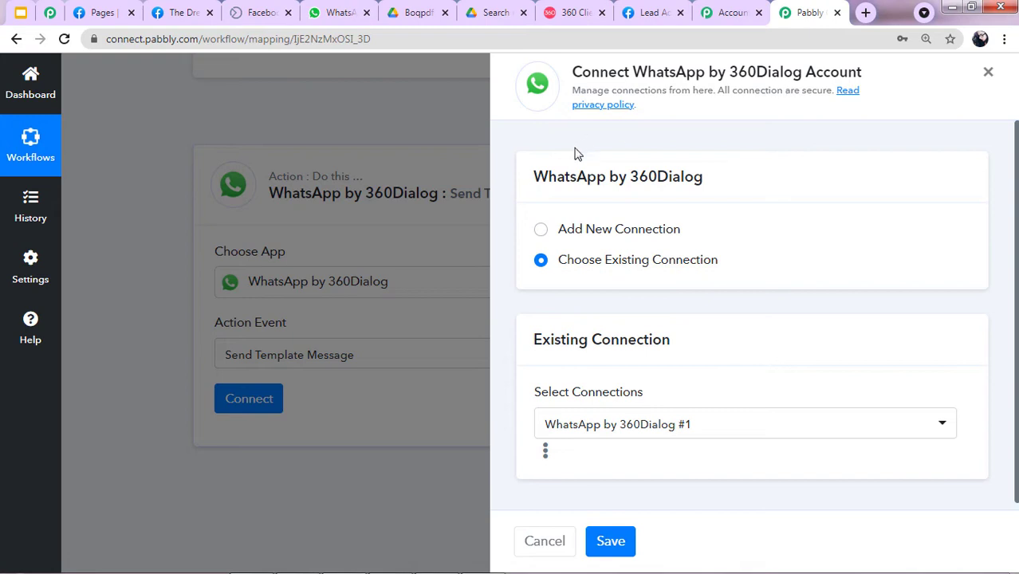
{"action": "left_click", "coordinate": [541, 230]}
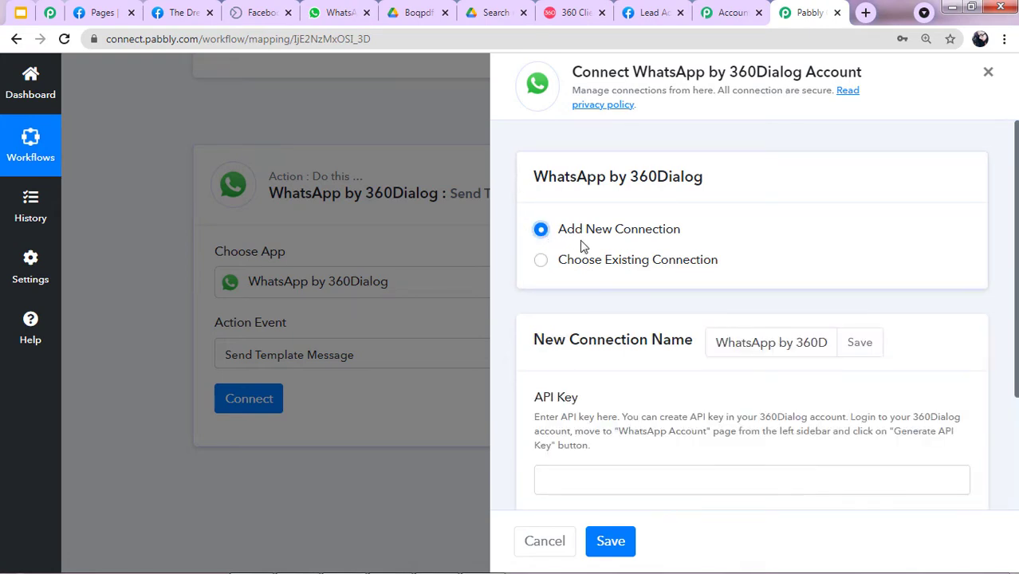
{"action": "scroll", "coordinate": [587, 254], "scroll_direction": "down", "scroll_amount": 1}
{"action": "scroll", "coordinate": [587, 254], "scroll_direction": "down", "scroll_amount": 1}
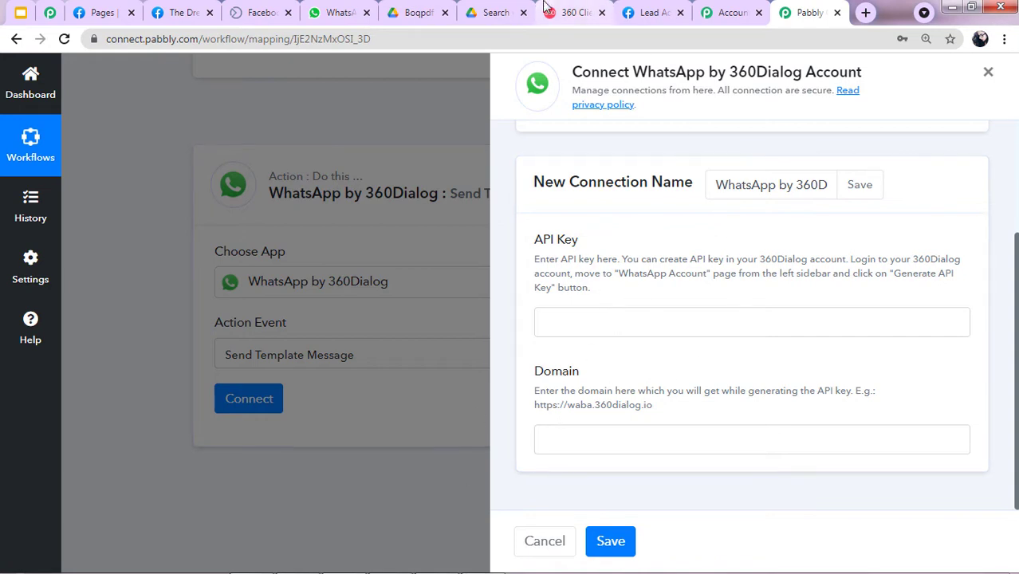
{"action": "left_click", "coordinate": [564, 12]}
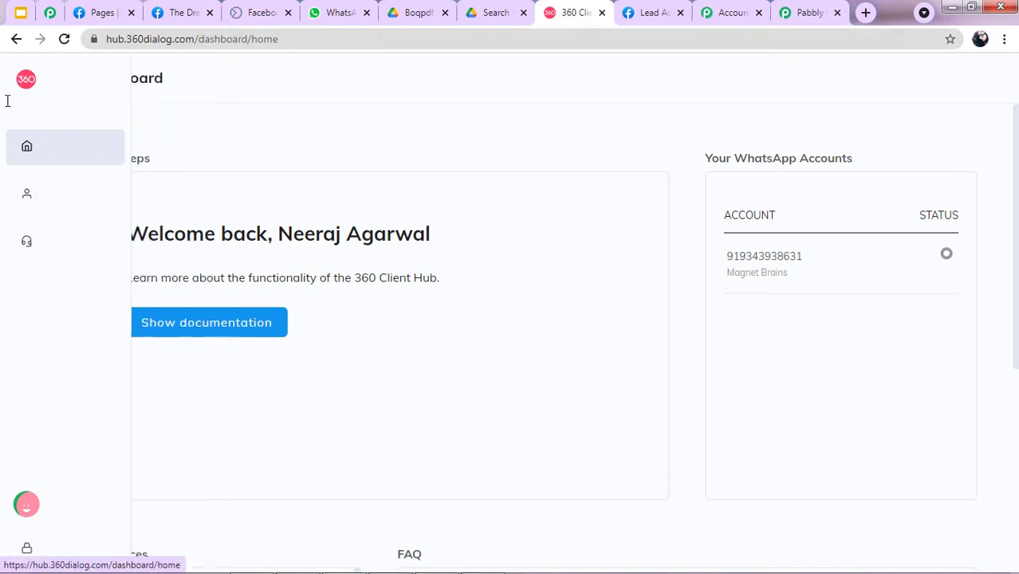
Open the WhatsApp Accounts page in 360 Client Hub, then return to the Pabbly connection form.
{"action": "mouse_move", "coordinate": [4, 94]}
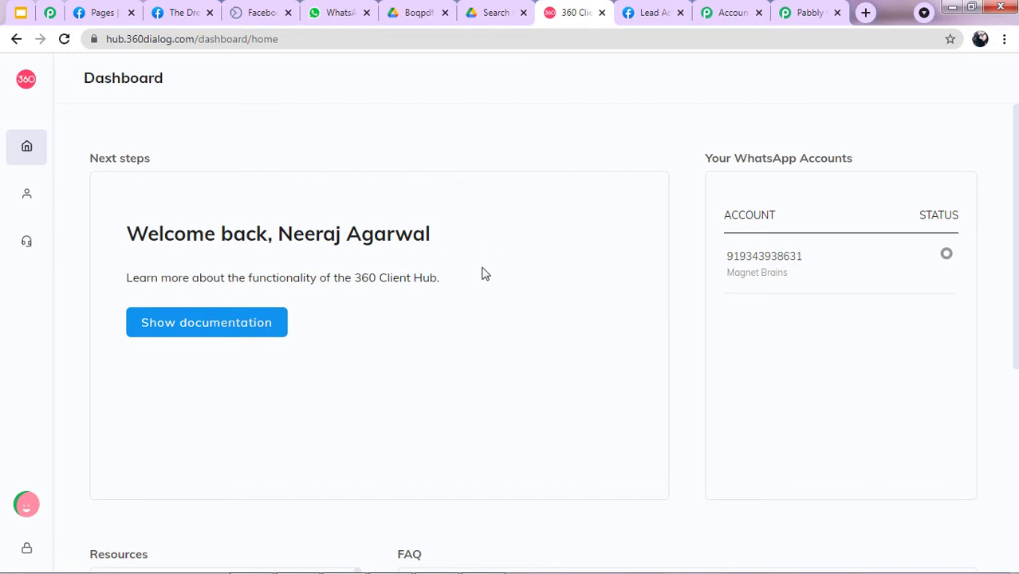
{"action": "mouse_move", "coordinate": [93, 161]}
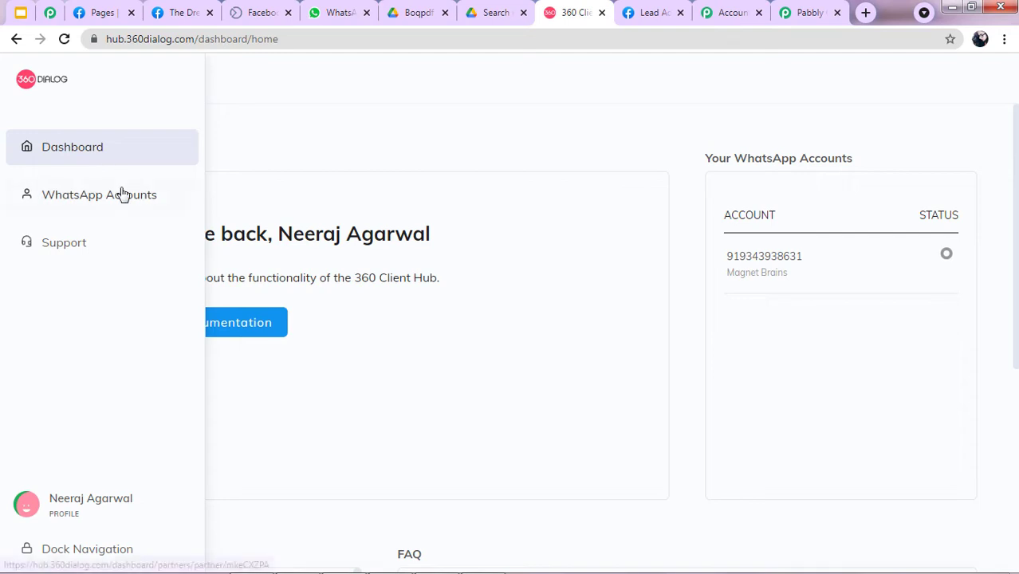
{"action": "left_click", "coordinate": [123, 195]}
{"action": "left_click", "coordinate": [92, 153]}
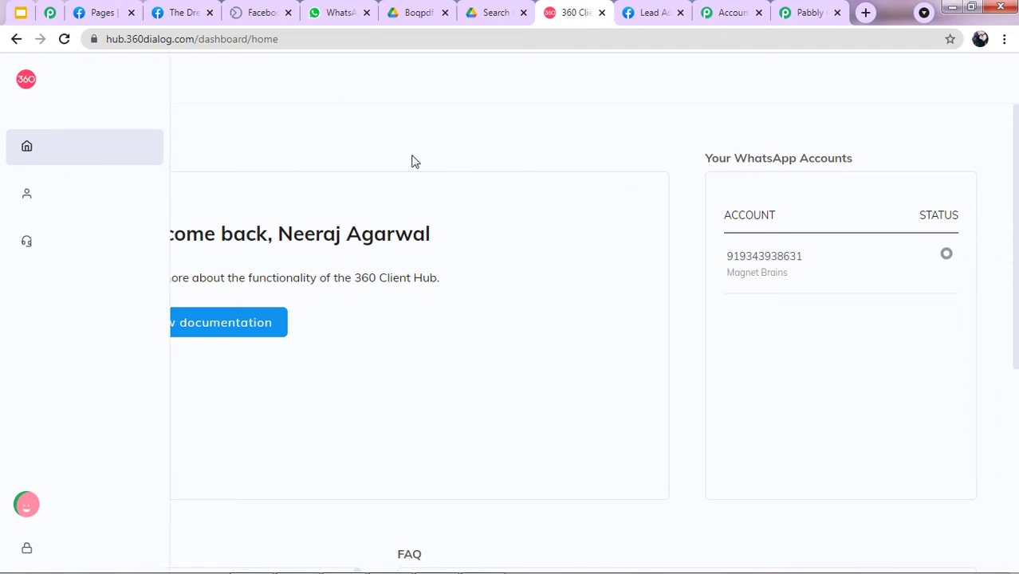
{"action": "left_click", "coordinate": [794, 10]}
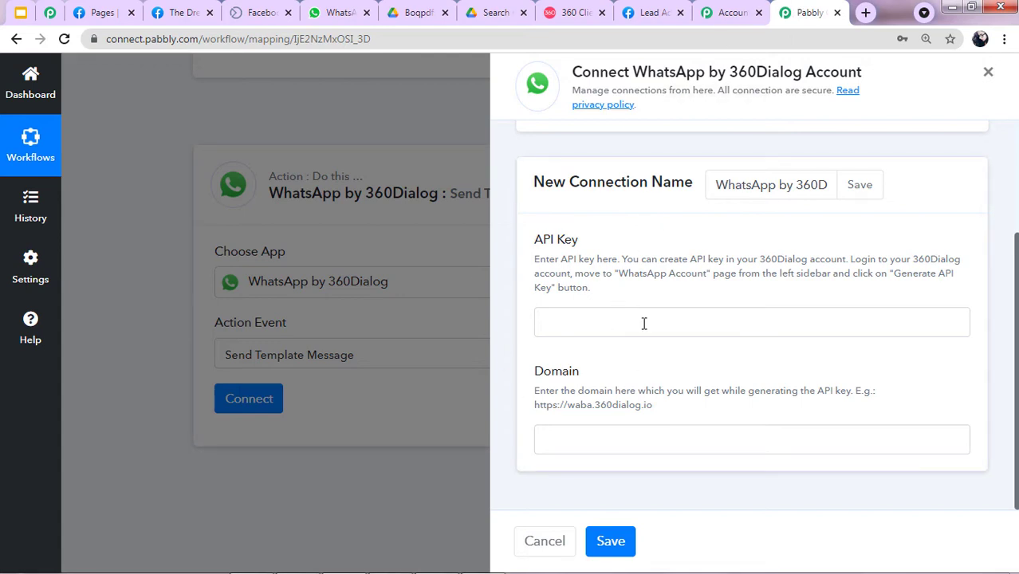
Compare 360 Client Hub's Generate API key option against the empty Pabbly 360Dialog connection form.
{"action": "left_click", "coordinate": [587, 7]}
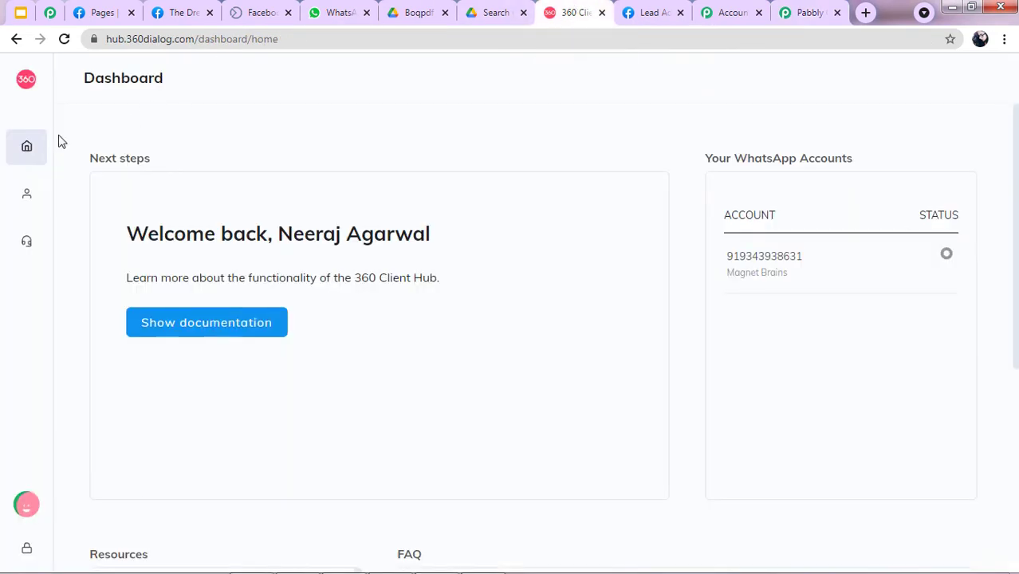
{"action": "mouse_move", "coordinate": [43, 217]}
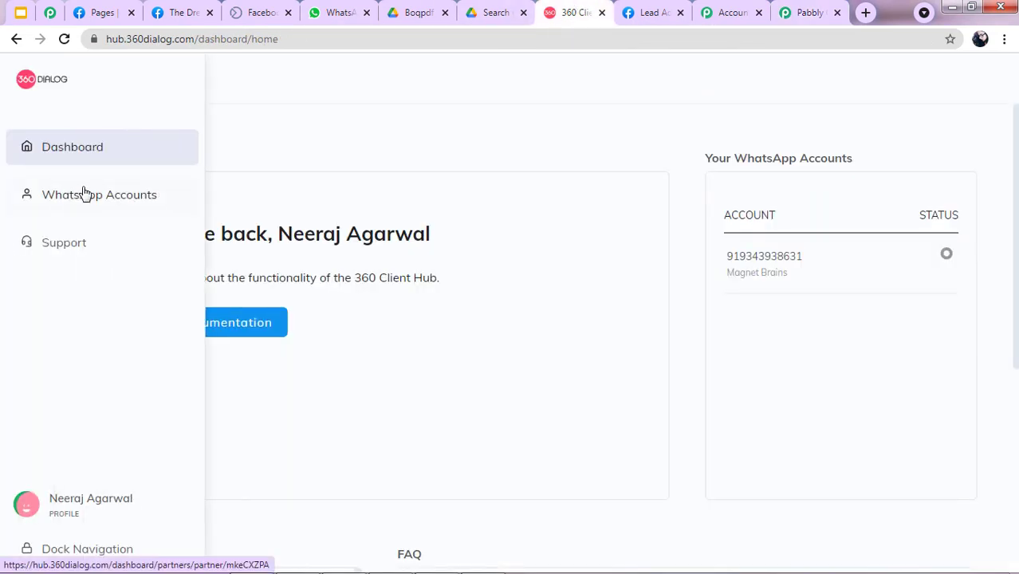
{"action": "left_click", "coordinate": [82, 200]}
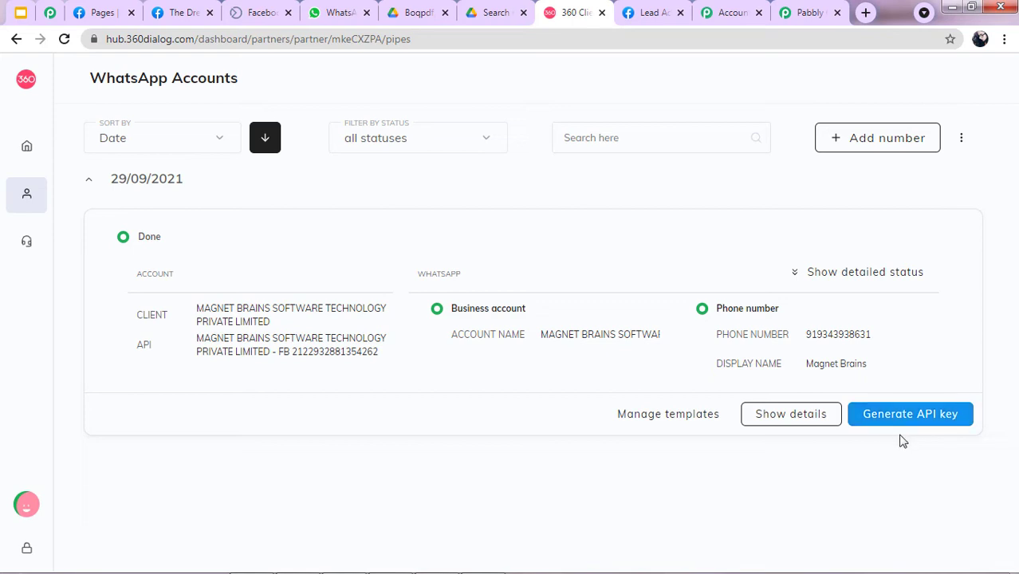
{"action": "left_click", "coordinate": [784, 22]}
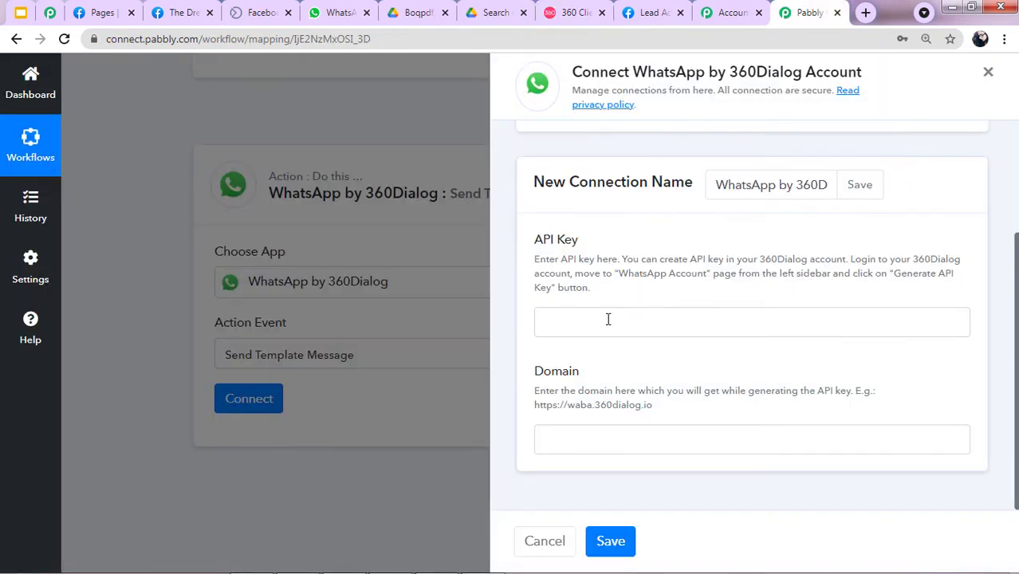
{"action": "left_click", "coordinate": [589, 8]}
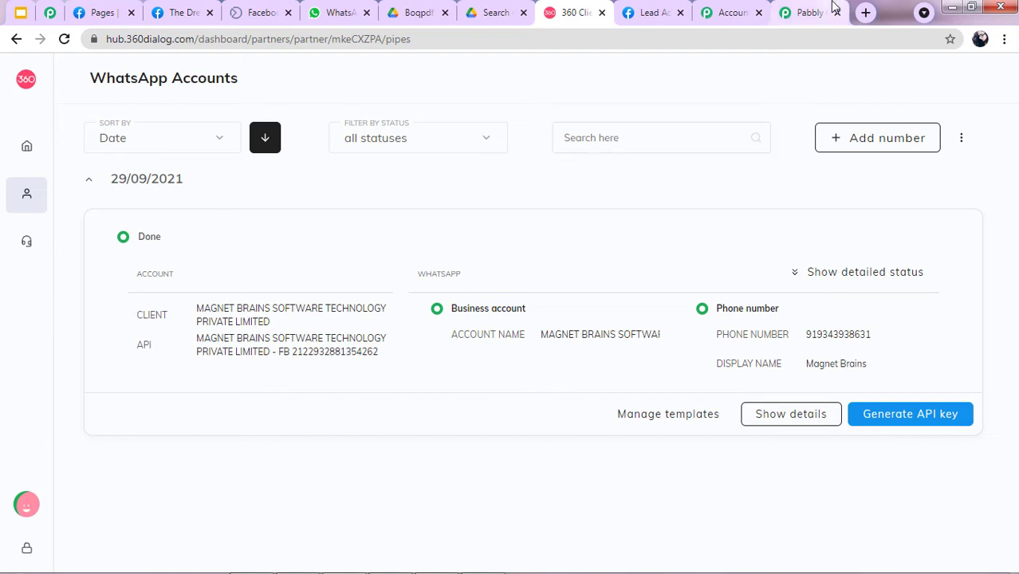
{"action": "left_click", "coordinate": [809, 12]}
{"action": "left_click", "coordinate": [582, 10]}
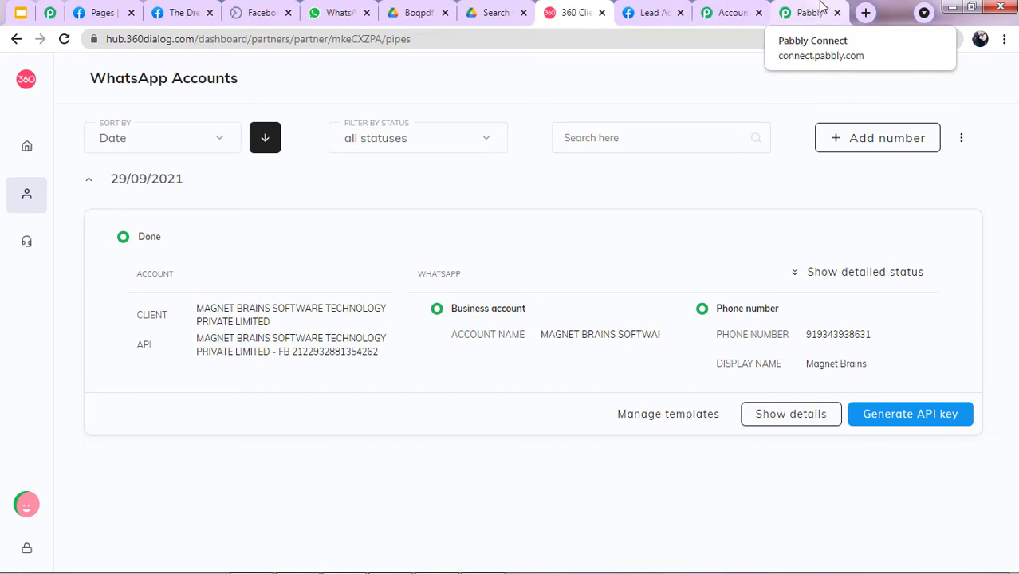
{"action": "left_click", "coordinate": [788, 10]}
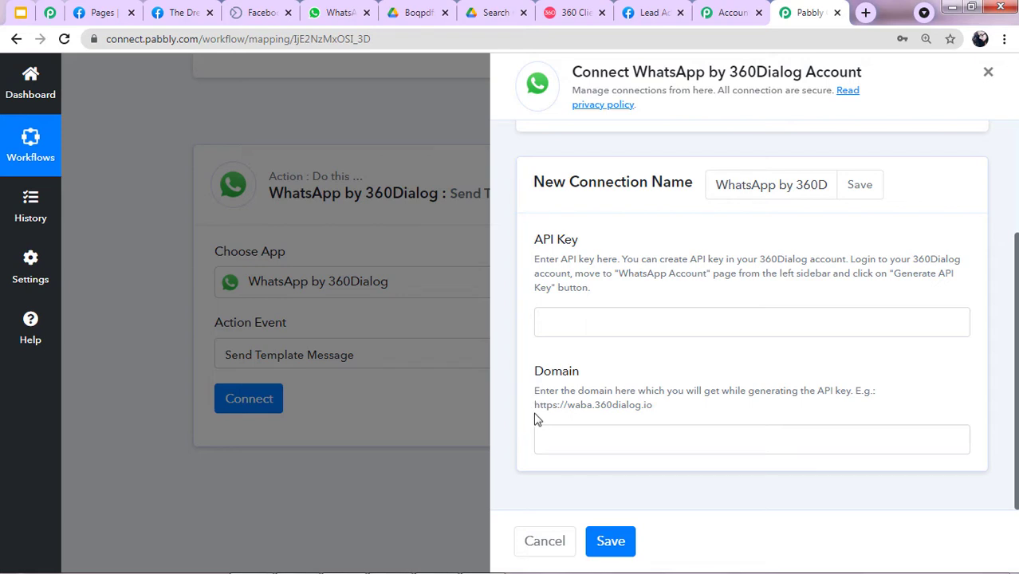
Connect the WhatsApp by 360Dialog action through the existing connection WhatsApp by 360Dialog #1 and save.
{"action": "left_click_drag", "start_coordinate": [652, 415], "coordinate": [702, 433]}
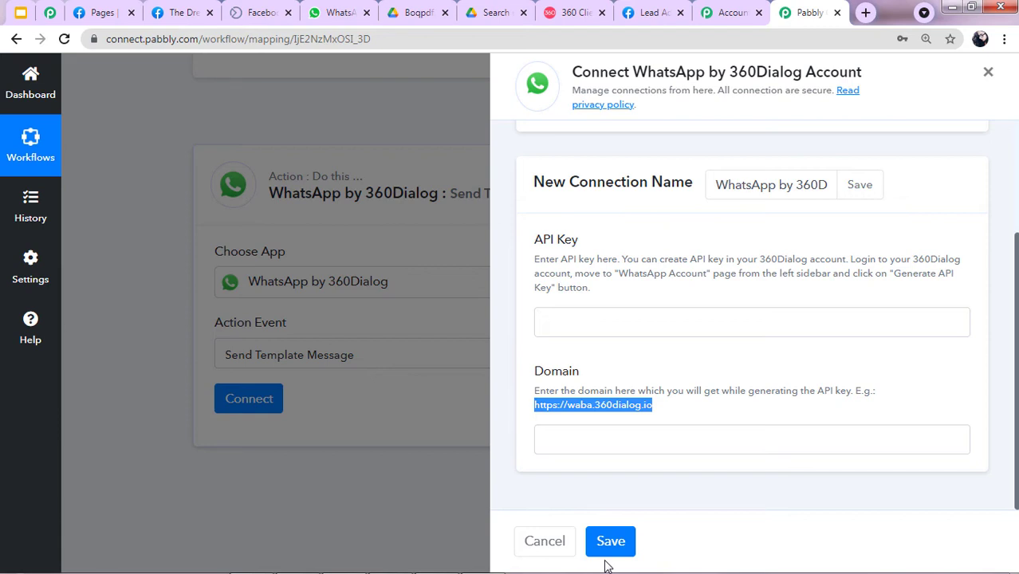
{"action": "scroll", "coordinate": [628, 450], "scroll_direction": "up", "scroll_amount": 2}
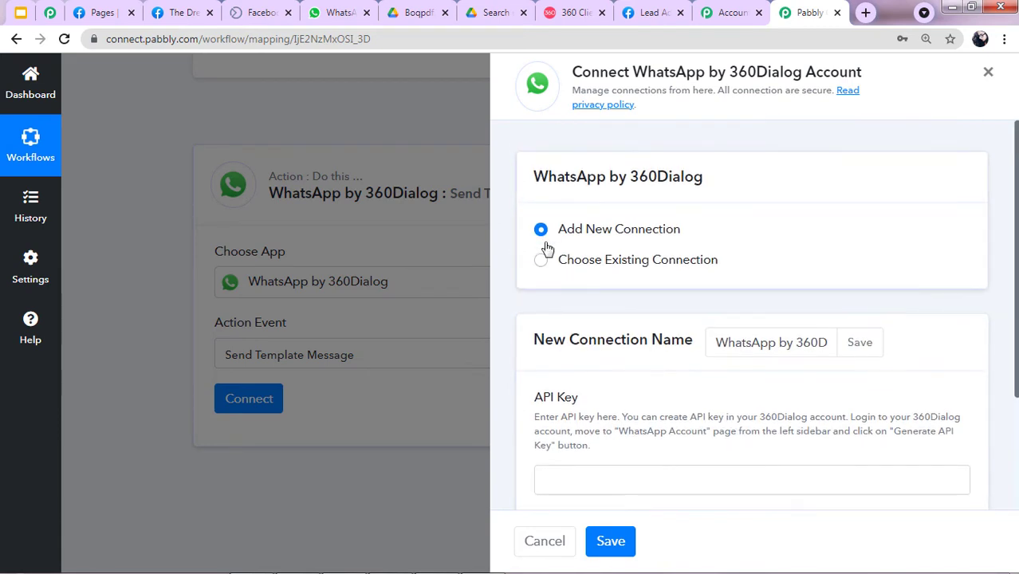
{"action": "left_click", "coordinate": [542, 261]}
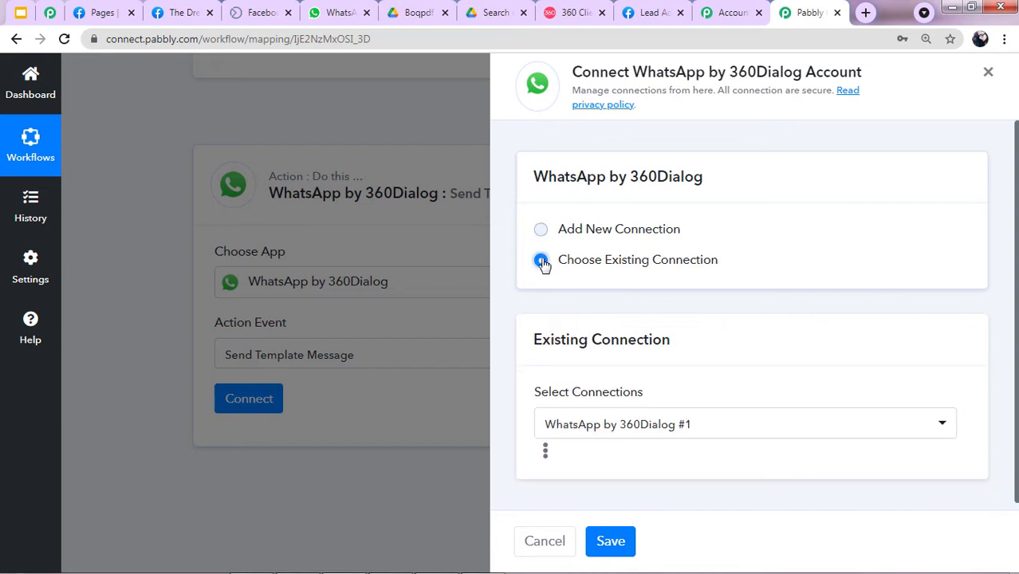
{"action": "left_click", "coordinate": [611, 542]}
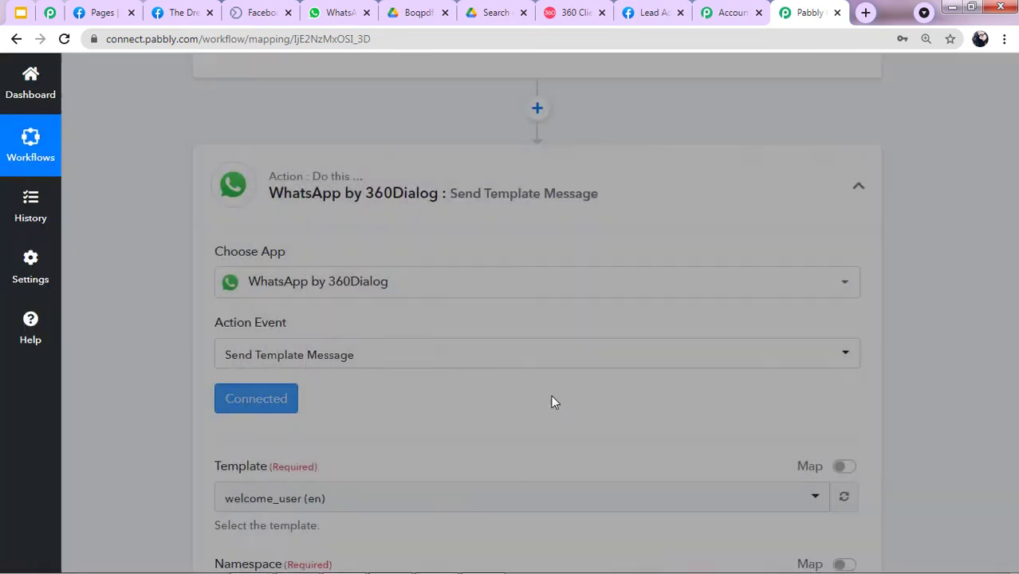
{"action": "scroll", "coordinate": [553, 405], "scroll_direction": "down", "scroll_amount": 2}
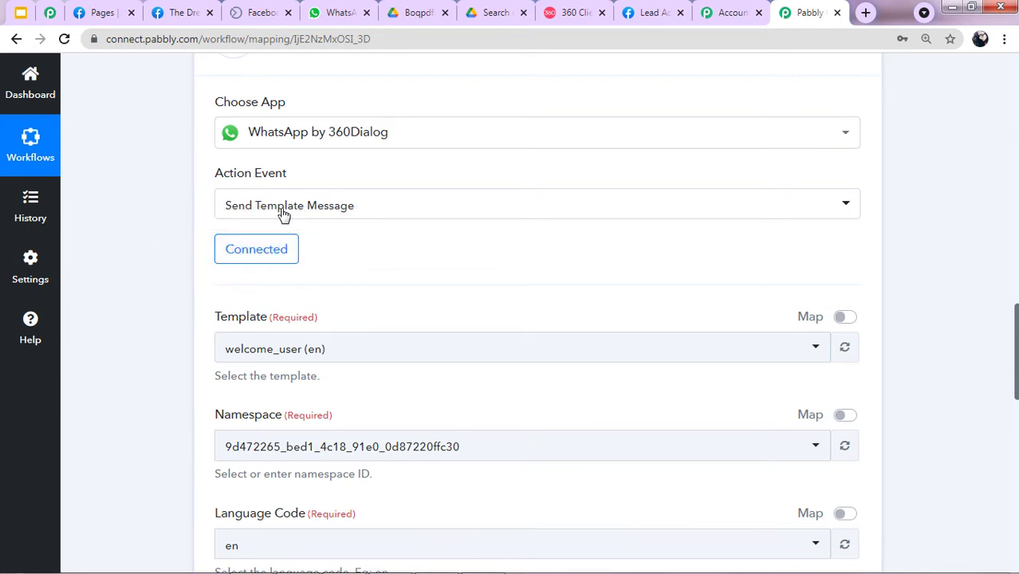
Browse the Template dropdown's available templates, leaving welcome_user (en), then go to the 360 Client Hub accounts page.
{"action": "scroll", "coordinate": [269, 314], "scroll_direction": "down", "scroll_amount": 1}
{"action": "left_click", "coordinate": [374, 276]}
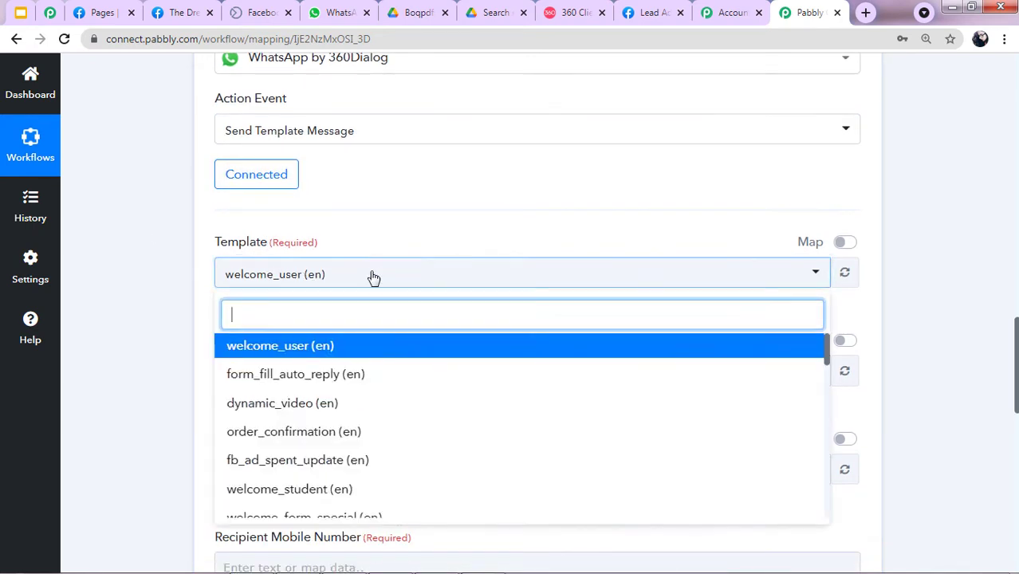
{"action": "scroll", "coordinate": [374, 277], "scroll_direction": "down", "scroll_amount": 2}
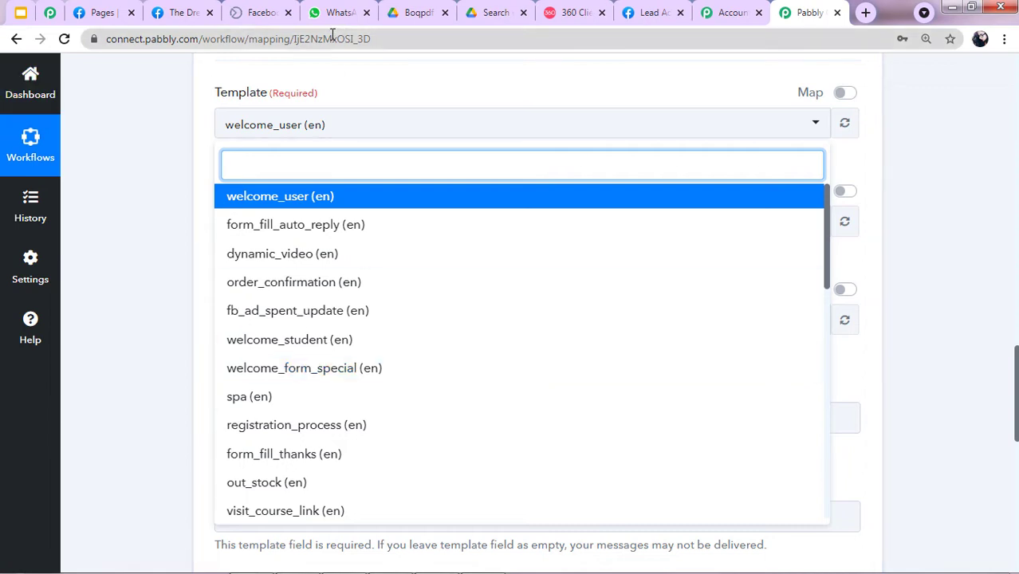
{"action": "left_click", "coordinate": [581, 8]}
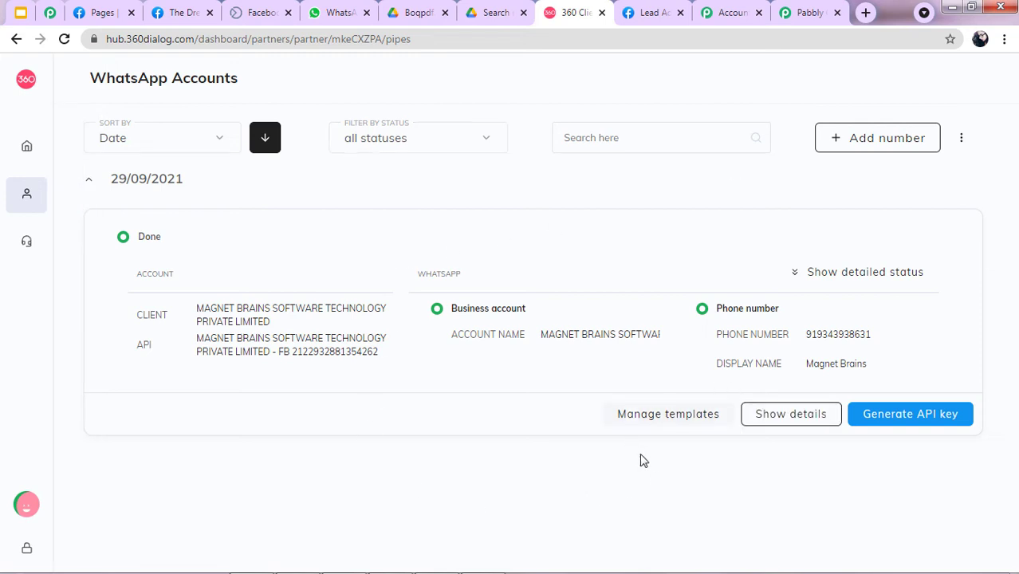
Open the WhatsApp account's Templates list in 360 Client Hub and compare it with Pabbly's list.
{"action": "left_click", "coordinate": [668, 415]}
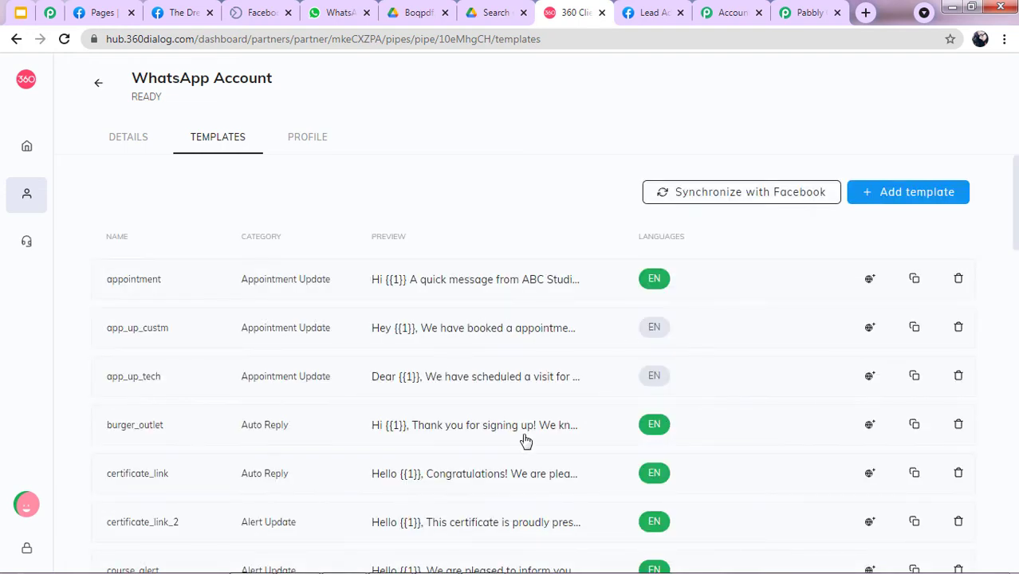
{"action": "mouse_move", "coordinate": [39, 152]}
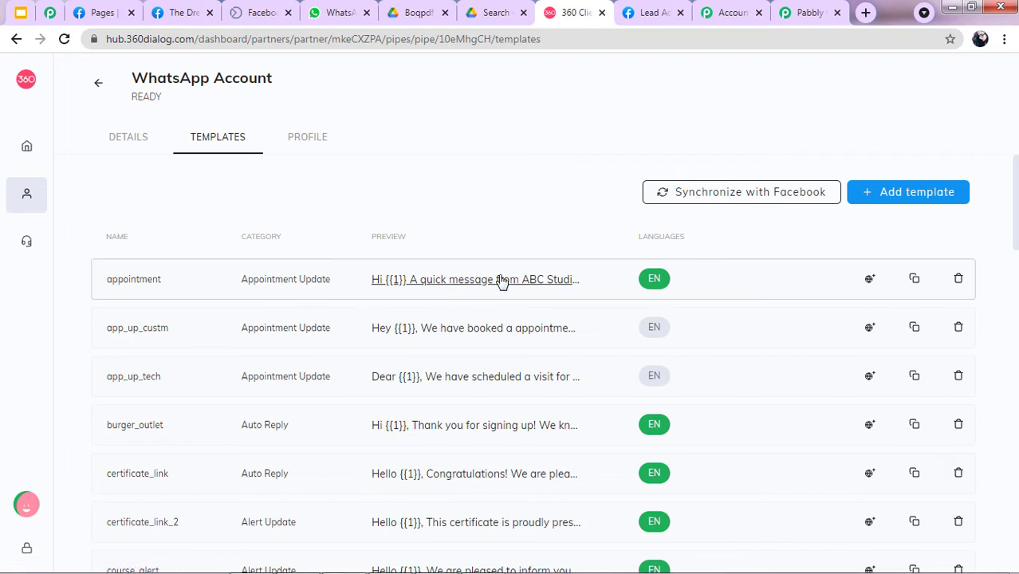
{"action": "scroll", "coordinate": [523, 243], "scroll_direction": "down", "scroll_amount": 3}
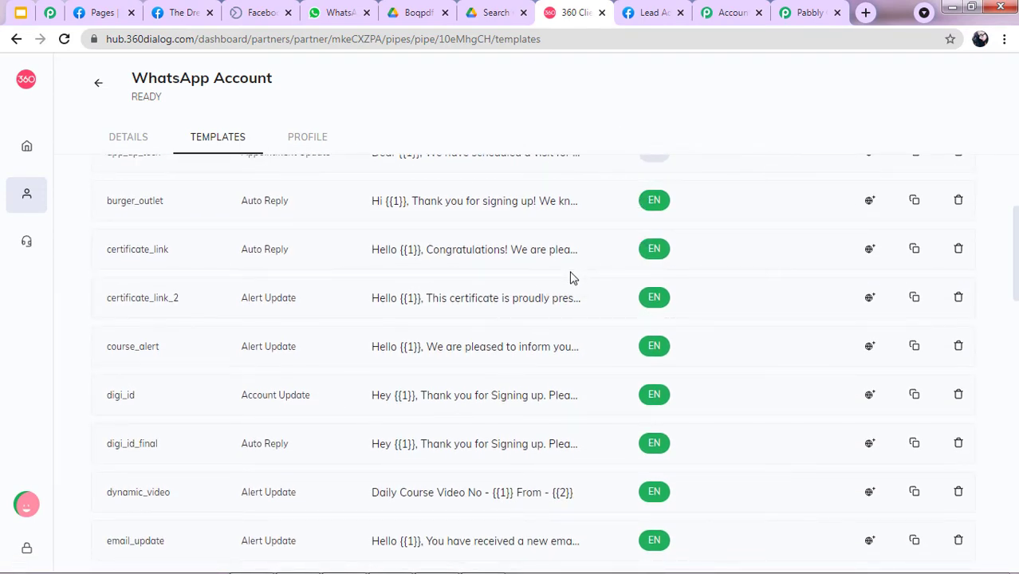
{"action": "left_click", "coordinate": [816, 8]}
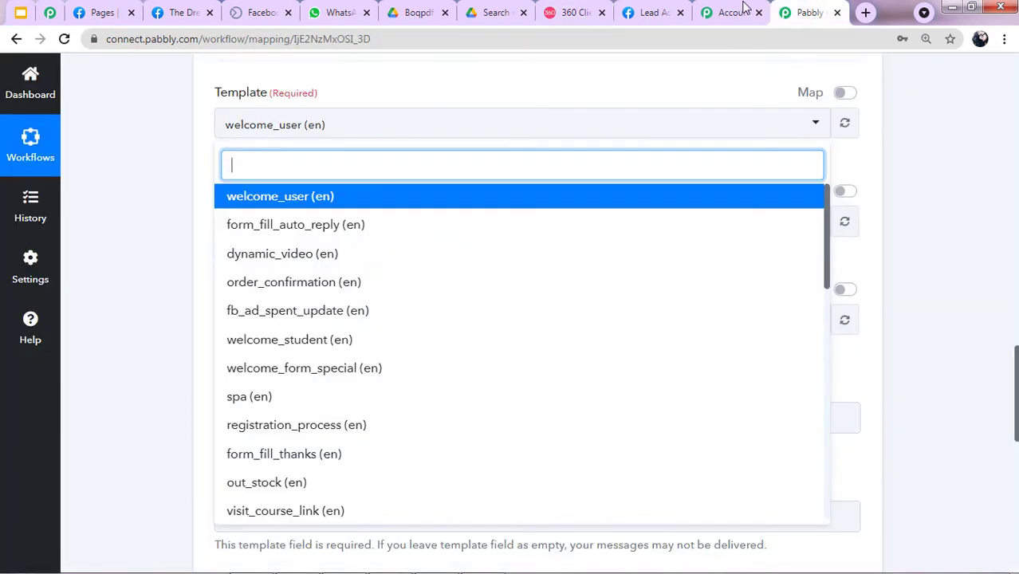
{"action": "left_click", "coordinate": [576, 8]}
Preview the approved send_brochure_final template, whose body uses placeholders {{1}} through {{5}}.
{"action": "scroll", "coordinate": [182, 353], "scroll_direction": "down", "scroll_amount": 5}
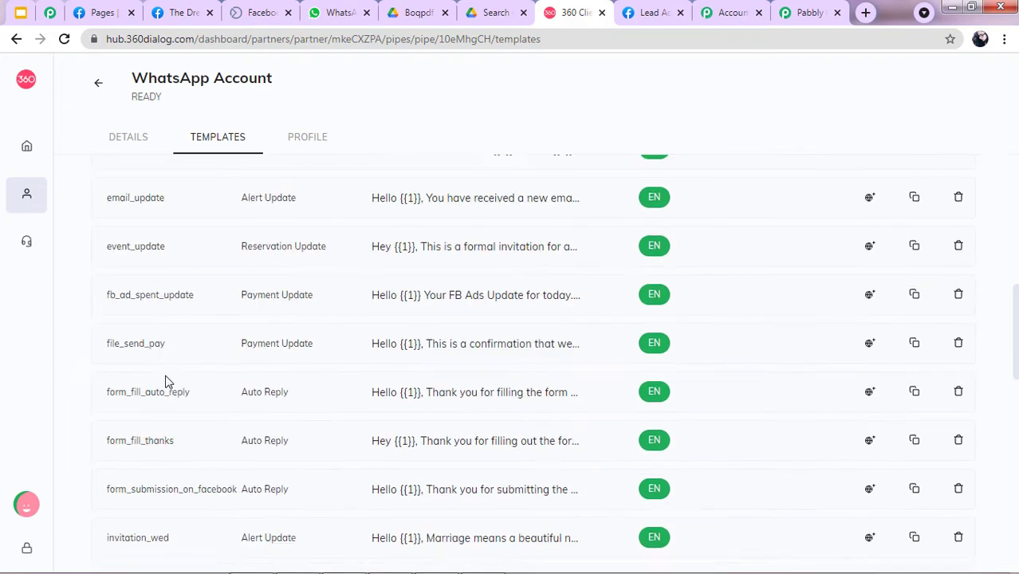
{"action": "scroll", "coordinate": [166, 382], "scroll_direction": "down", "scroll_amount": 6}
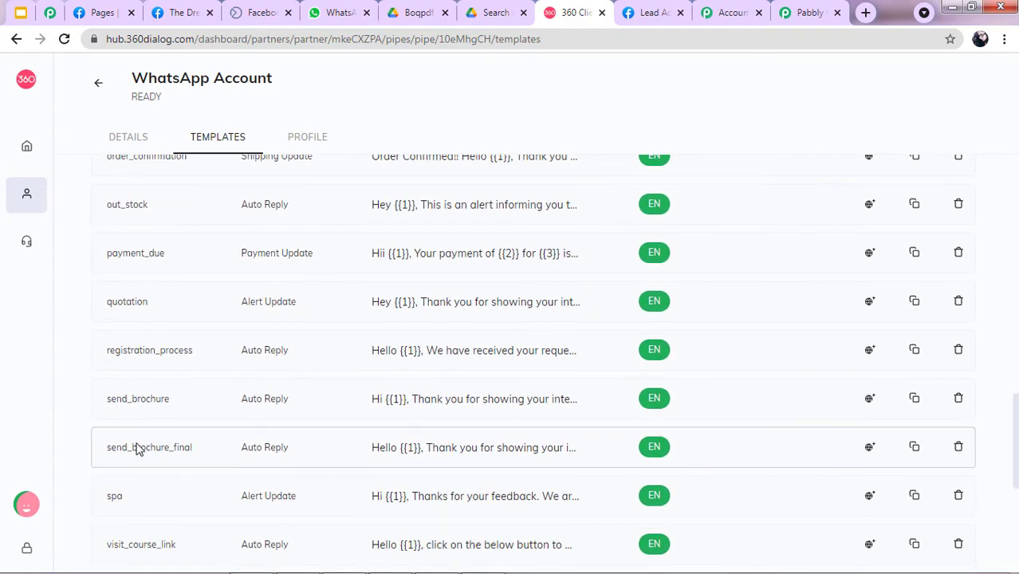
{"action": "left_click", "coordinate": [509, 456]}
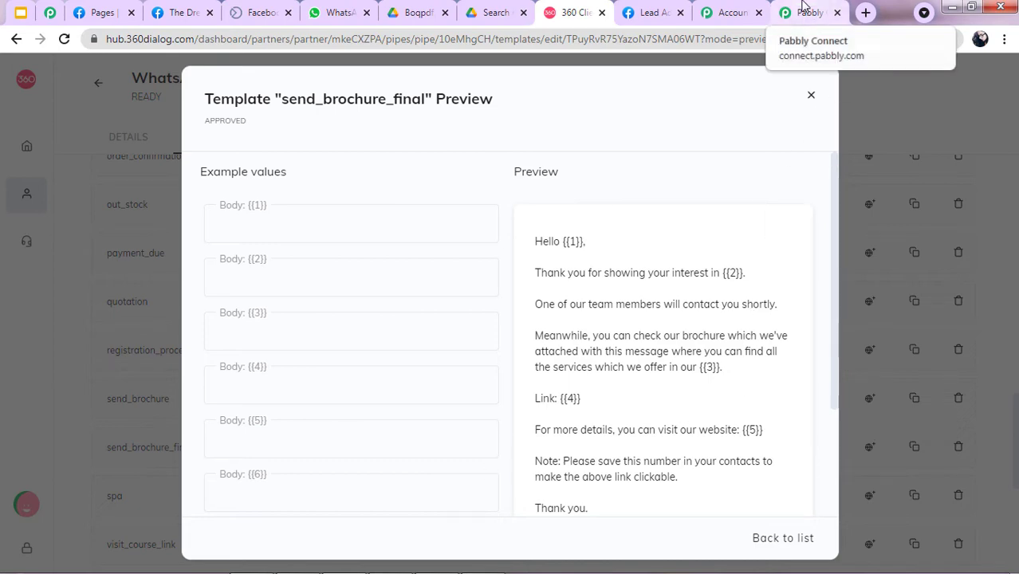
{"action": "left_click", "coordinate": [804, 8]}
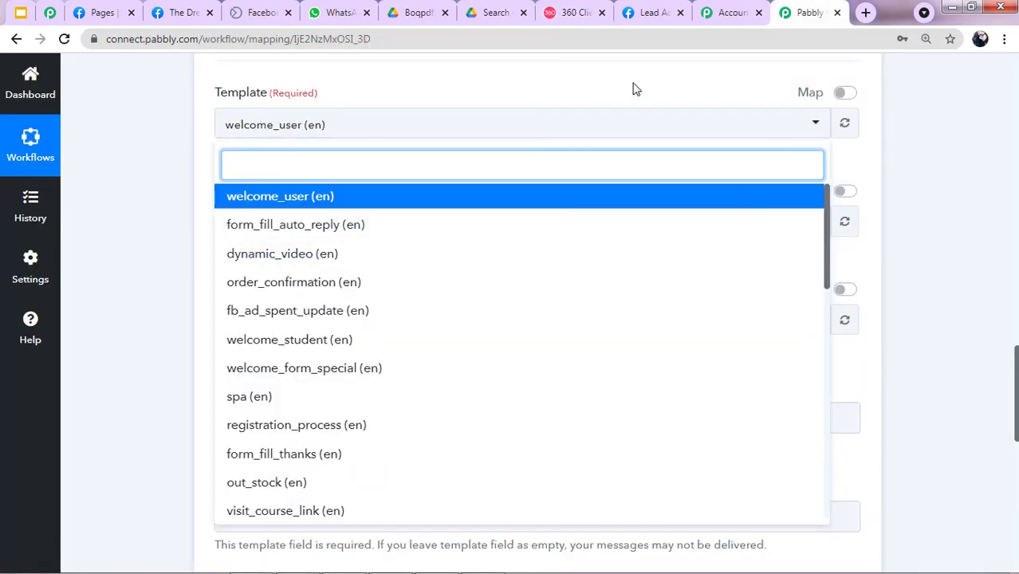
{"action": "scroll", "coordinate": [433, 275], "scroll_direction": "down", "scroll_amount": 4}
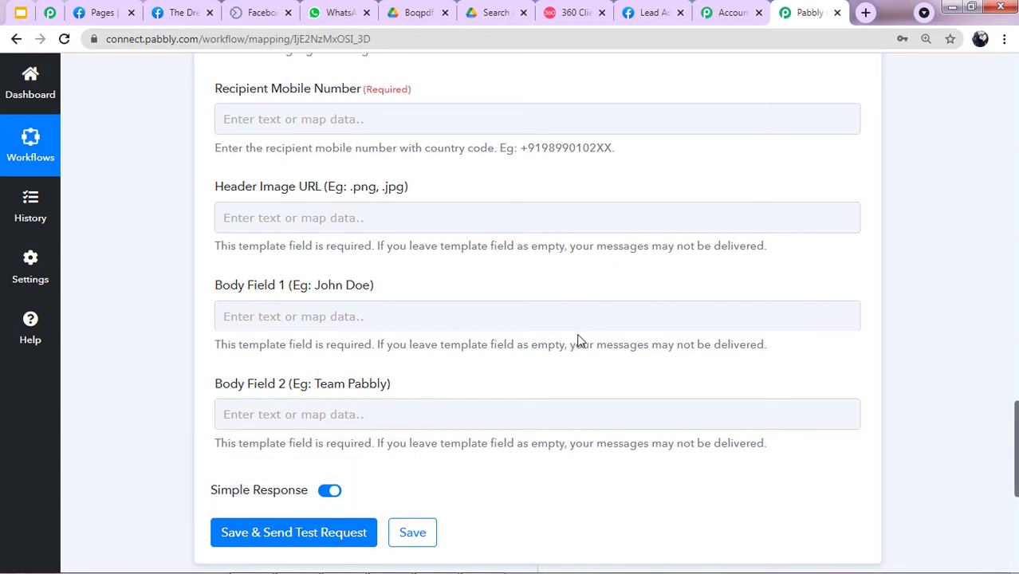
{"action": "left_click", "coordinate": [562, 12]}
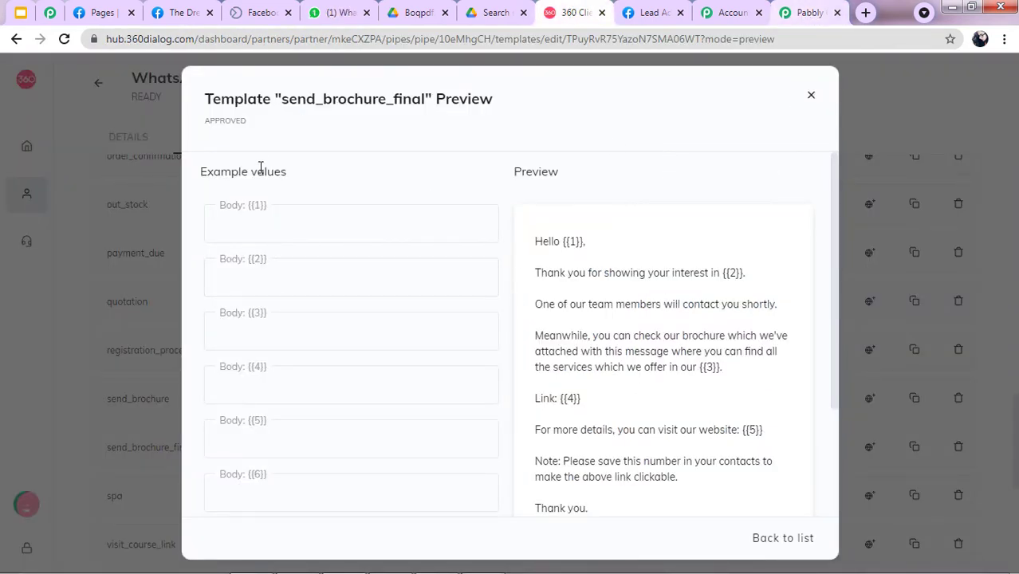
{"action": "left_click", "coordinate": [807, 12]}
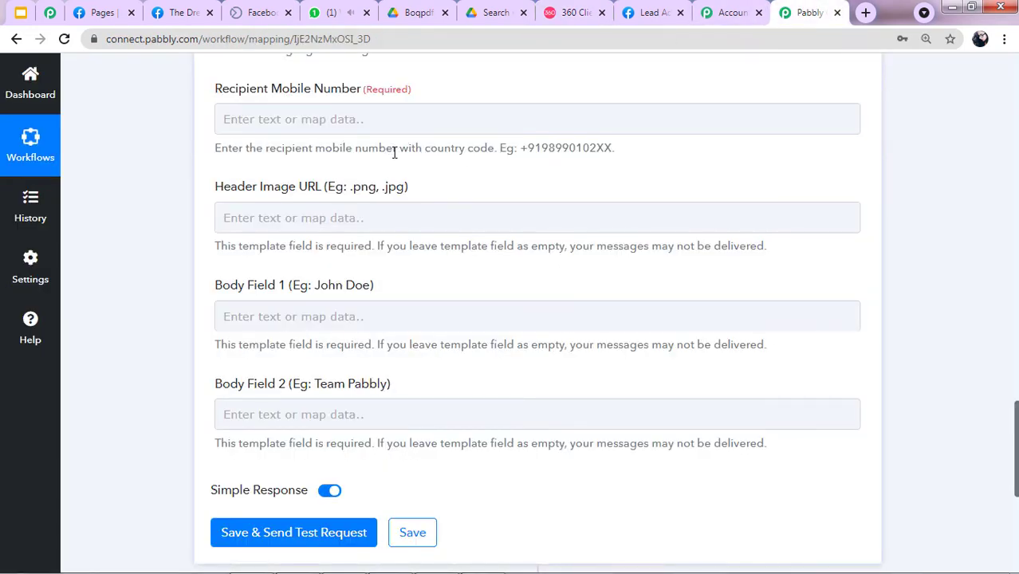
{"action": "scroll", "coordinate": [394, 152], "scroll_direction": "up", "scroll_amount": 2}
{"action": "scroll", "coordinate": [375, 139], "scroll_direction": "up", "scroll_amount": 3}
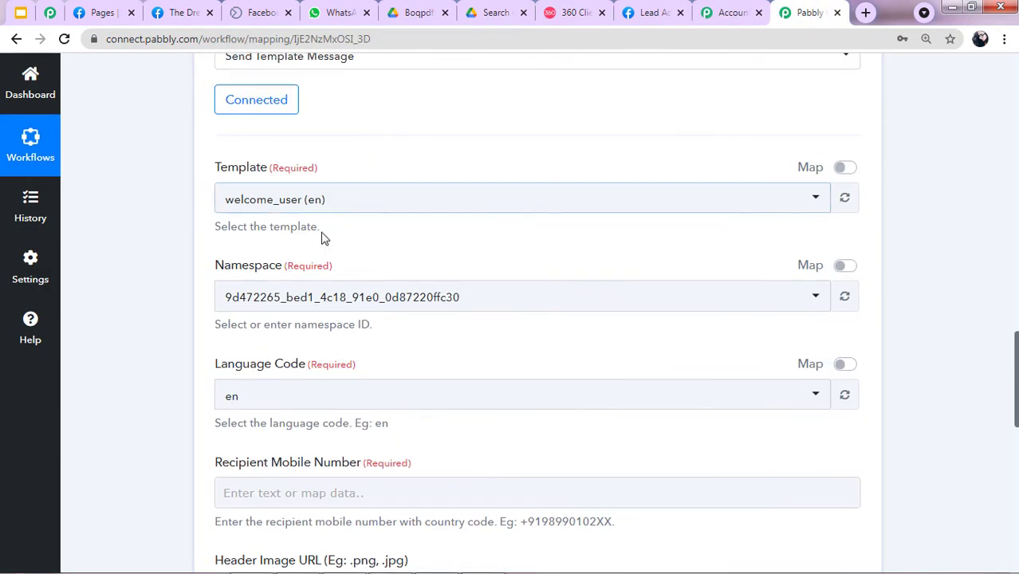
{"action": "left_click", "coordinate": [353, 211]}
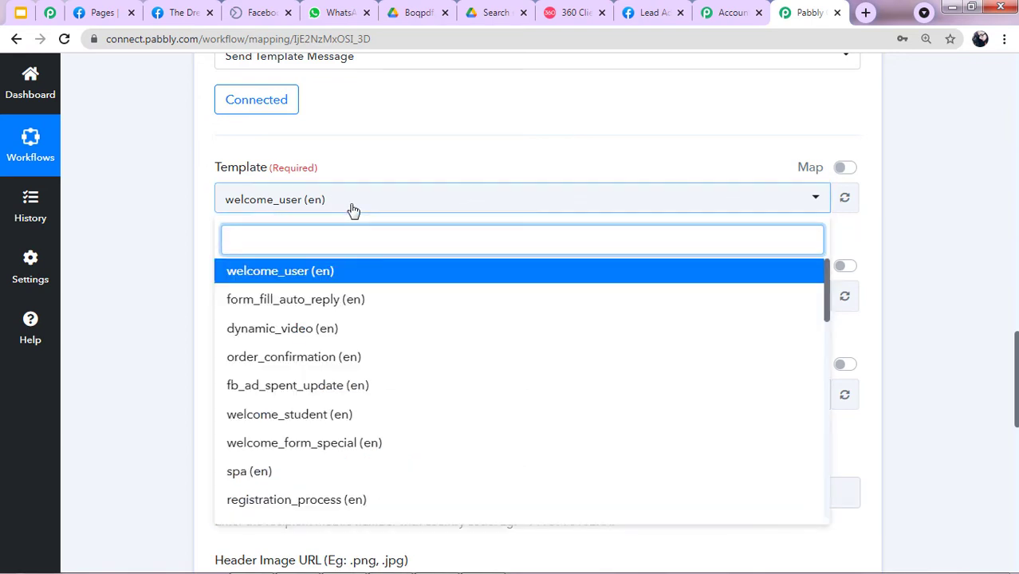
{"action": "type", "text": "sen"}
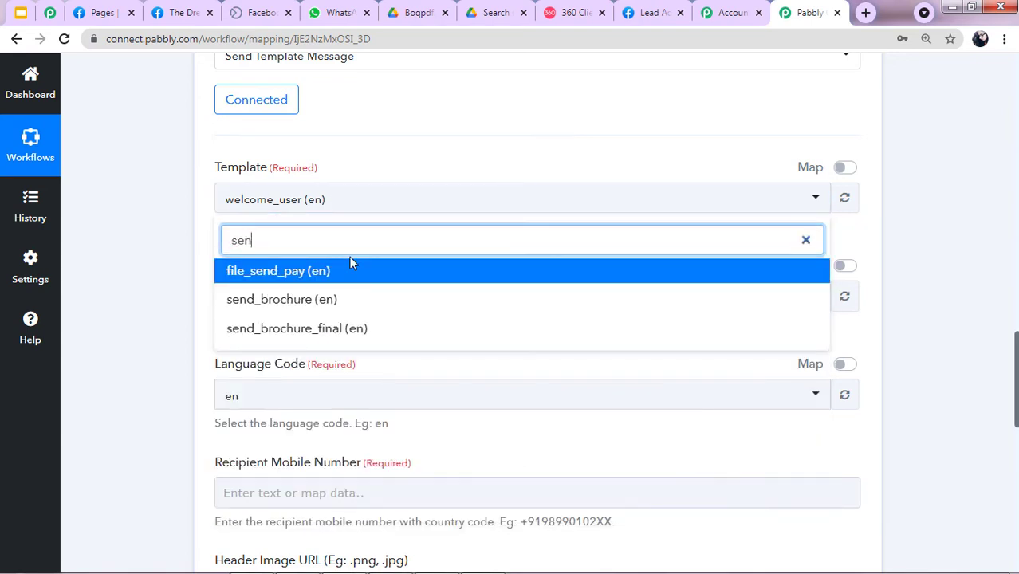
{"action": "left_click", "coordinate": [342, 328]}
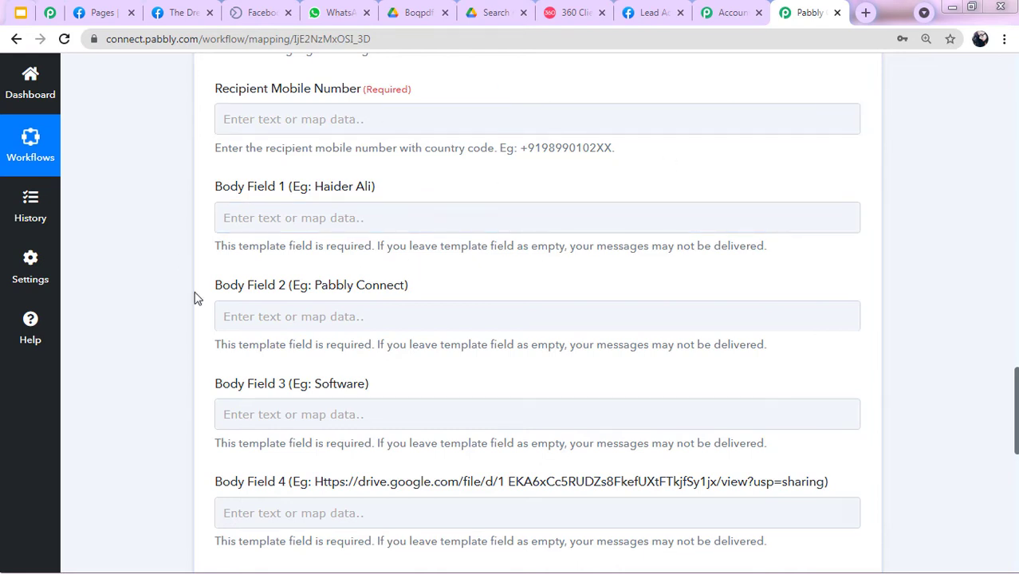
{"action": "scroll", "coordinate": [500, 273], "scroll_direction": "up", "scroll_amount": 10}
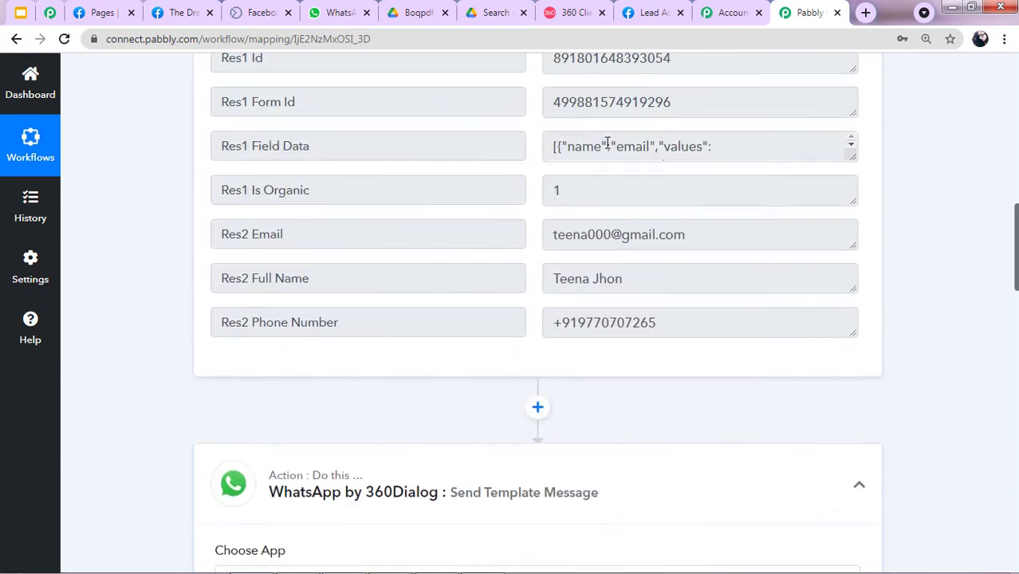
{"action": "scroll", "coordinate": [578, 182], "scroll_direction": "up", "scroll_amount": 10}
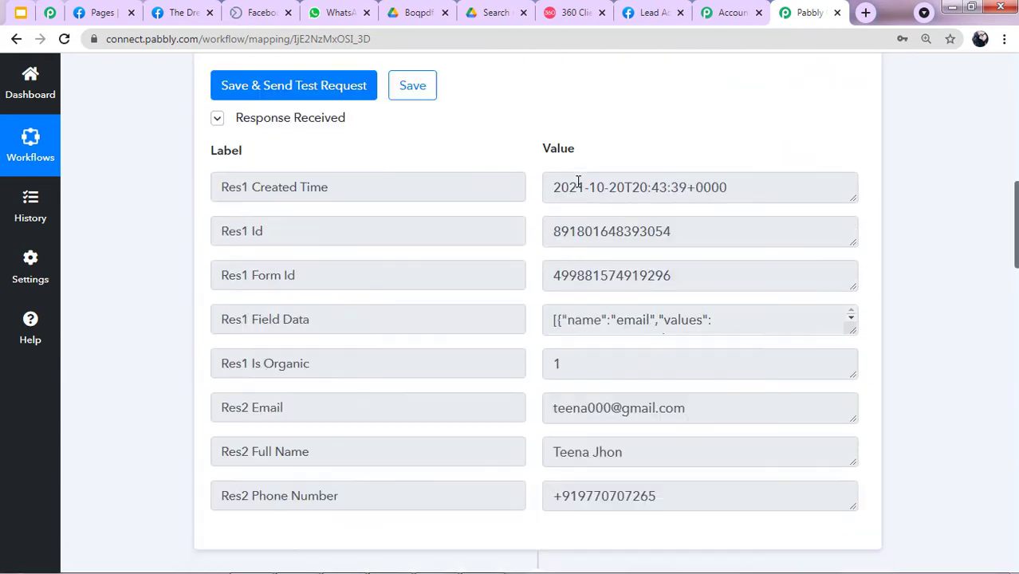
{"action": "scroll", "coordinate": [428, 333], "scroll_direction": "down", "scroll_amount": 15}
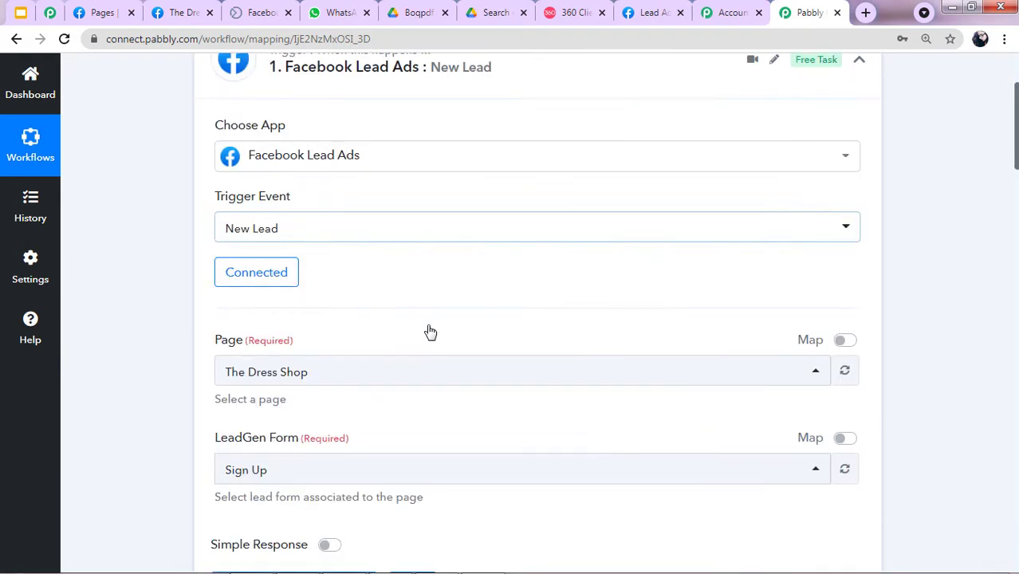
{"action": "scroll", "coordinate": [511, 329], "scroll_direction": "down", "scroll_amount": 6}
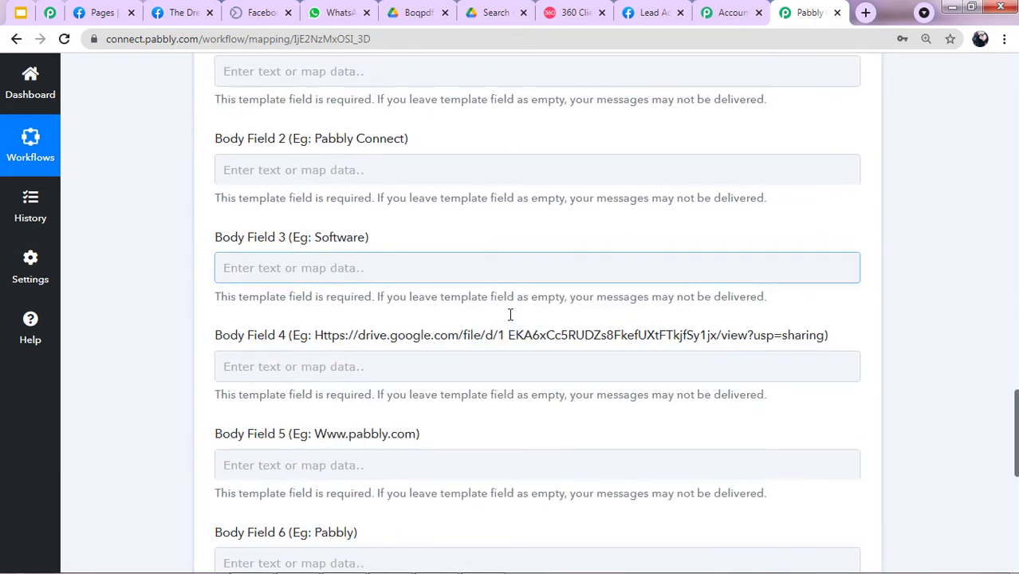
{"action": "left_click", "coordinate": [414, 117]}
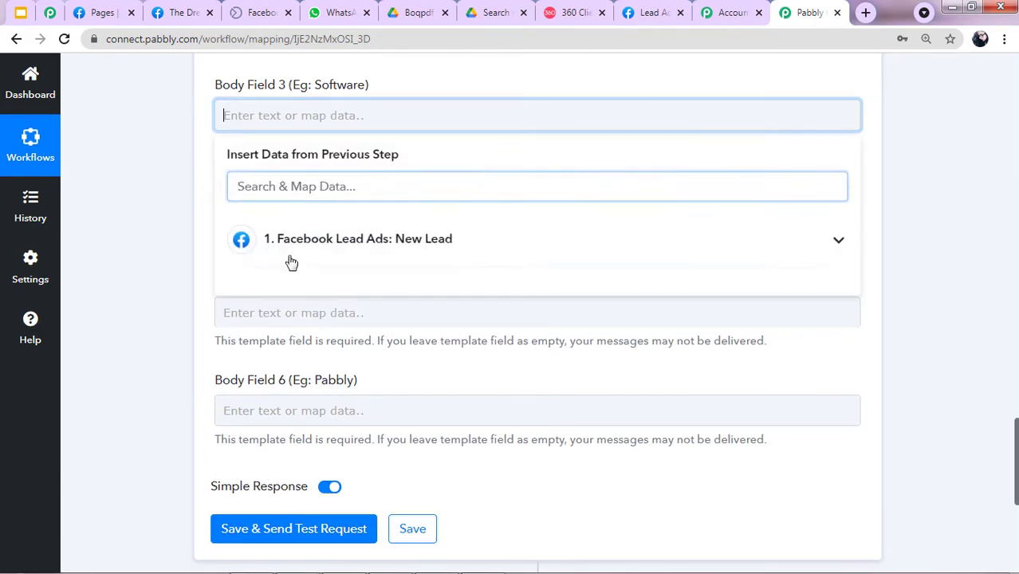
{"action": "left_click", "coordinate": [428, 255]}
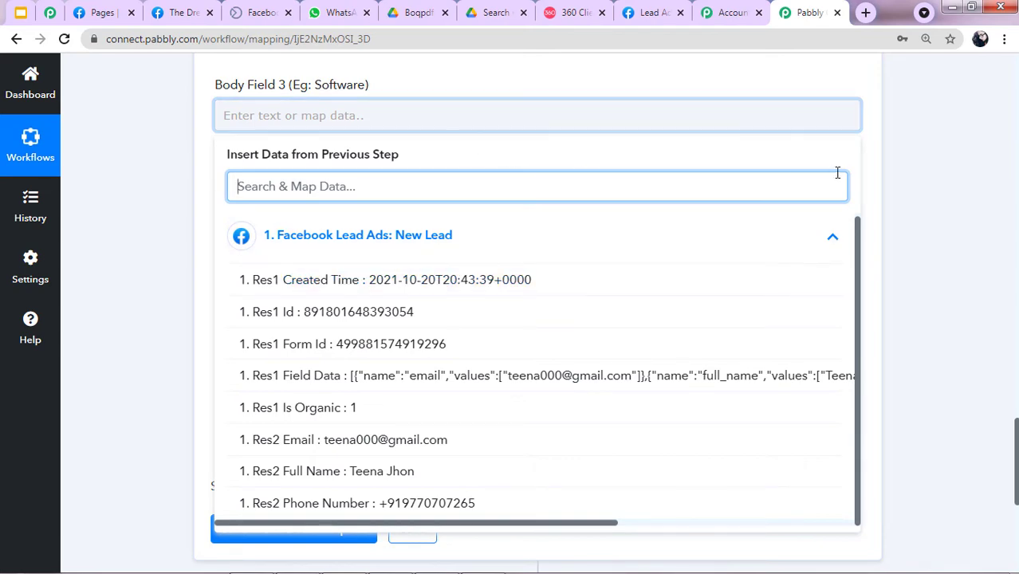
{"action": "scroll", "coordinate": [710, 257], "scroll_direction": "up", "scroll_amount": 2}
{"action": "left_click", "coordinate": [482, 224]}
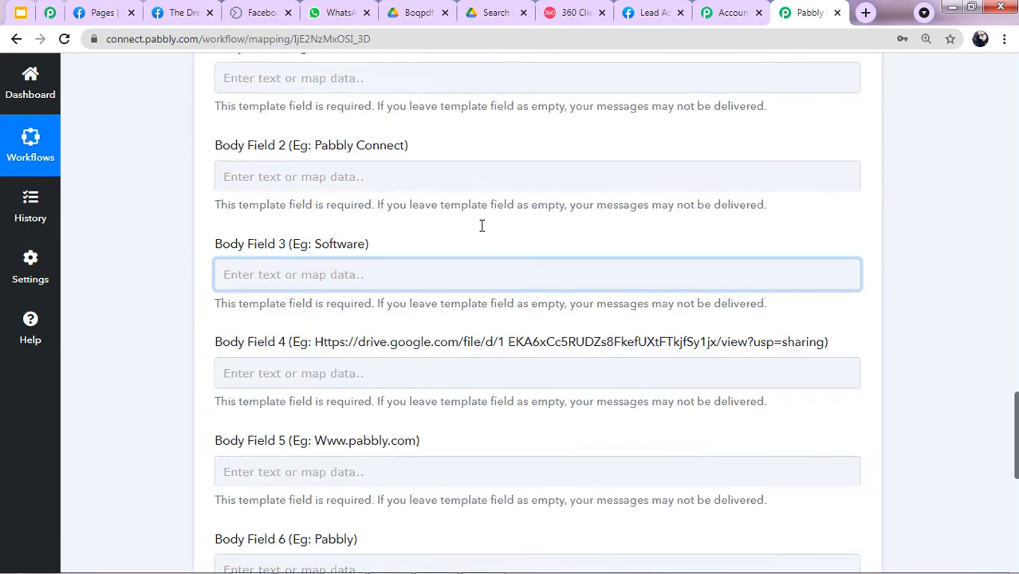
{"action": "scroll", "coordinate": [344, 243], "scroll_direction": "up", "scroll_amount": 2}
{"action": "scroll", "coordinate": [345, 243], "scroll_direction": "up", "scroll_amount": 2}
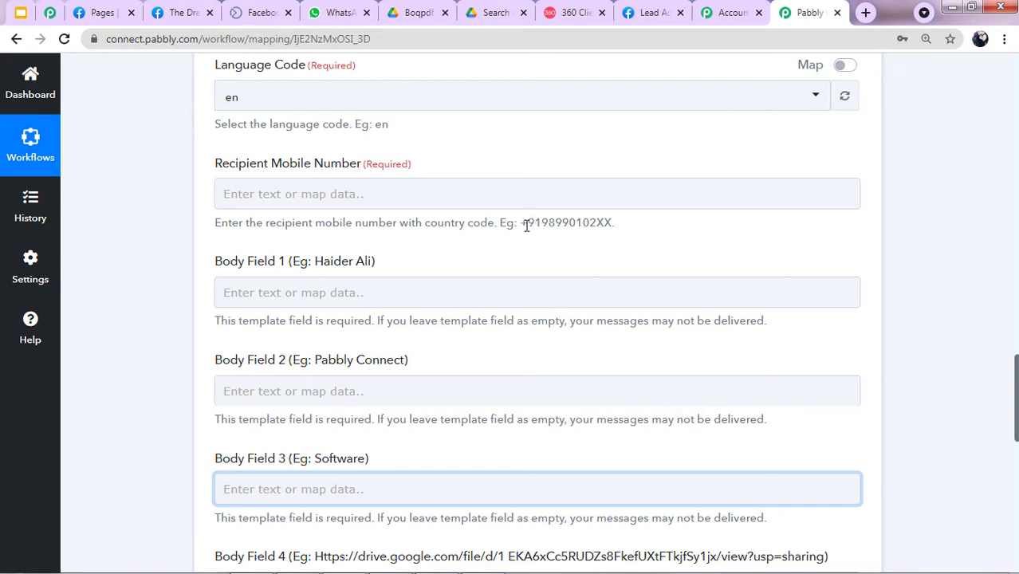
{"action": "left_click_drag", "start_coordinate": [527, 226], "coordinate": [613, 231]}
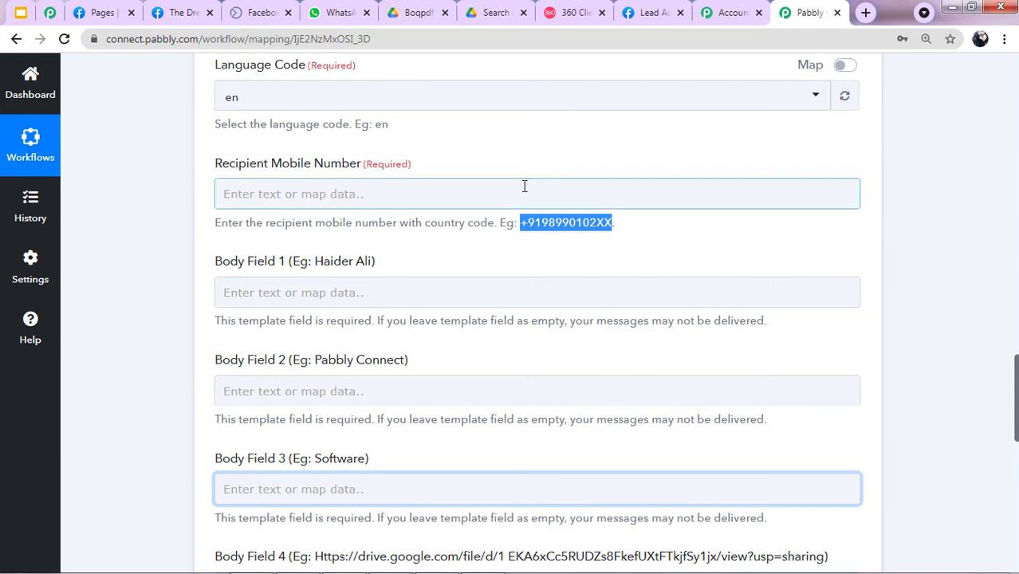
Map the Facebook lead's Res2 Phone Number into Recipient Mobile Number.
{"action": "left_click", "coordinate": [524, 195]}
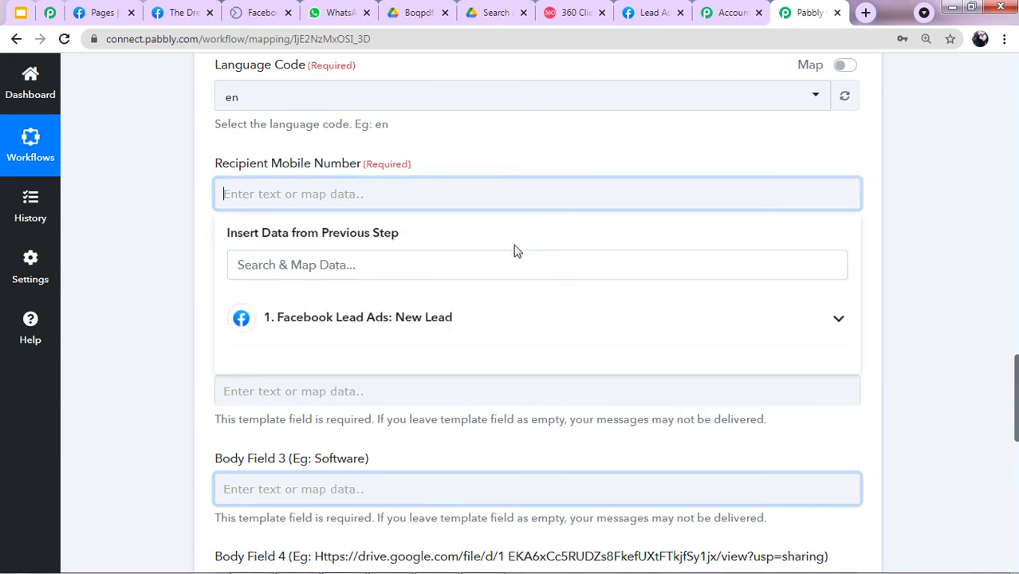
{"action": "left_click", "coordinate": [375, 316]}
{"action": "scroll", "coordinate": [309, 371], "scroll_direction": "down", "scroll_amount": 2}
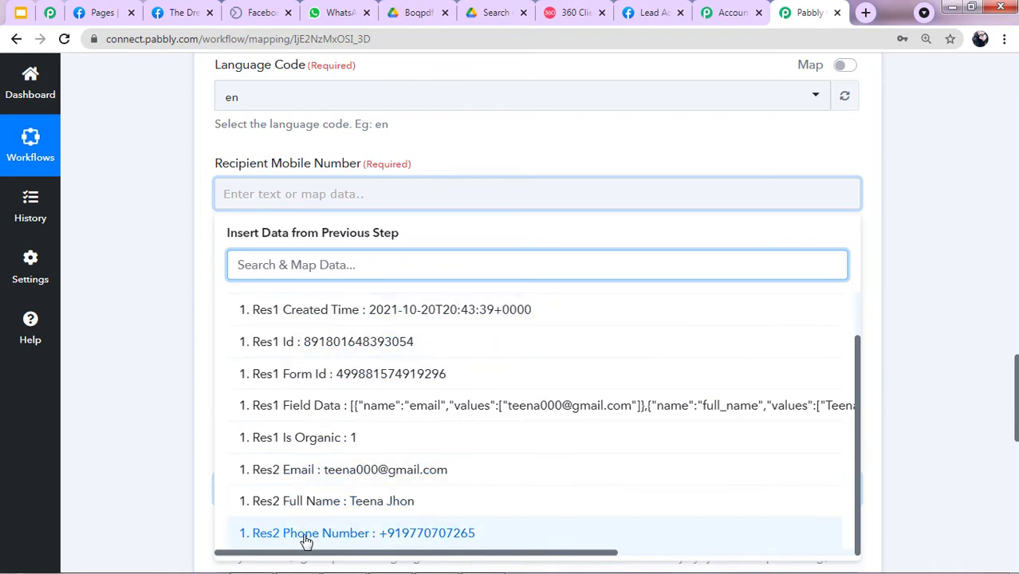
{"action": "left_click", "coordinate": [442, 534]}
{"action": "left_click", "coordinate": [164, 257]}
Map the Facebook lead's Res2 Full Name into Body Field 1.
{"action": "scroll", "coordinate": [690, 183], "scroll_direction": "up", "scroll_amount": 2}
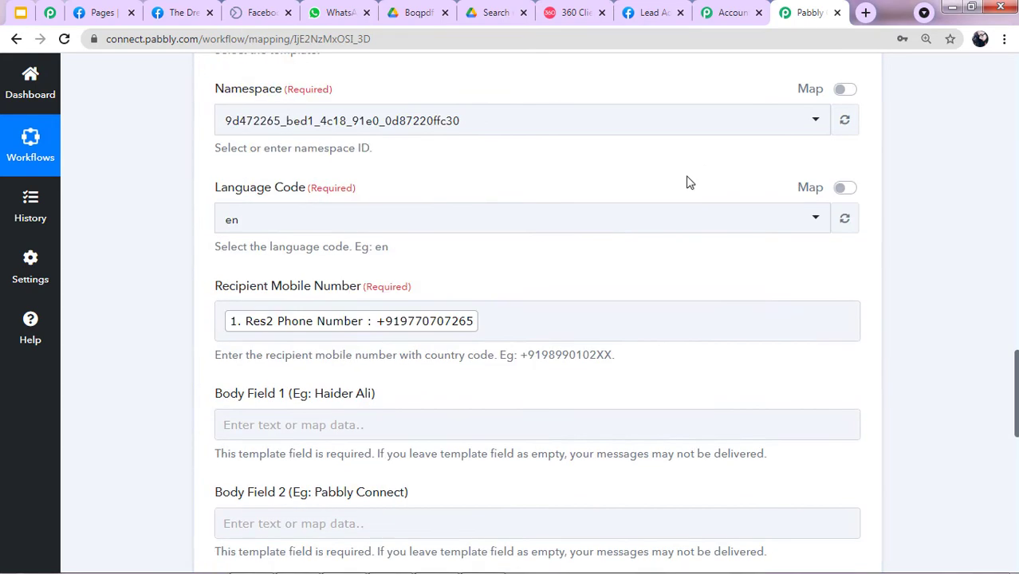
{"action": "scroll", "coordinate": [686, 183], "scroll_direction": "up", "scroll_amount": 8}
{"action": "scroll", "coordinate": [343, 384], "scroll_direction": "down", "scroll_amount": 5}
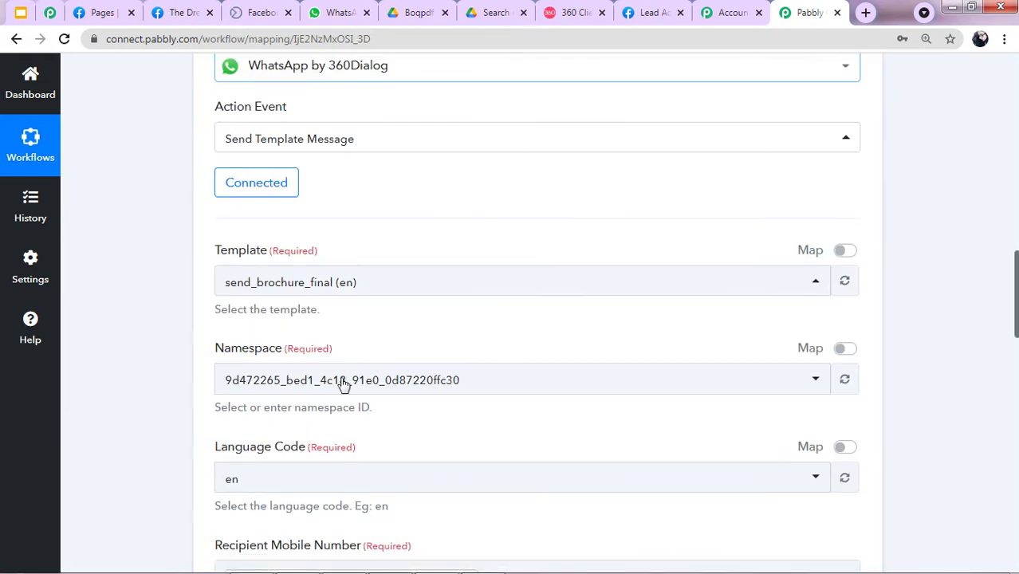
{"action": "scroll", "coordinate": [343, 384], "scroll_direction": "down", "scroll_amount": 2}
{"action": "scroll", "coordinate": [326, 289], "scroll_direction": "down", "scroll_amount": 2}
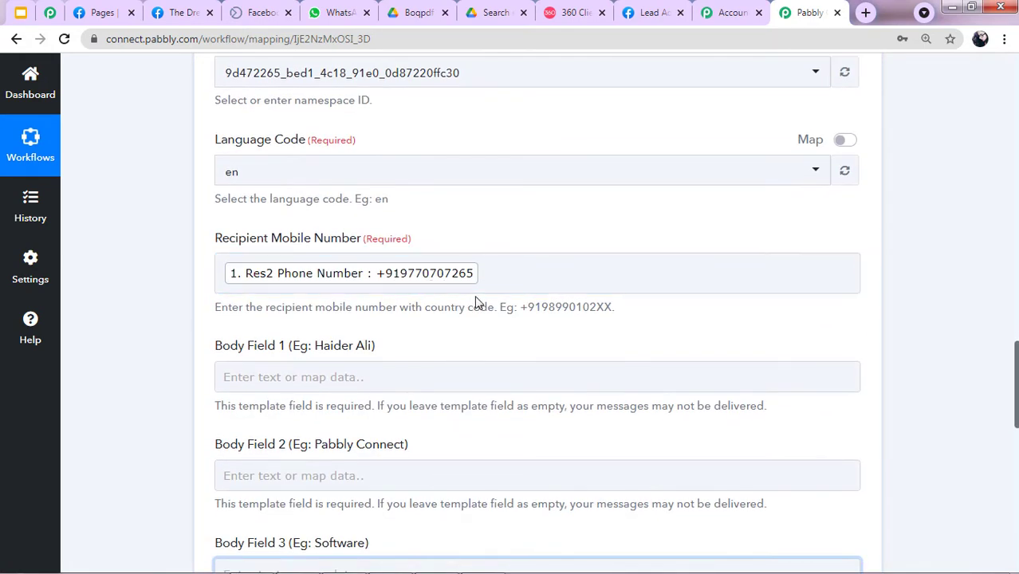
{"action": "scroll", "coordinate": [477, 303], "scroll_direction": "down", "scroll_amount": 2}
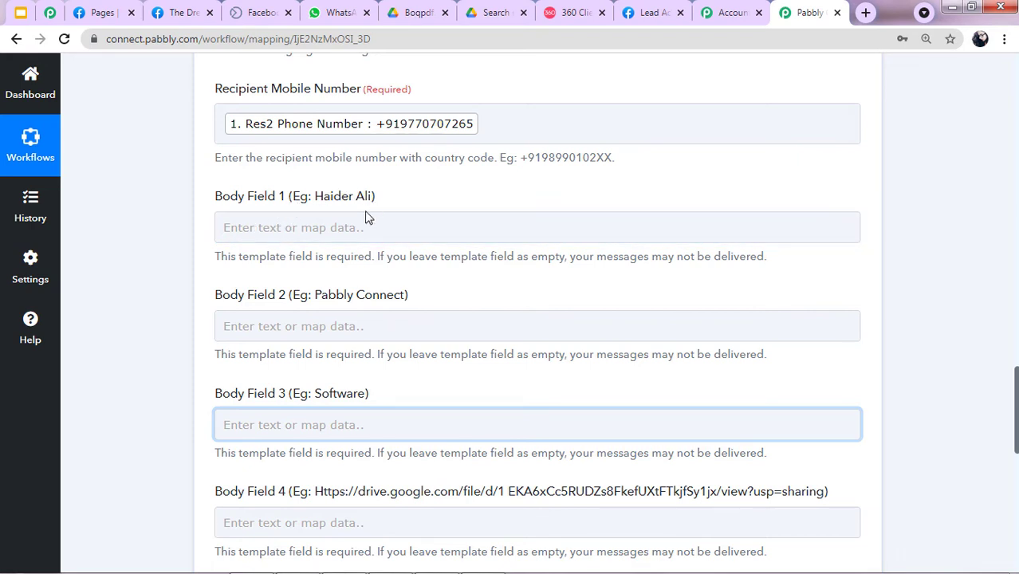
{"action": "left_click", "coordinate": [394, 230]}
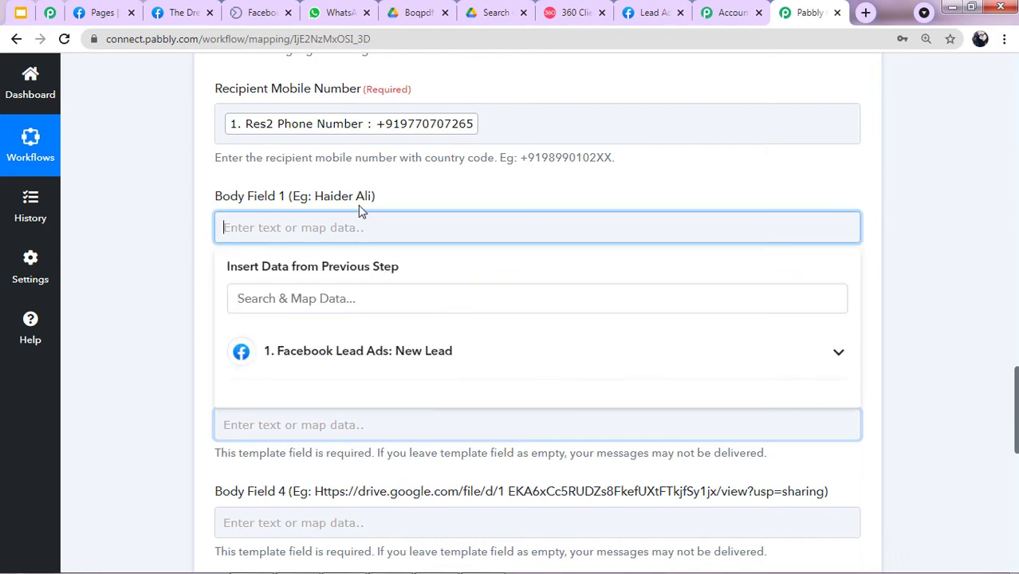
{"action": "left_click", "coordinate": [349, 379]}
{"action": "scroll", "coordinate": [355, 371], "scroll_direction": "down", "scroll_amount": 2}
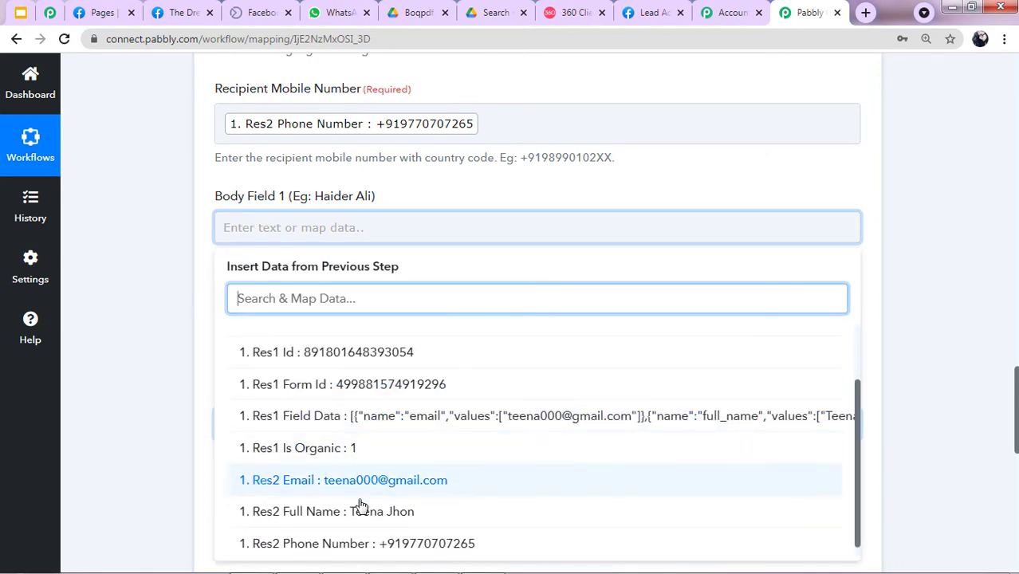
{"action": "left_click", "coordinate": [335, 515]}
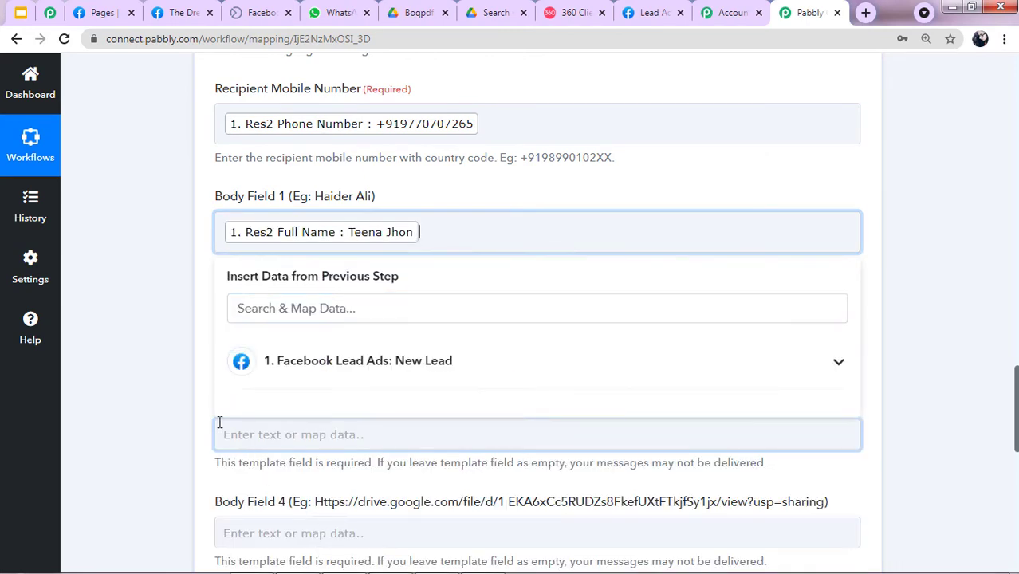
{"action": "left_click", "coordinate": [175, 327]}
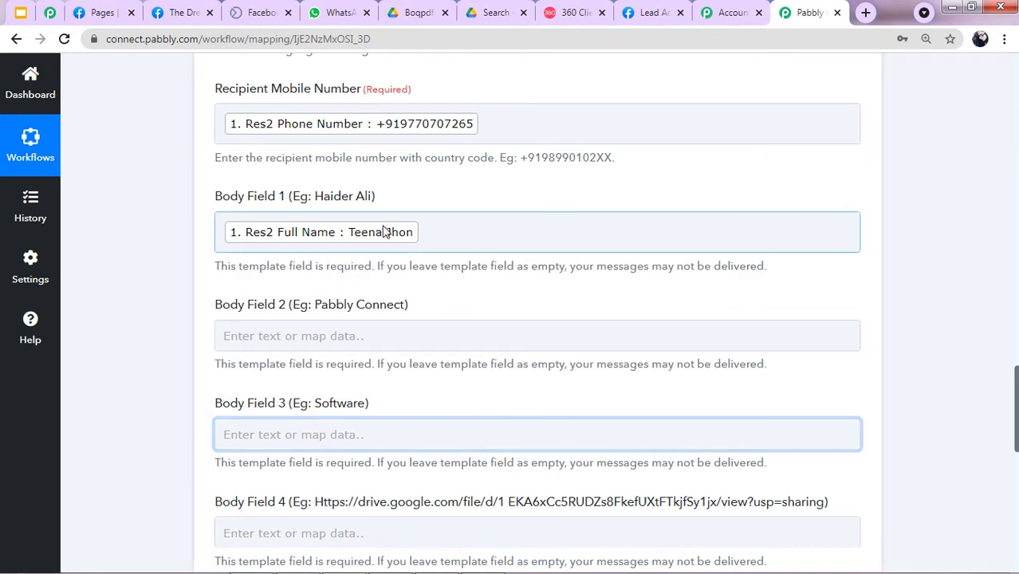
Enter 'ABC Garments' in Body Field 2.
{"action": "scroll", "coordinate": [343, 223], "scroll_direction": "down", "scroll_amount": 1}
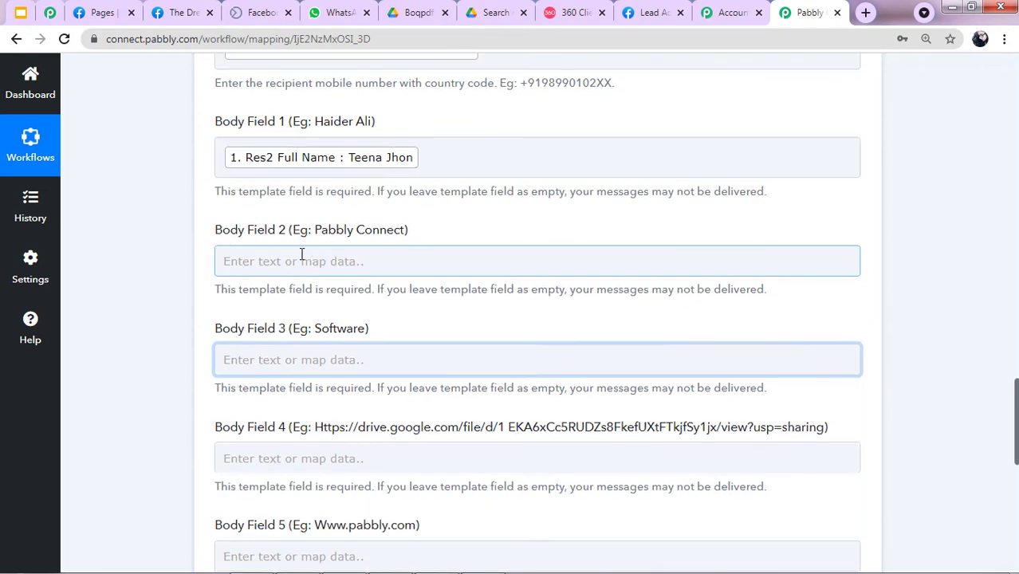
{"action": "left_click", "coordinate": [399, 262]}
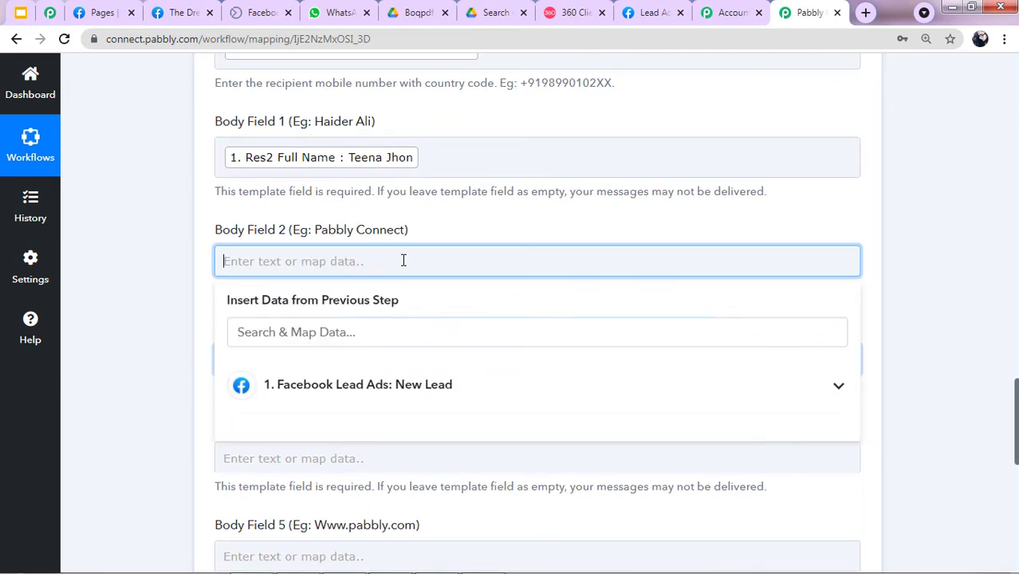
{"action": "type", "text": "ABC Garments"}
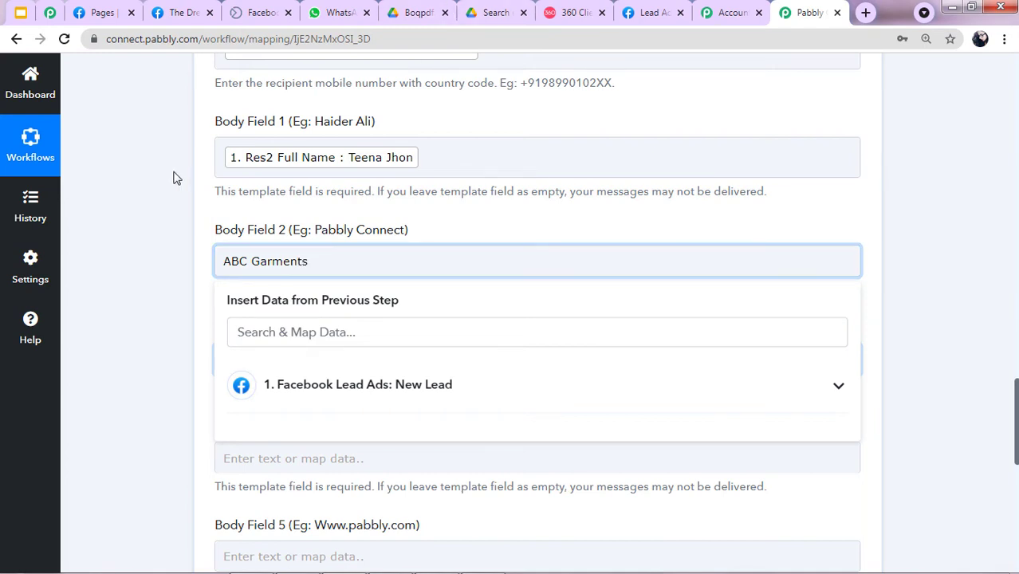
{"action": "key", "text": "Tab"}
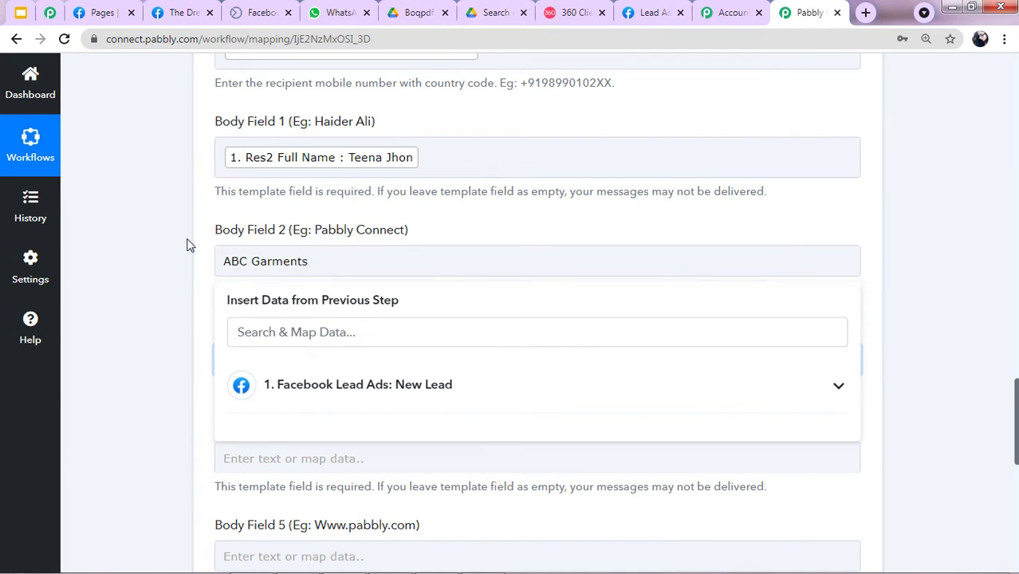
After checking the brochure template's preview text in 360Dialog, enter 'store' in Body Field 3.
{"action": "left_click", "coordinate": [573, 12]}
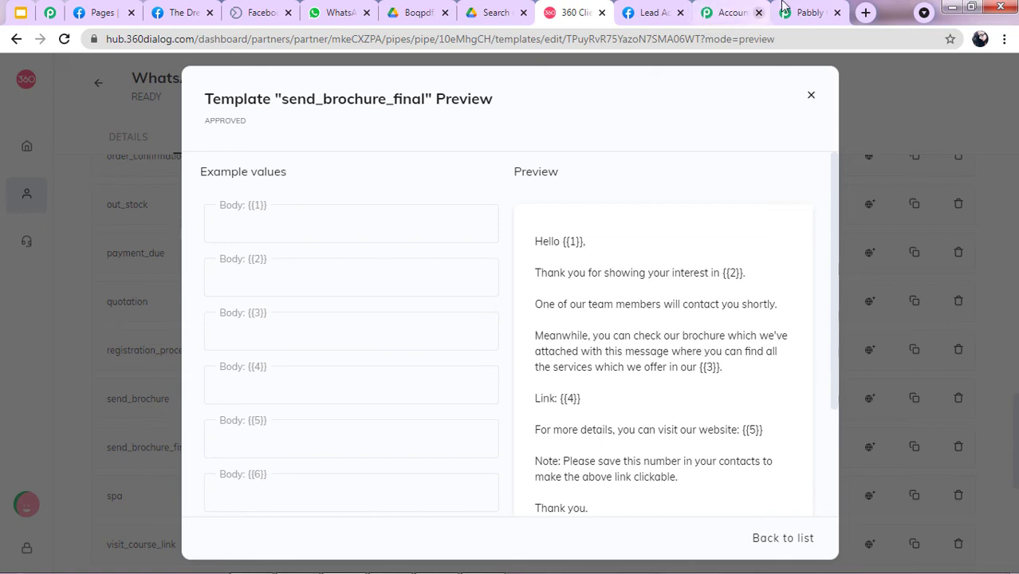
{"action": "left_click", "coordinate": [807, 12]}
{"action": "scroll", "coordinate": [261, 336], "scroll_direction": "down", "scroll_amount": 1}
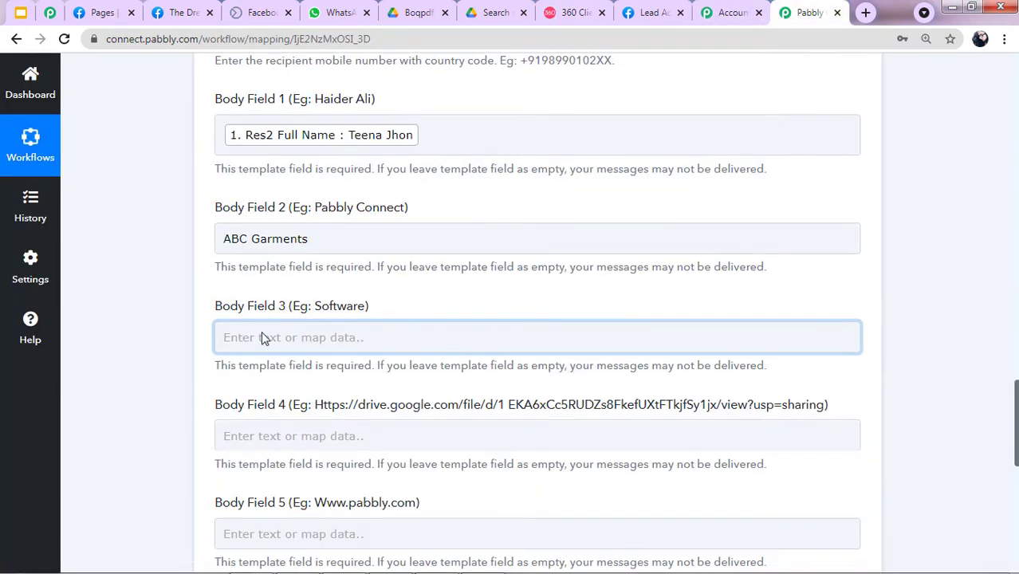
{"action": "left_click", "coordinate": [312, 295]}
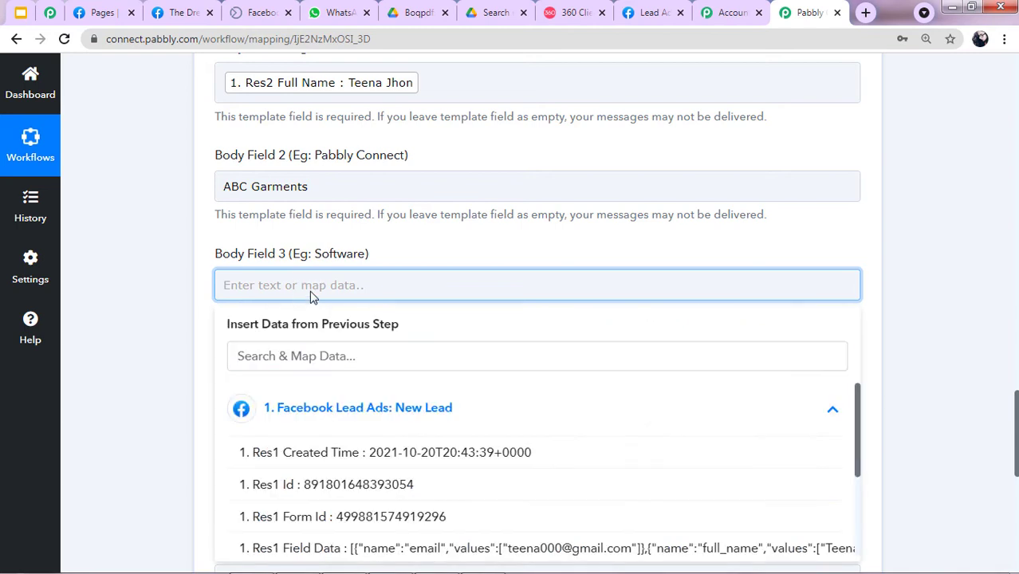
{"action": "type", "text": "store"}
{"action": "left_click", "coordinate": [114, 367]}
{"action": "scroll", "coordinate": [209, 295], "scroll_direction": "down", "scroll_amount": 2}
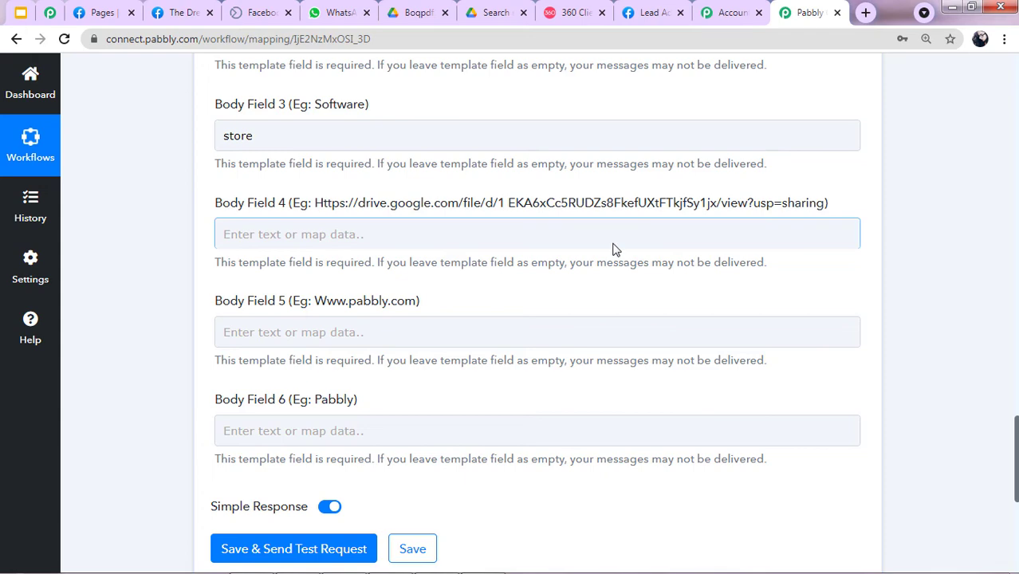
{"action": "left_click", "coordinate": [489, 10]}
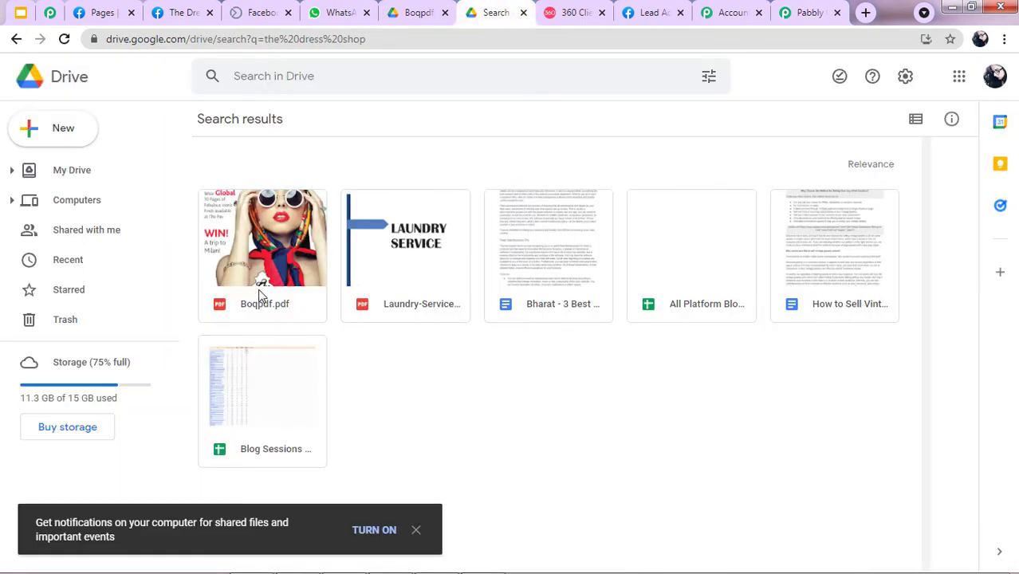
Copy the anyone-with-the-link share link for Boqpdf.pdf from Google Drive.
{"action": "right_click", "coordinate": [274, 246]}
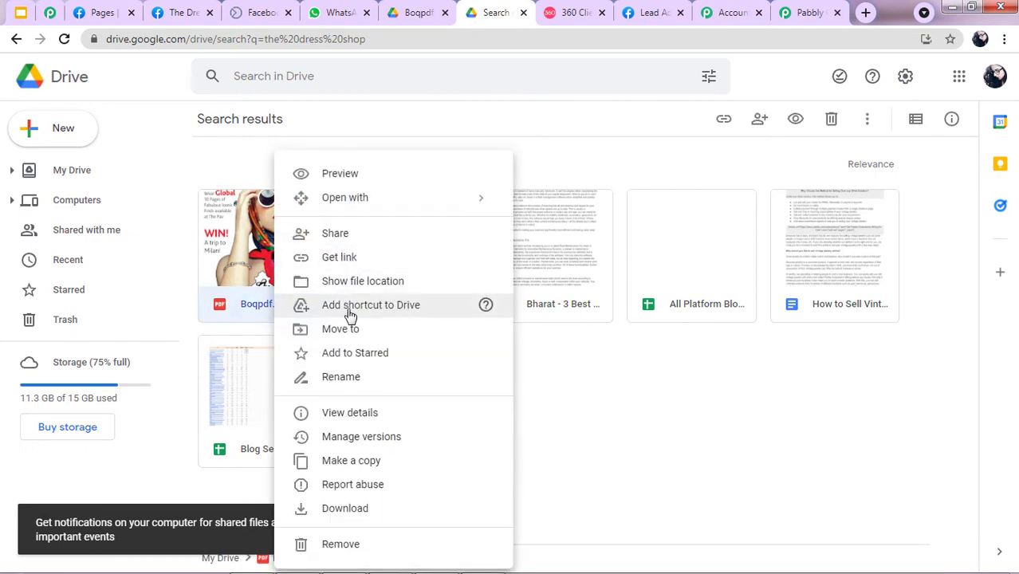
{"action": "left_click", "coordinate": [354, 257]}
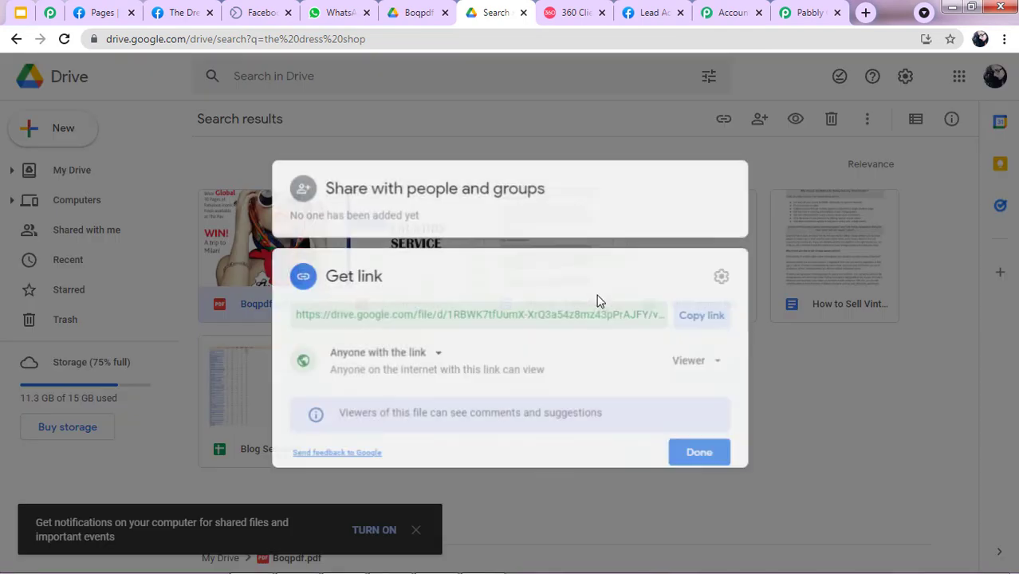
{"action": "left_click", "coordinate": [717, 317]}
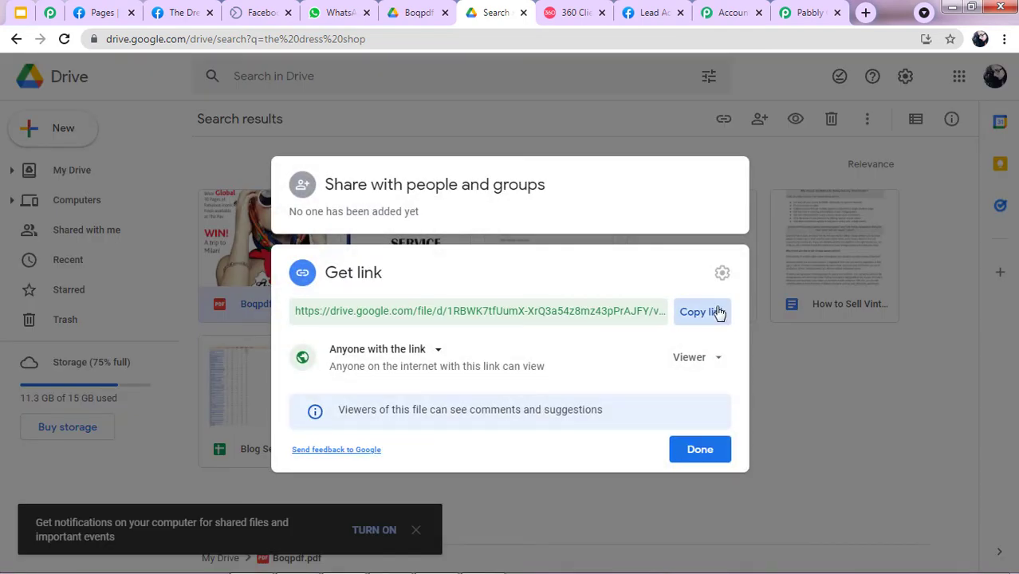
{"action": "left_click", "coordinate": [808, 12]}
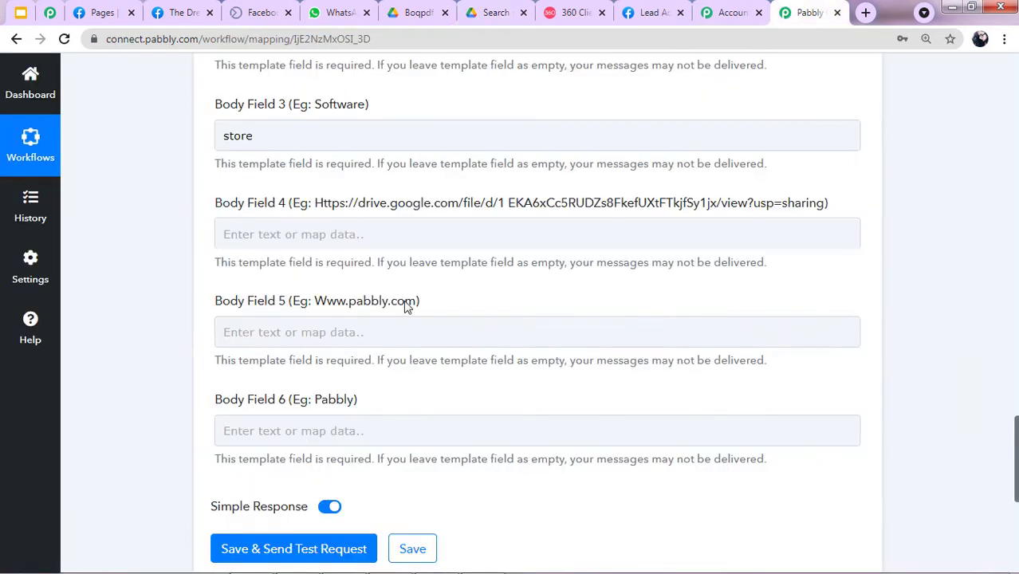
{"action": "left_click", "coordinate": [407, 241]}
{"action": "key", "text": "ctrl+v"}
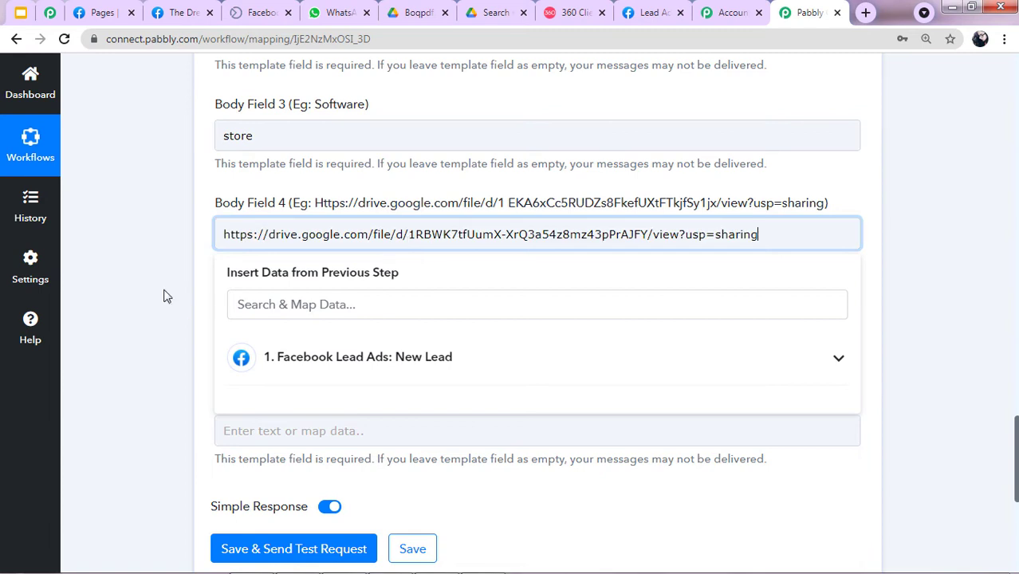
{"action": "left_click", "coordinate": [179, 297]}
{"action": "scroll", "coordinate": [239, 291], "scroll_direction": "down", "scroll_amount": 1}
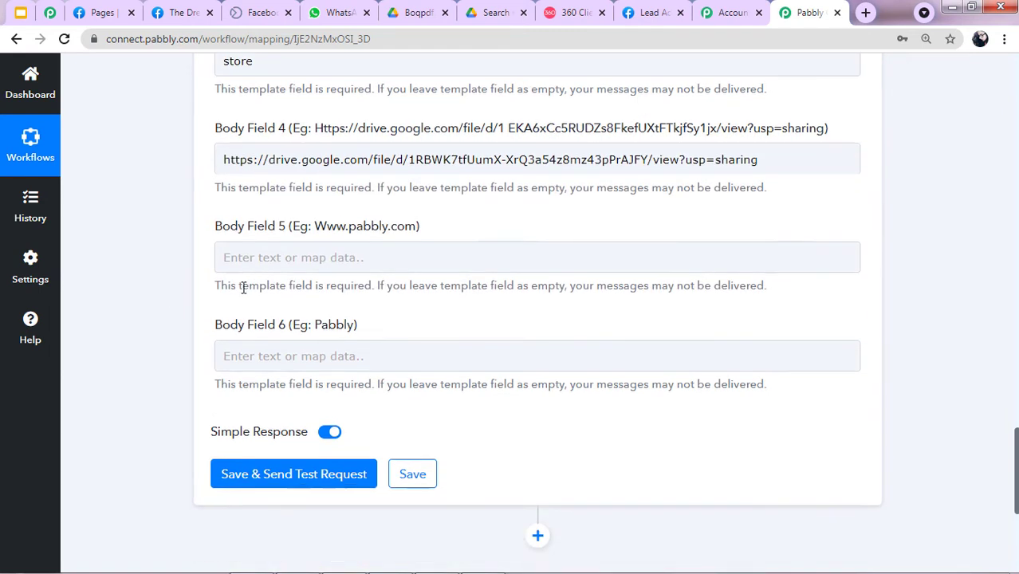
{"action": "left_click", "coordinate": [288, 264]}
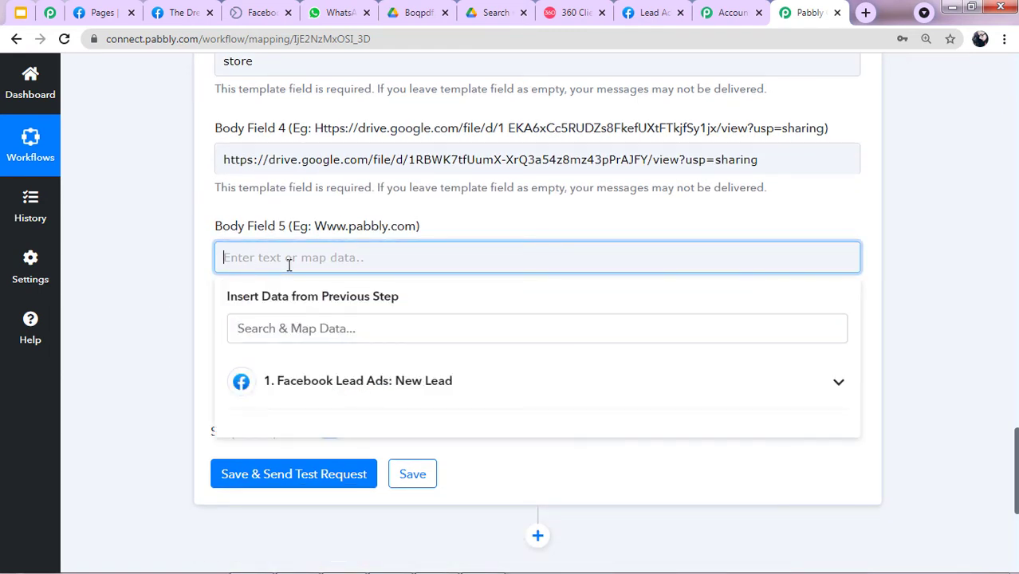
{"action": "type", "text": "www.abcgarments.com"}
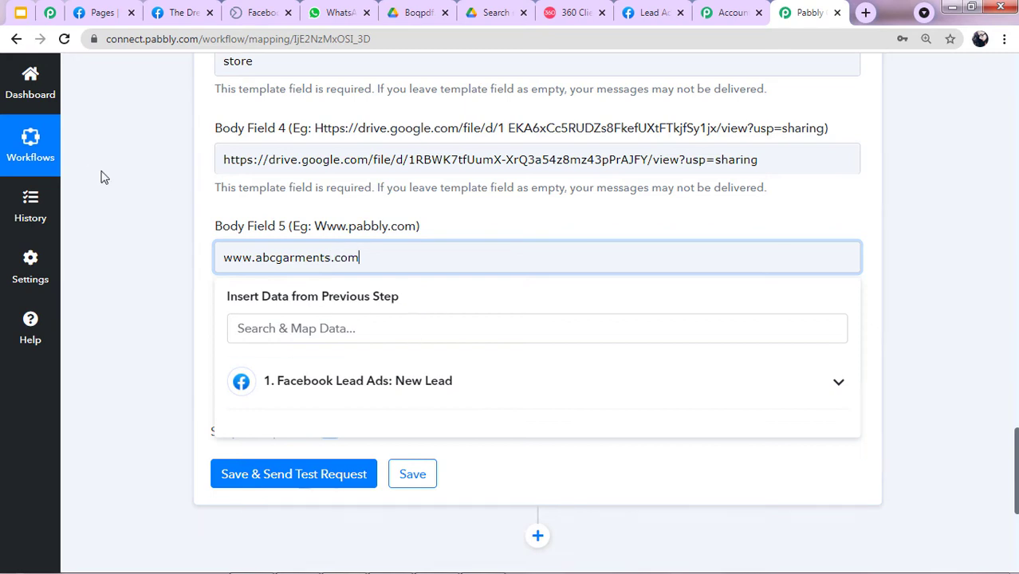
{"action": "left_click", "coordinate": [100, 177]}
{"action": "scroll", "coordinate": [271, 320], "scroll_direction": "down", "scroll_amount": 1}
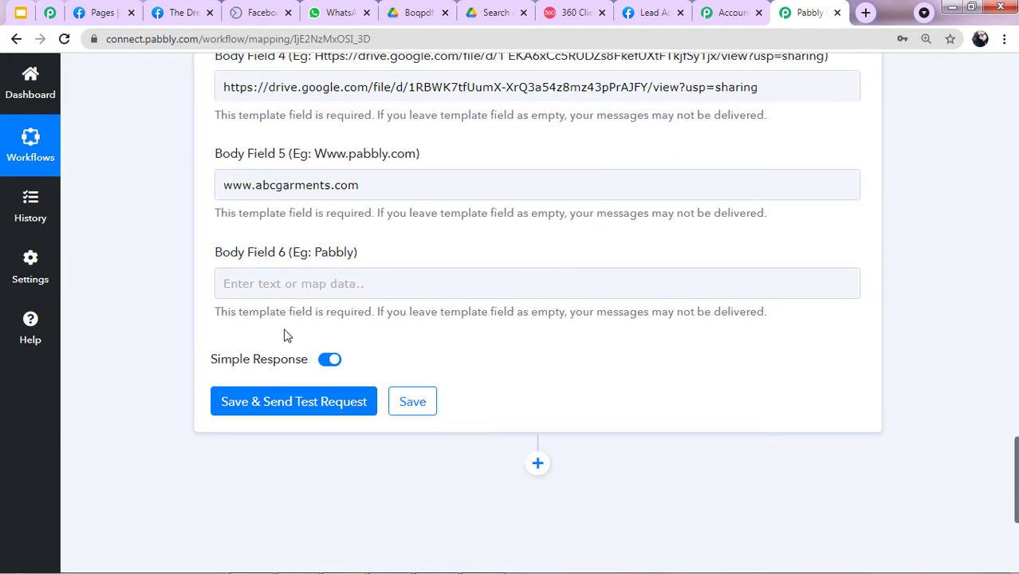
{"action": "left_click", "coordinate": [265, 278]}
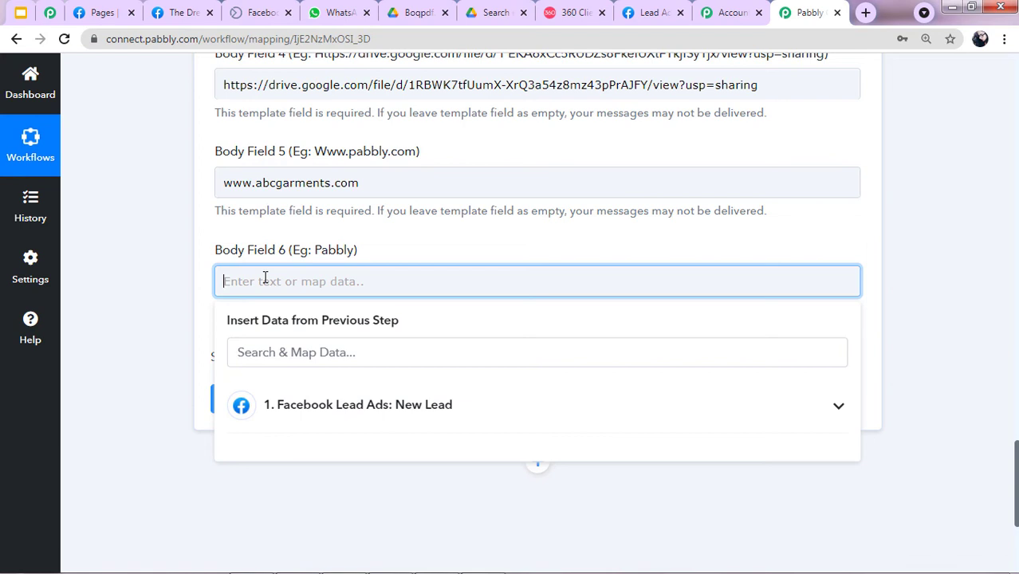
{"action": "type", "text": "ABC Garments"}
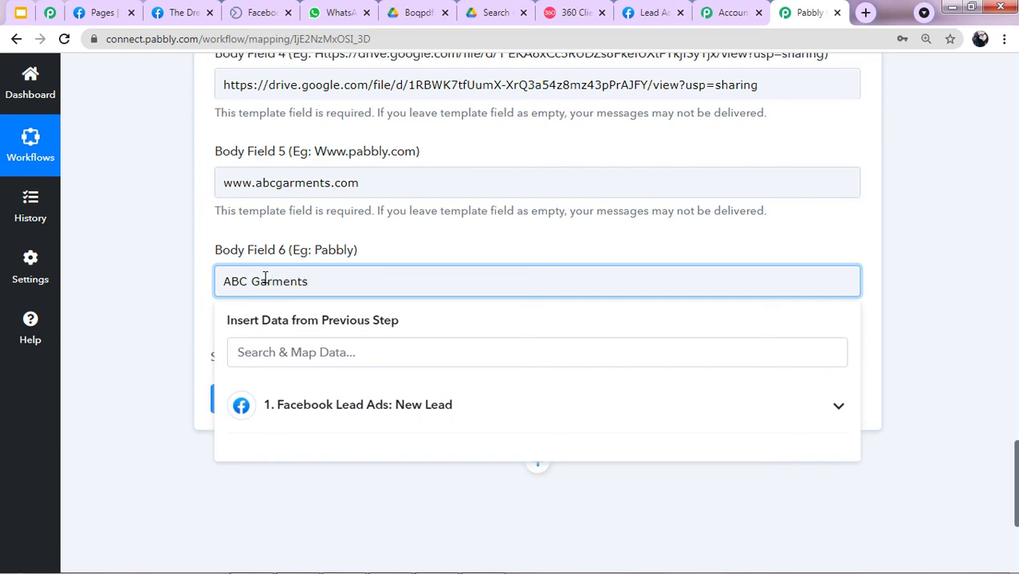
{"action": "scroll", "coordinate": [387, 266], "scroll_direction": "up", "scroll_amount": 3}
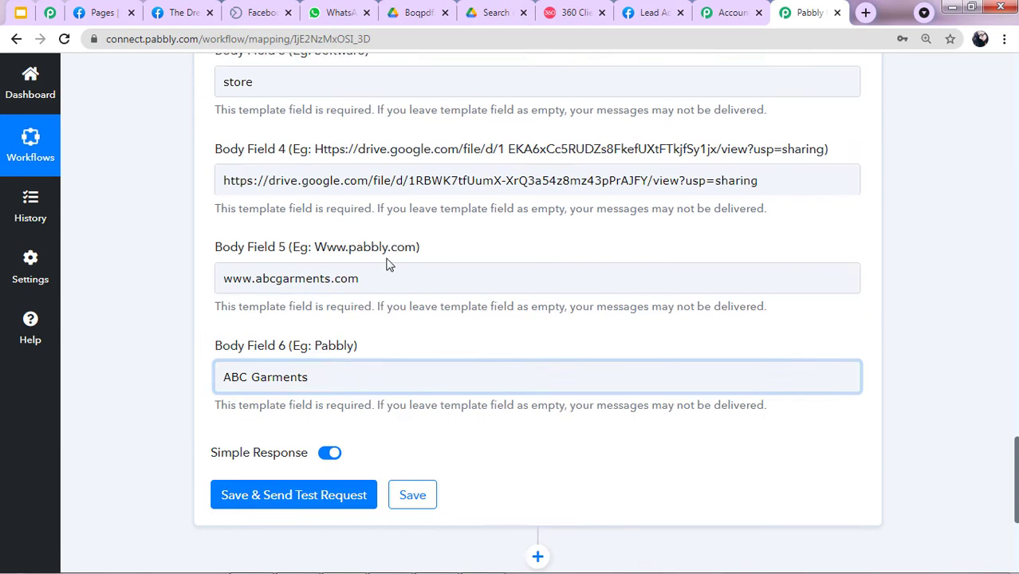
Close the send_brochure_final preview in 360Dialog, then open and discard a New template form.
{"action": "left_click", "coordinate": [573, 12]}
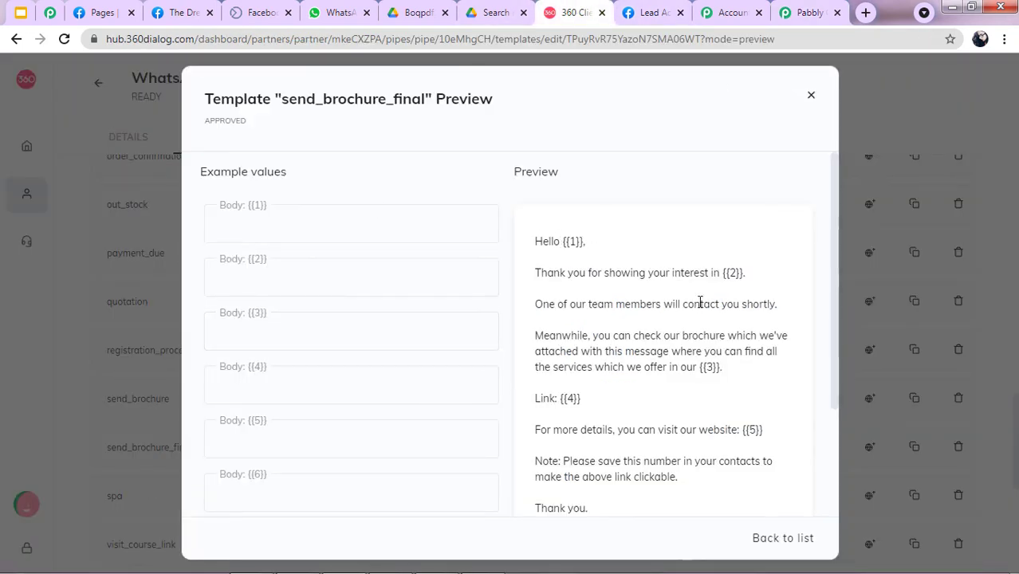
{"action": "left_click", "coordinate": [808, 97]}
{"action": "scroll", "coordinate": [641, 268], "scroll_direction": "up", "scroll_amount": 9}
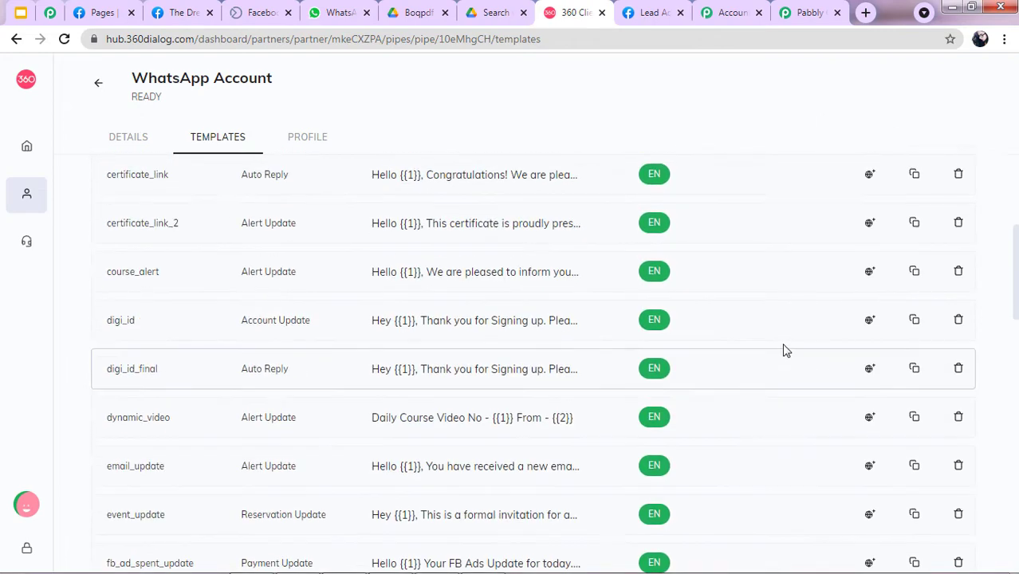
{"action": "scroll", "coordinate": [702, 302], "scroll_direction": "up", "scroll_amount": 4}
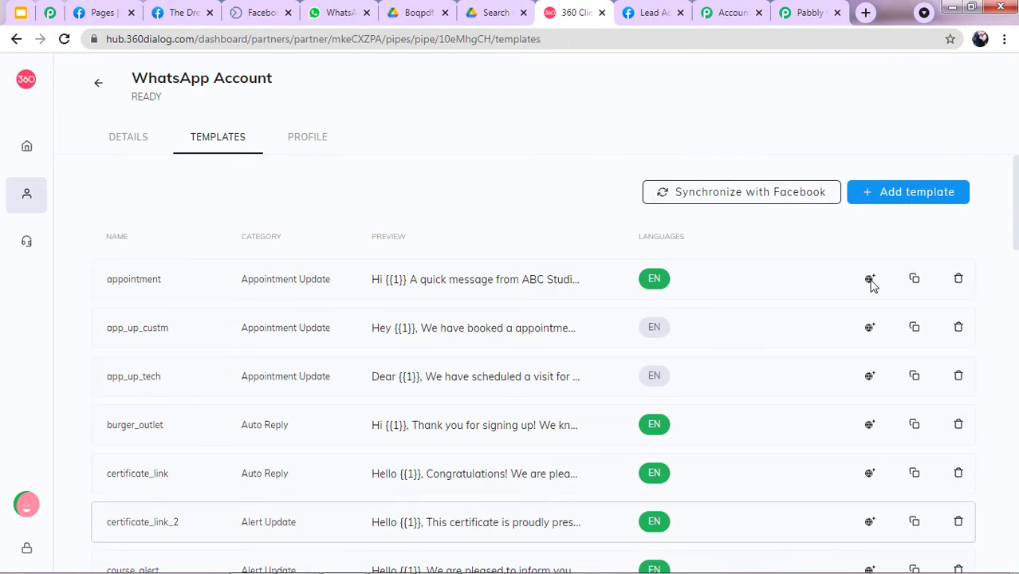
{"action": "left_click", "coordinate": [871, 193]}
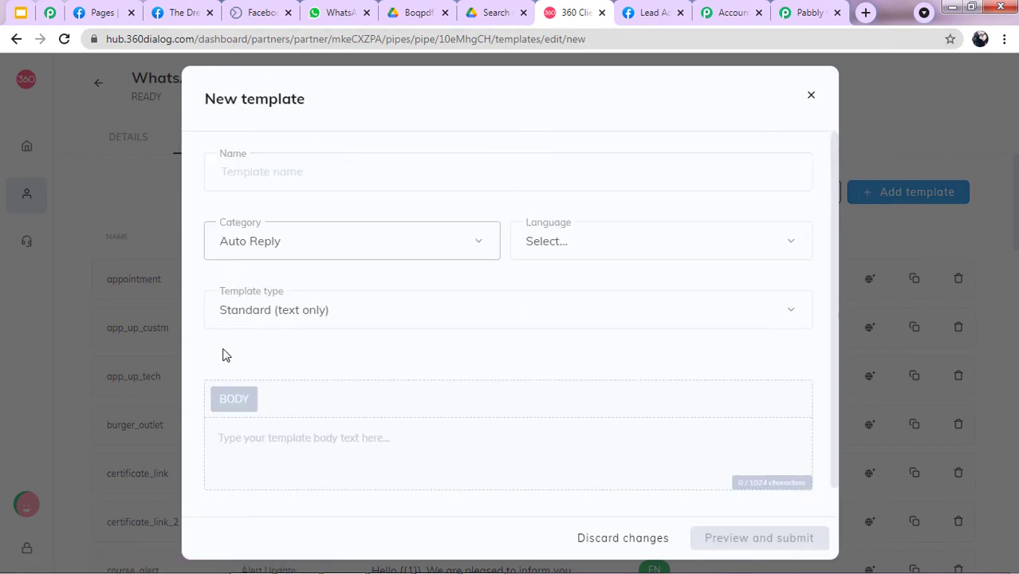
{"action": "scroll", "coordinate": [359, 319], "scroll_direction": "down", "scroll_amount": 1}
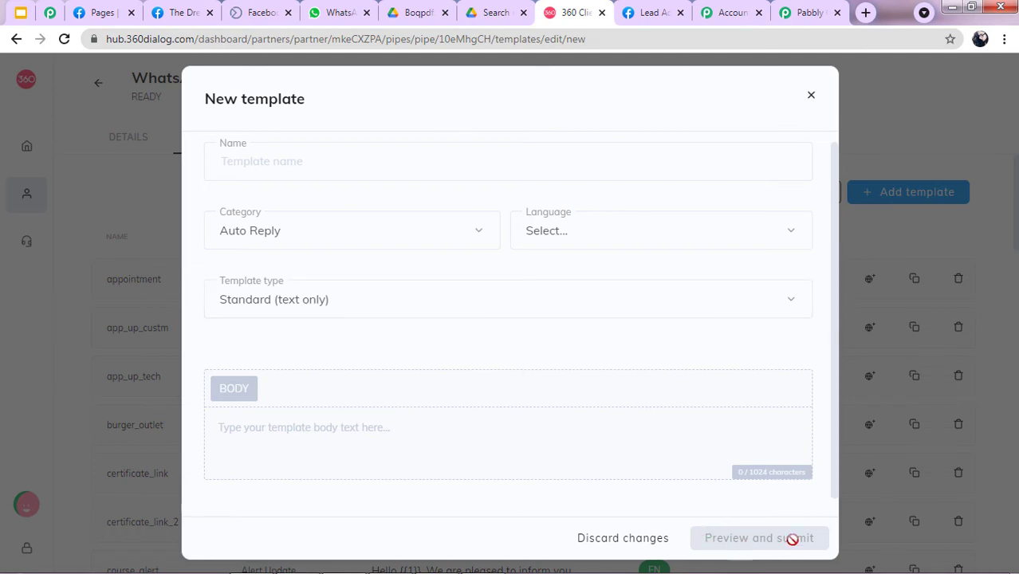
{"action": "left_click", "coordinate": [812, 96]}
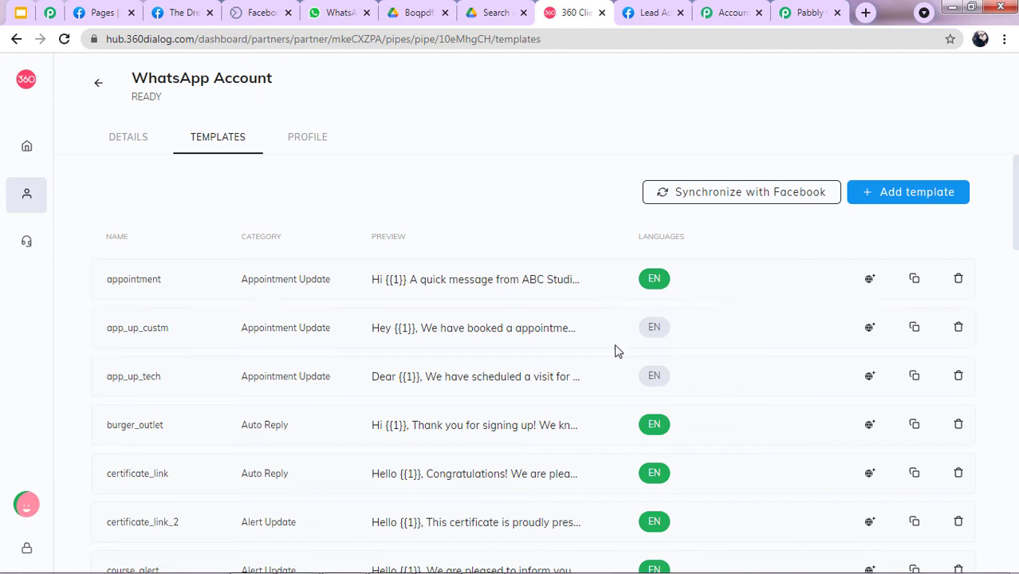
{"action": "scroll", "coordinate": [621, 313], "scroll_direction": "down", "scroll_amount": 3}
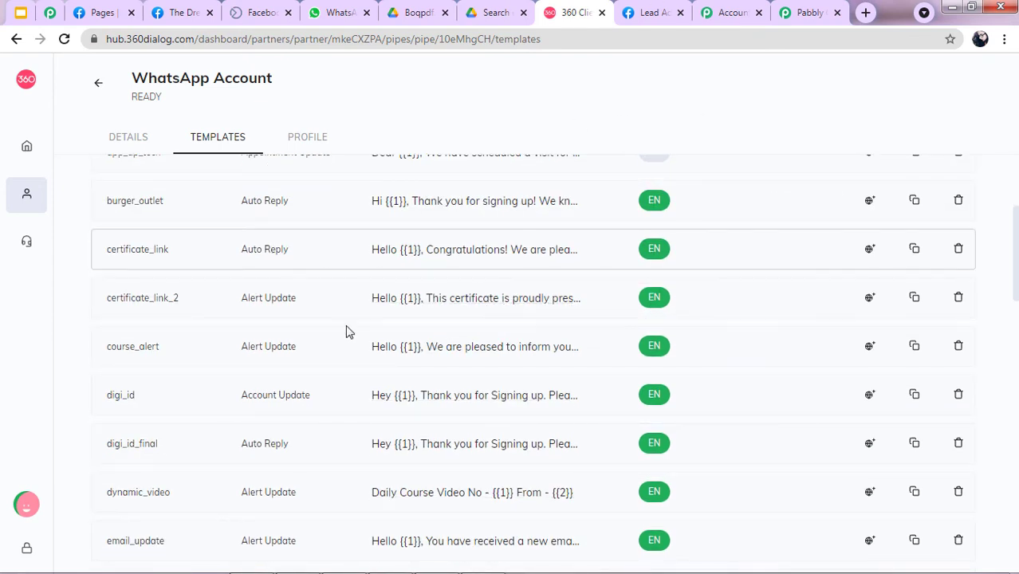
{"action": "left_click", "coordinate": [807, 12]}
Save the WhatsApp action and send a test request, receiving a message ID in response.
{"action": "scroll", "coordinate": [690, 258], "scroll_direction": "up", "scroll_amount": 7}
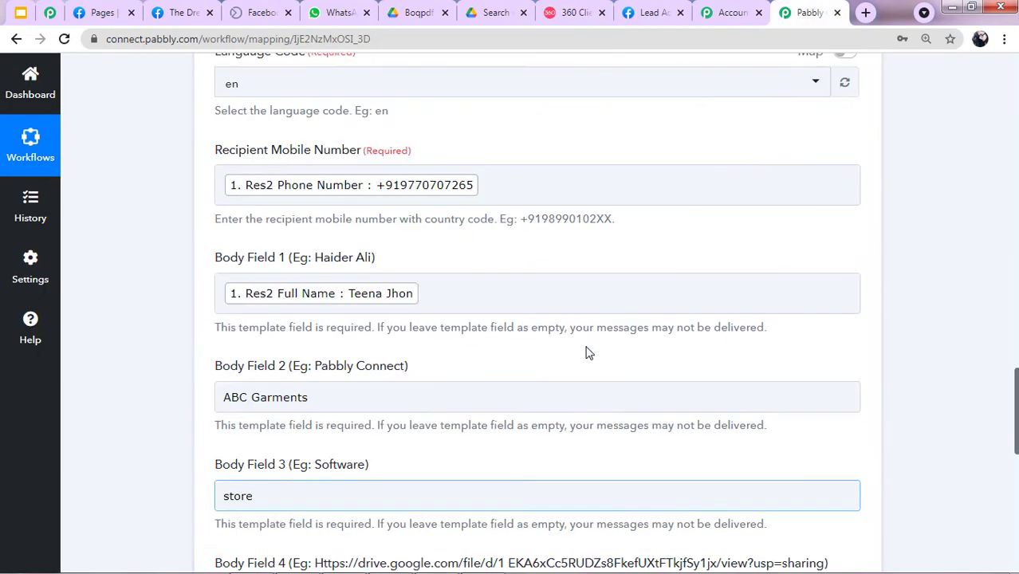
{"action": "scroll", "coordinate": [451, 351], "scroll_direction": "down", "scroll_amount": 3}
{"action": "scroll", "coordinate": [459, 437], "scroll_direction": "down", "scroll_amount": 5}
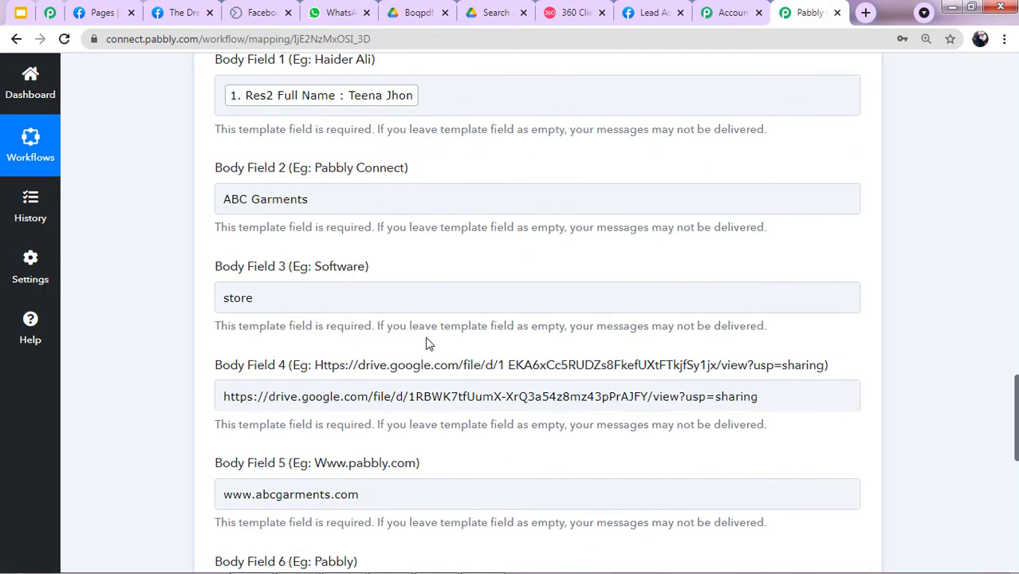
{"action": "scroll", "coordinate": [263, 447], "scroll_direction": "down", "scroll_amount": 2}
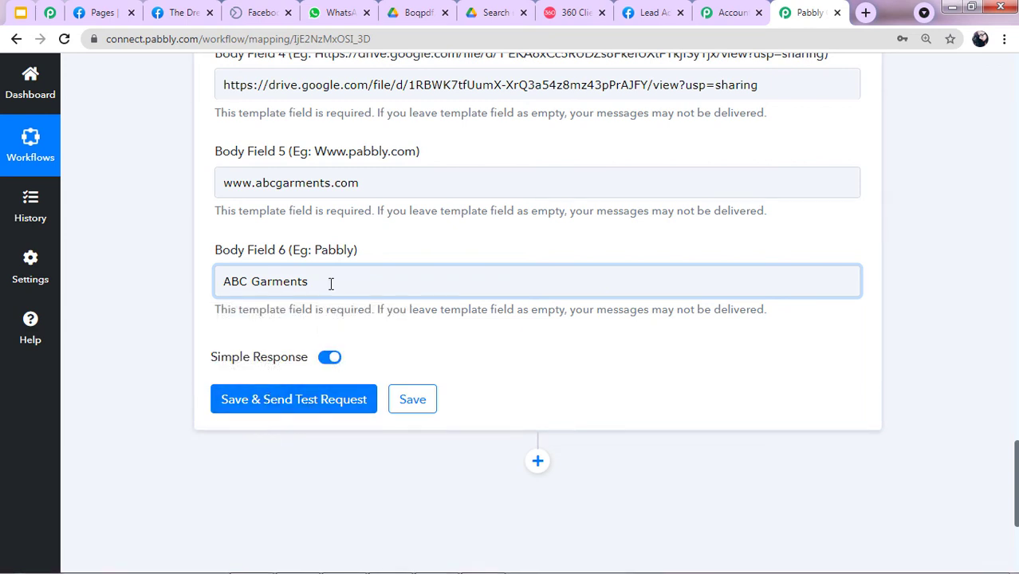
{"action": "left_click", "coordinate": [272, 399]}
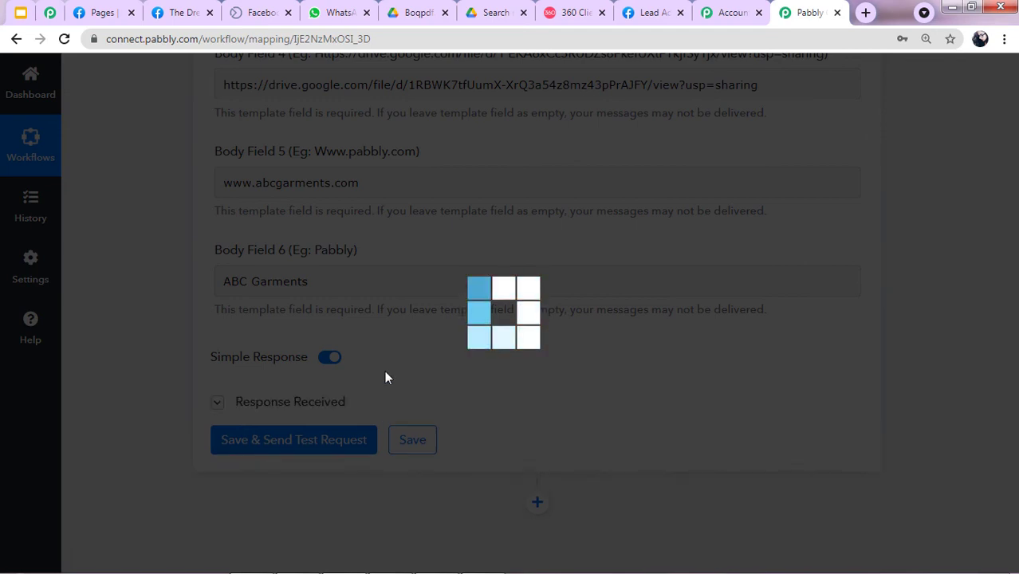
{"action": "scroll", "coordinate": [528, 461], "scroll_direction": "down", "scroll_amount": 1}
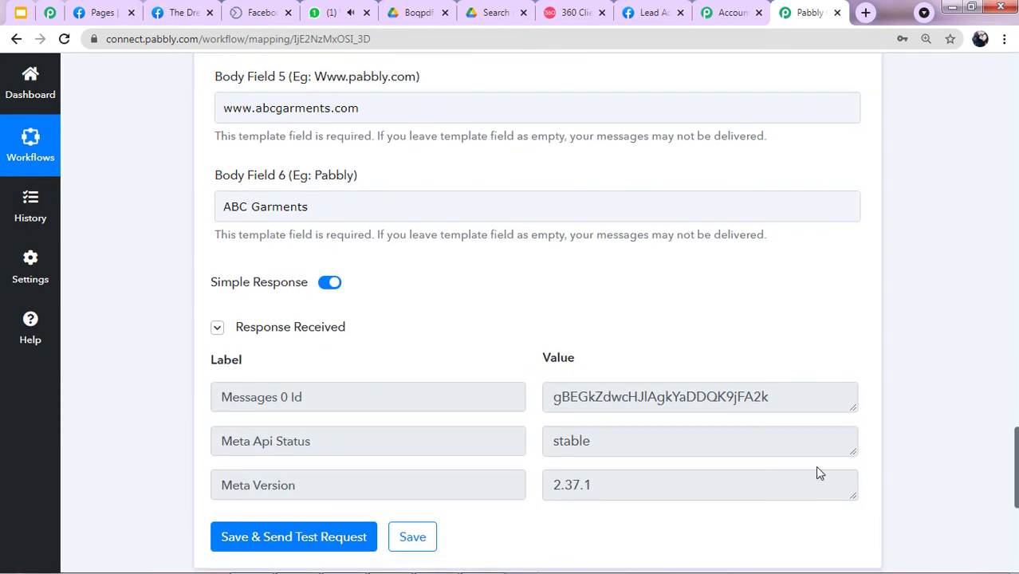
{"action": "left_click", "coordinate": [341, 11]}
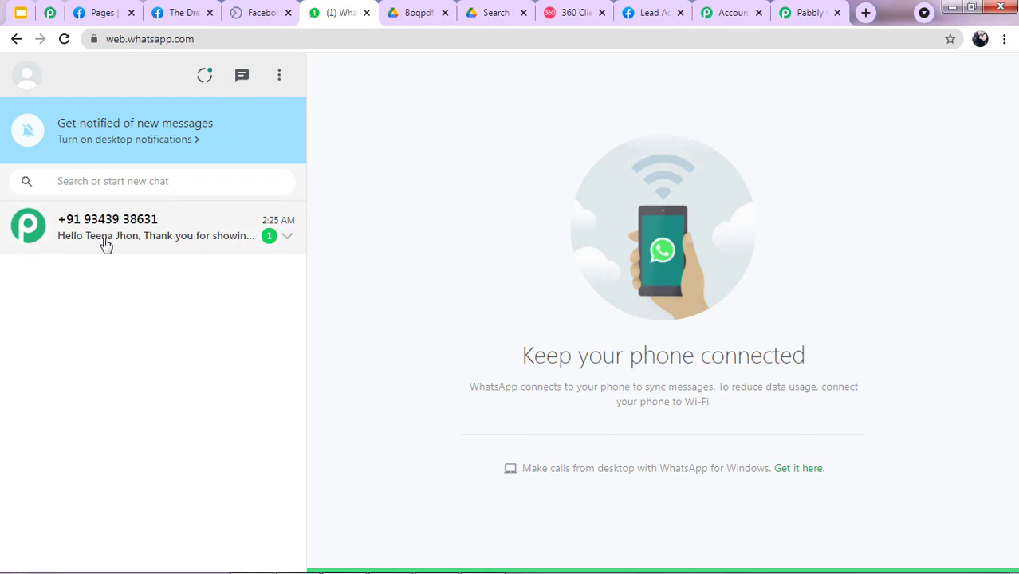
Open the brochure chat in WhatsApp Web and confirm its Drive link shows the 21-page Boqpdf.pdf.
{"action": "left_click", "coordinate": [105, 241]}
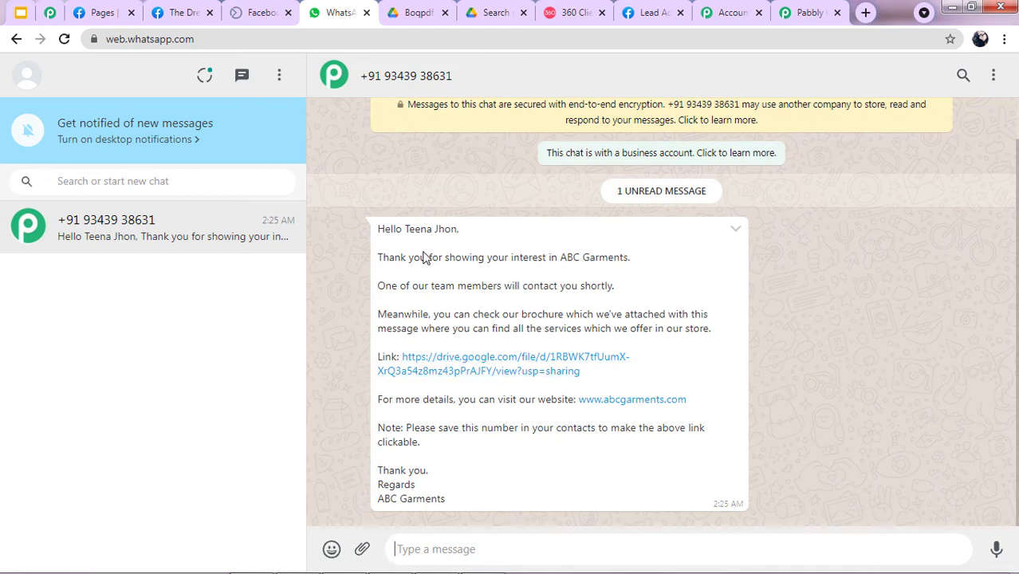
{"action": "left_click", "coordinate": [451, 371]}
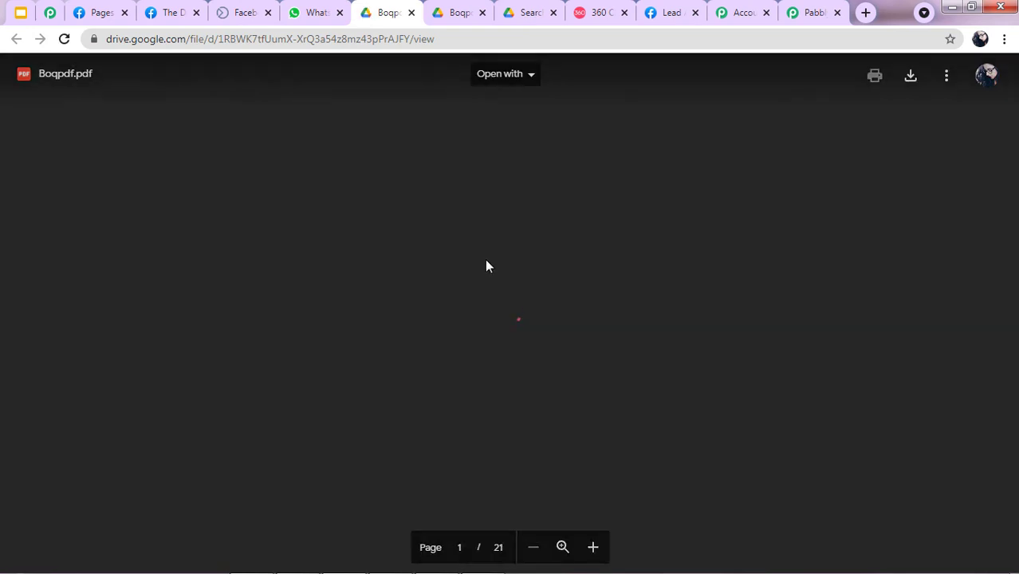
{"action": "scroll", "coordinate": [327, 410], "scroll_direction": "down", "scroll_amount": 3}
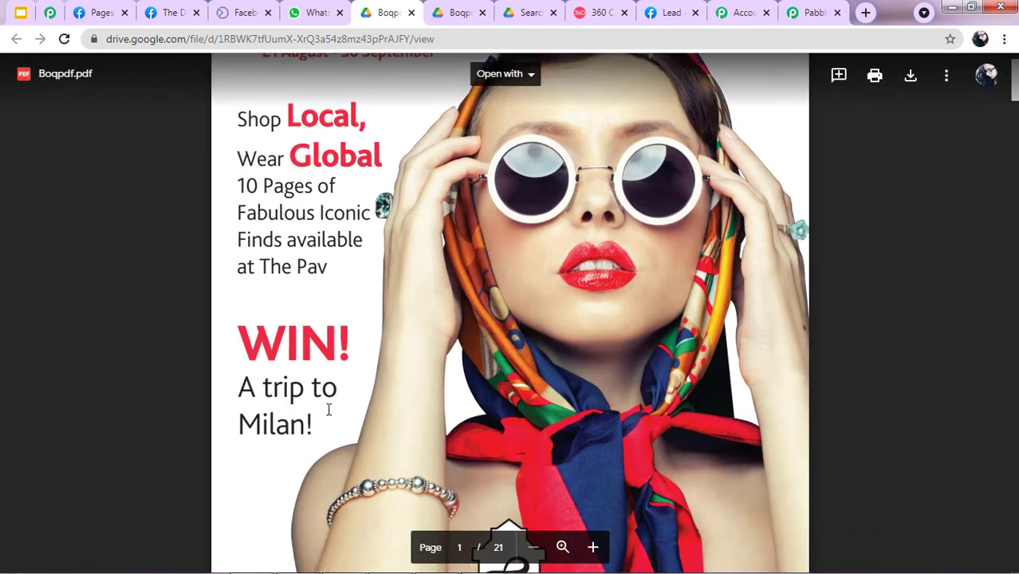
{"action": "scroll", "coordinate": [328, 410], "scroll_direction": "down", "scroll_amount": 5}
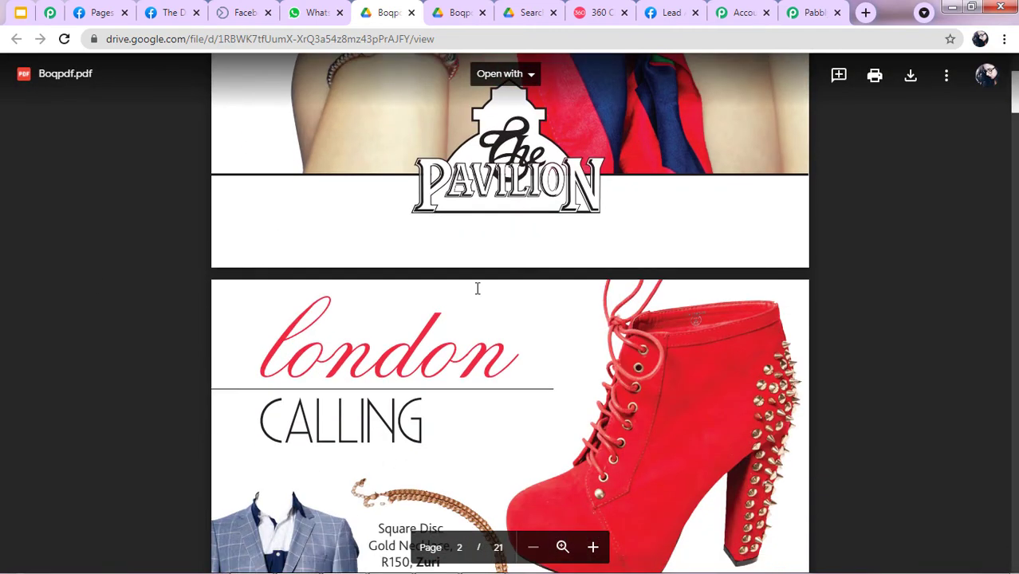
{"action": "left_click", "coordinate": [307, 12]}
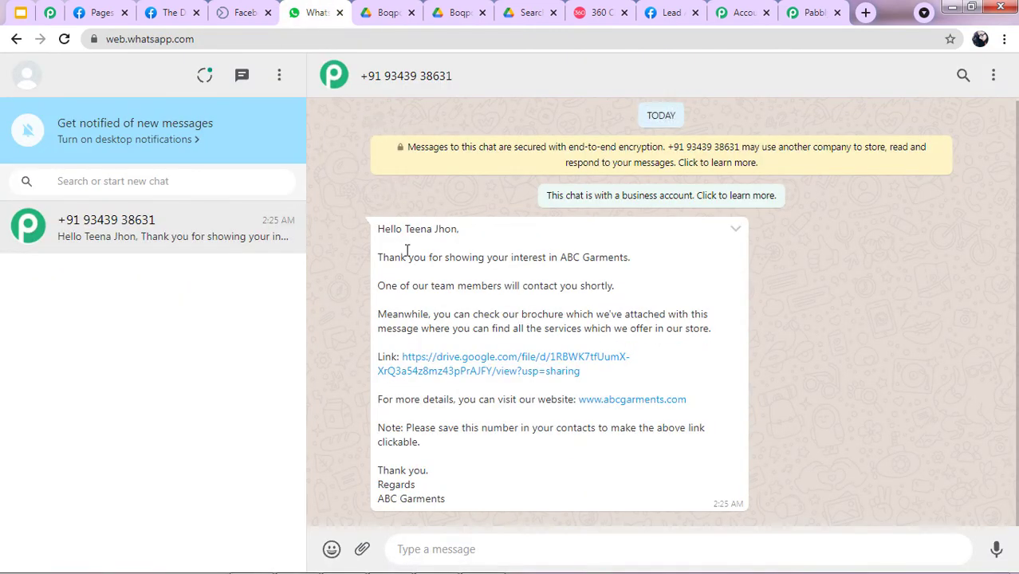
{"action": "left_click", "coordinate": [825, 8]}
{"action": "scroll", "coordinate": [431, 352], "scroll_direction": "up", "scroll_amount": 2}
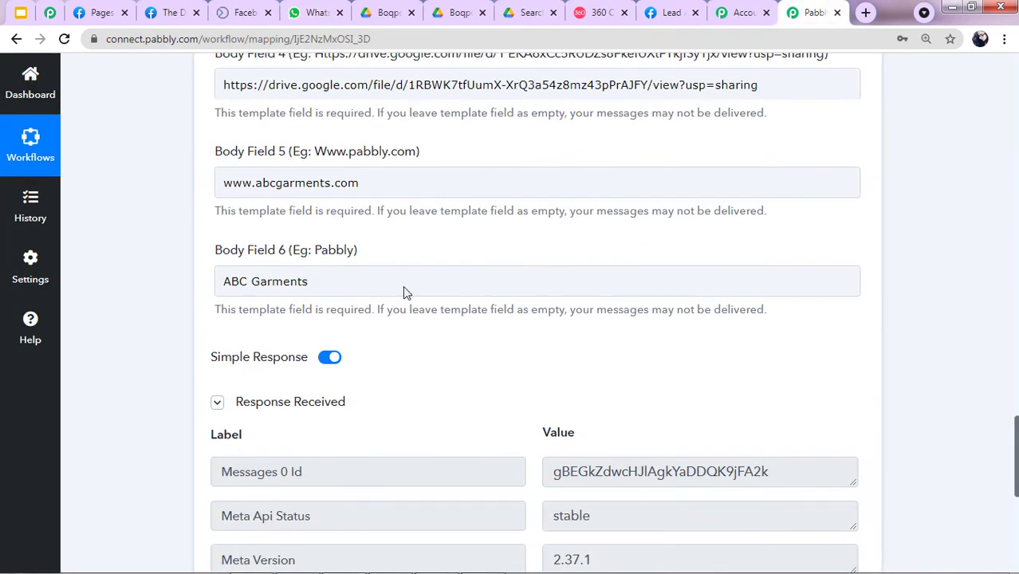
{"action": "scroll", "coordinate": [405, 289], "scroll_direction": "up", "scroll_amount": 1}
{"action": "scroll", "coordinate": [492, 223], "scroll_direction": "up", "scroll_amount": 15}
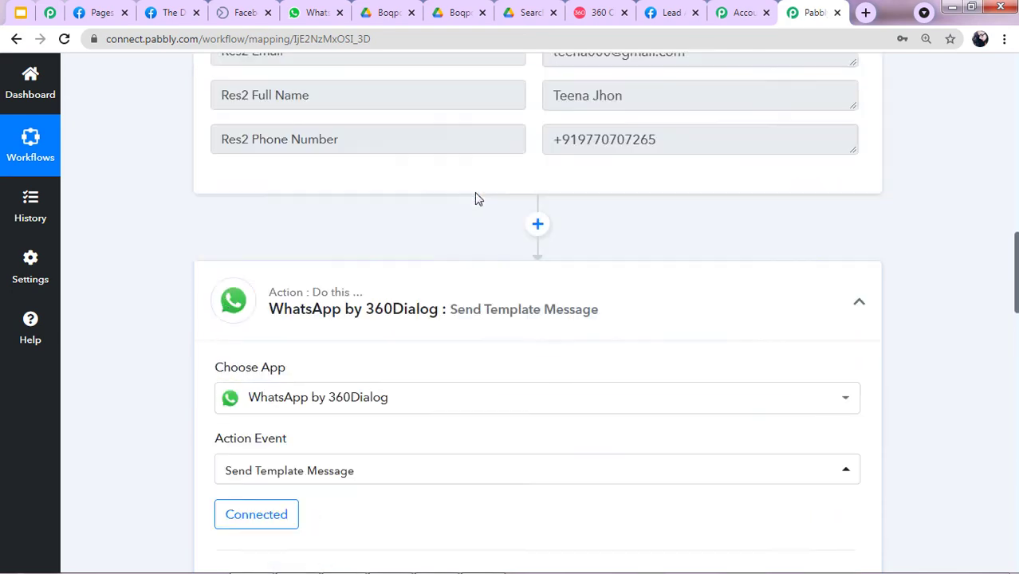
{"action": "scroll", "coordinate": [456, 210], "scroll_direction": "up", "scroll_amount": 7}
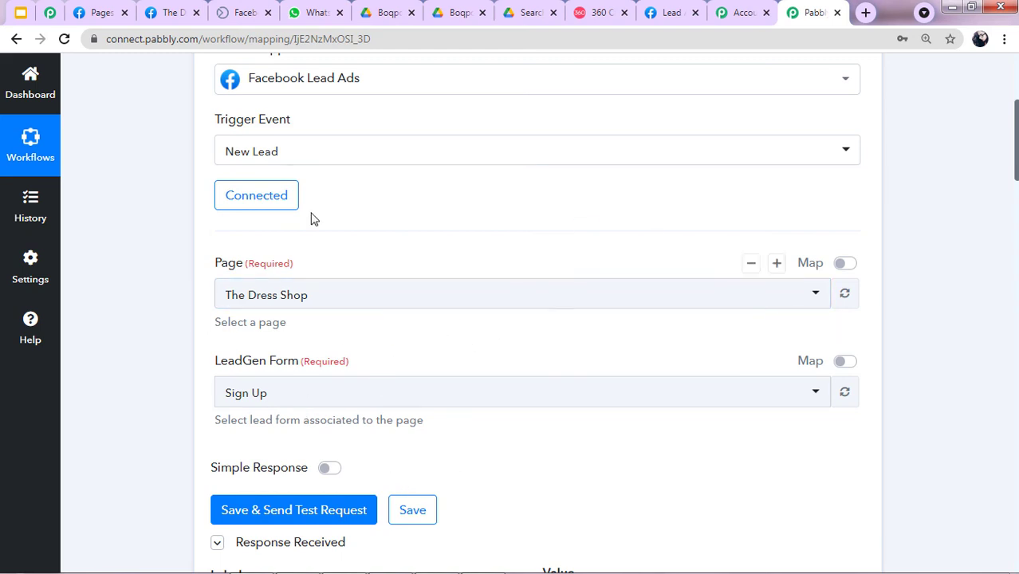
{"action": "scroll", "coordinate": [519, 236], "scroll_direction": "down", "scroll_amount": 2}
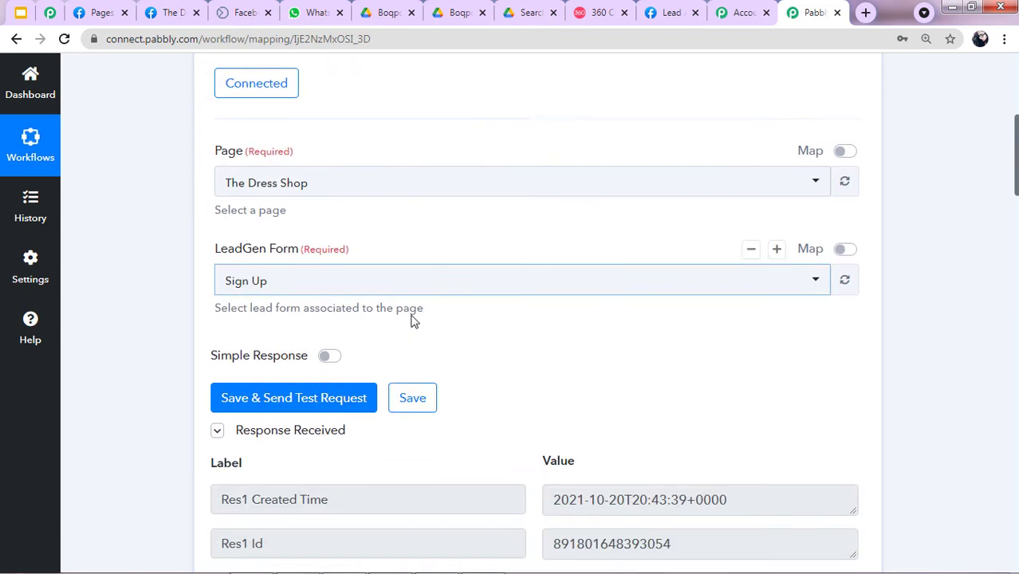
{"action": "scroll", "coordinate": [519, 411], "scroll_direction": "down", "scroll_amount": 1}
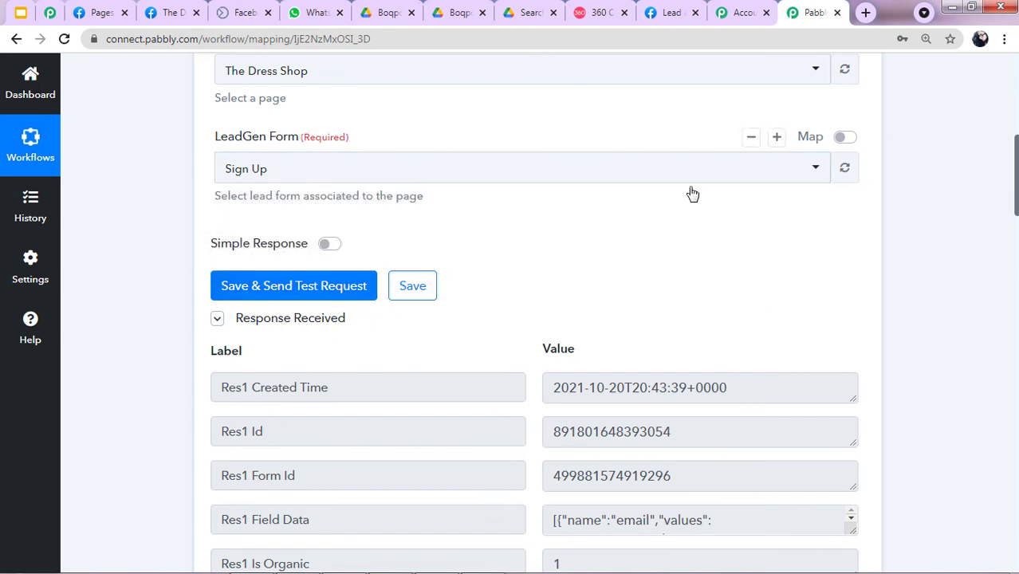
Close the lead form preview and the Drive sharing dialog, then return to the Sign Up form.
{"action": "left_click", "coordinate": [228, 10]}
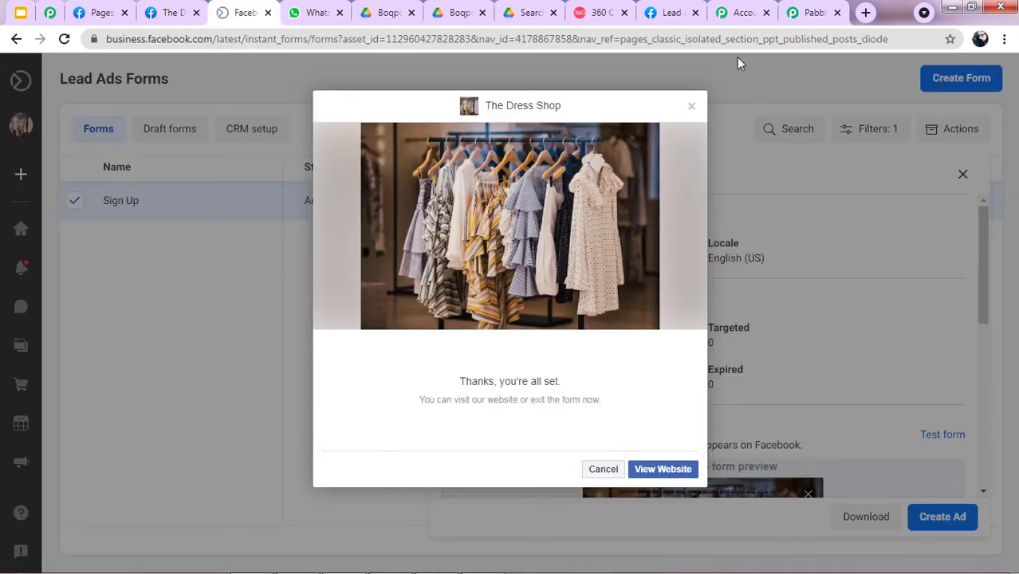
{"action": "left_click", "coordinate": [692, 106]}
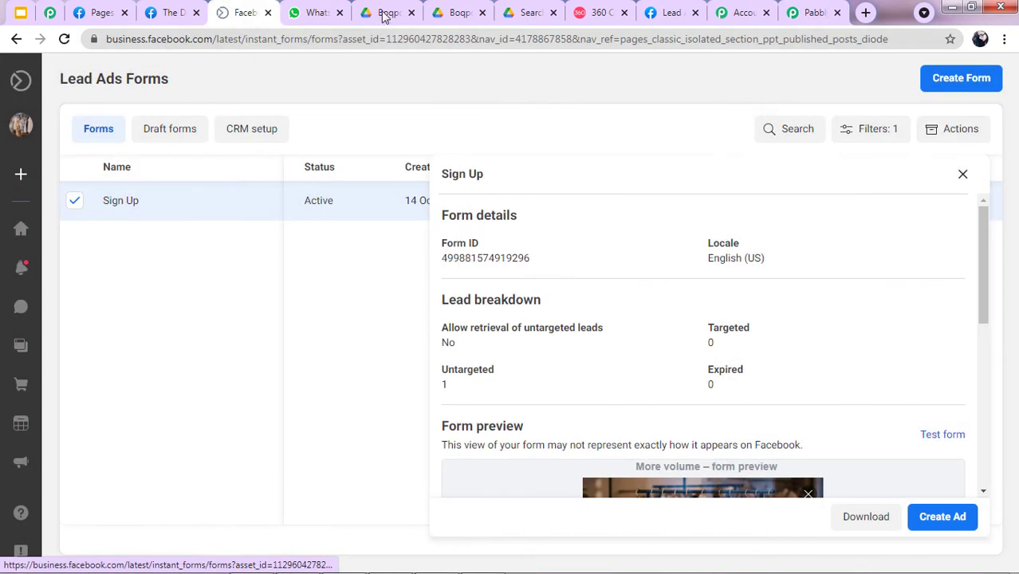
{"action": "left_click", "coordinate": [311, 13]}
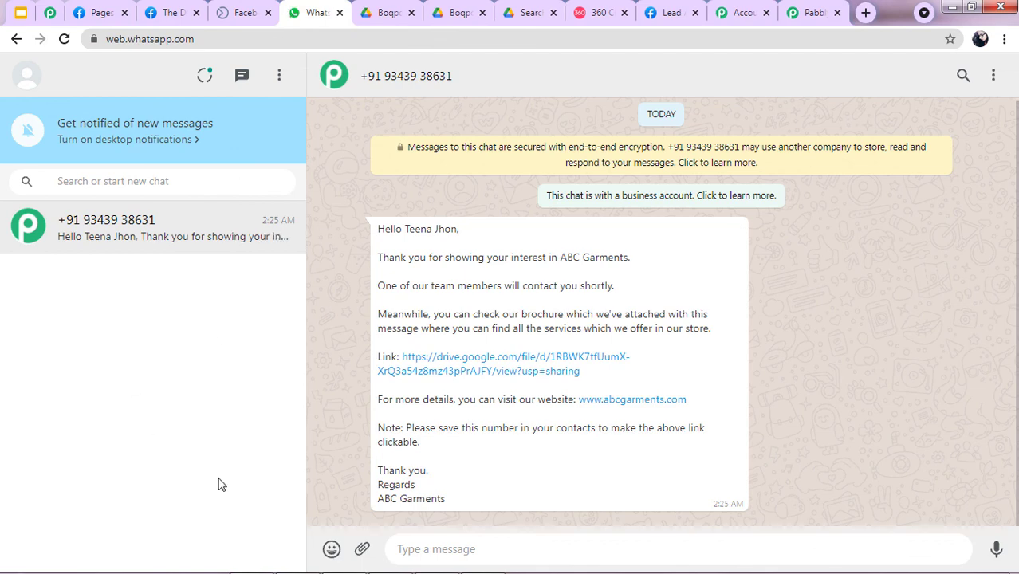
{"action": "left_click", "coordinate": [501, 11]}
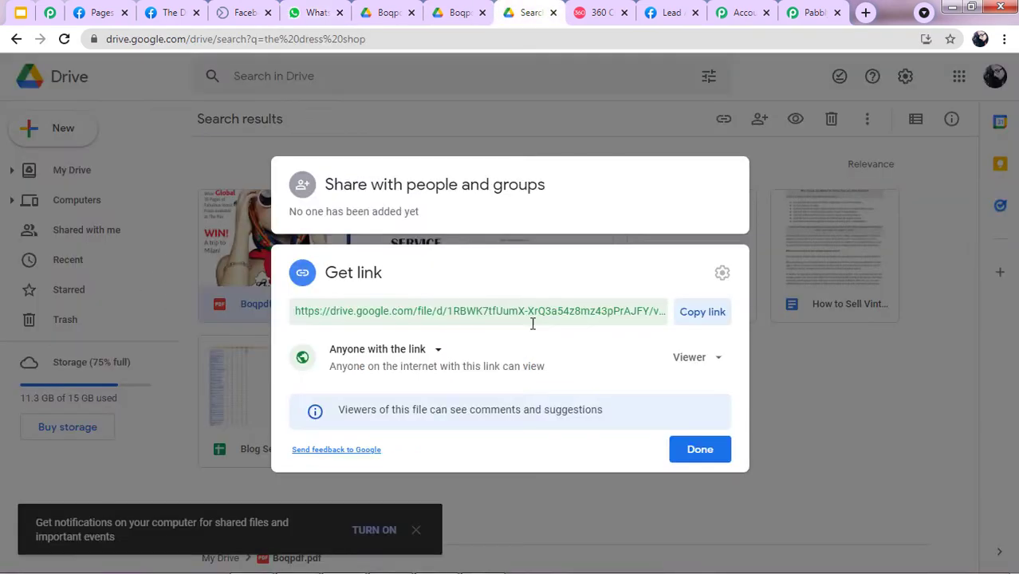
{"action": "left_click", "coordinate": [891, 437]}
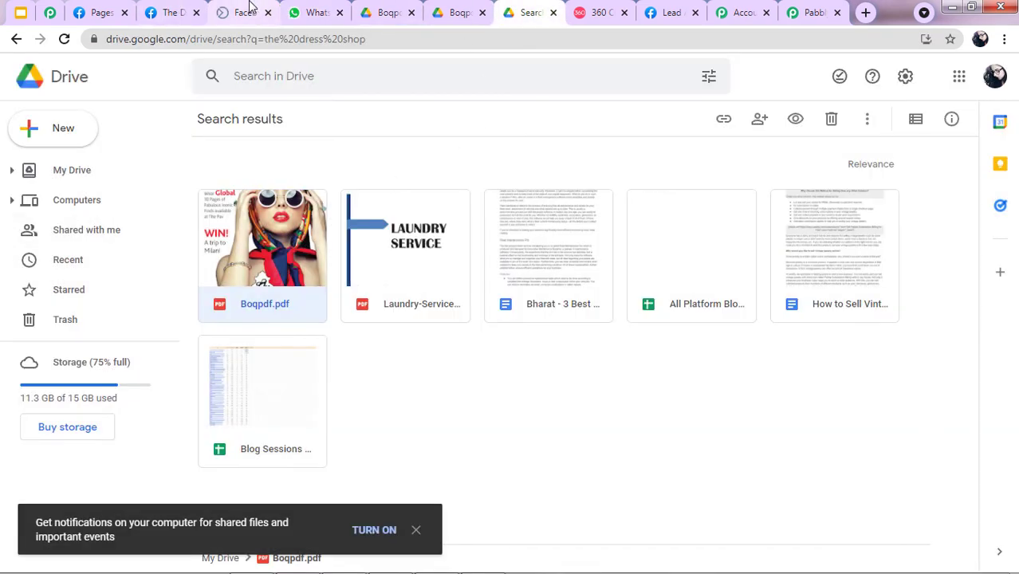
{"action": "left_click", "coordinate": [247, 12]}
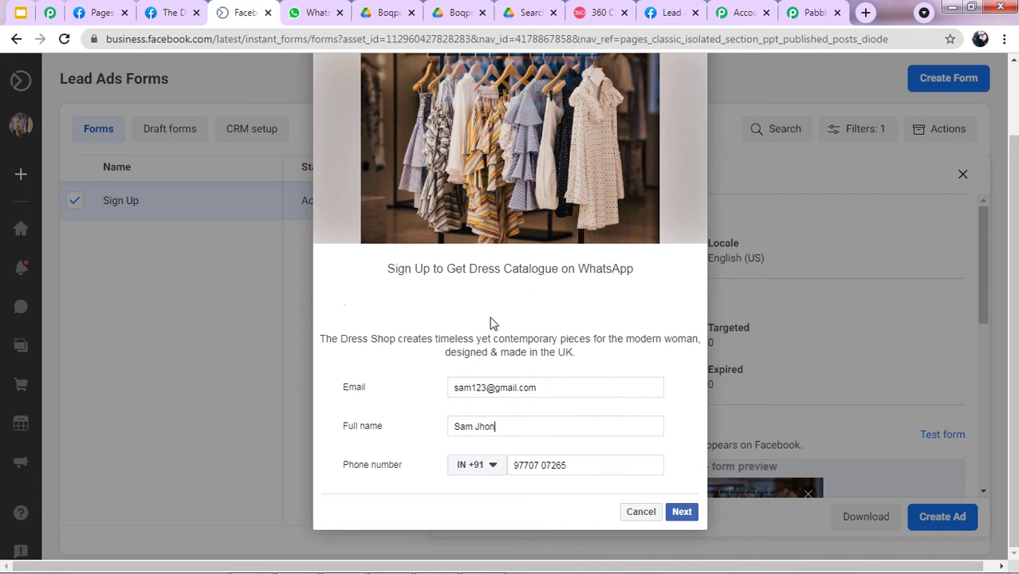
Submit another test lead through the Sign Up form to the 'Thanks, you're all set' confirmation.
{"action": "left_click", "coordinate": [682, 512]}
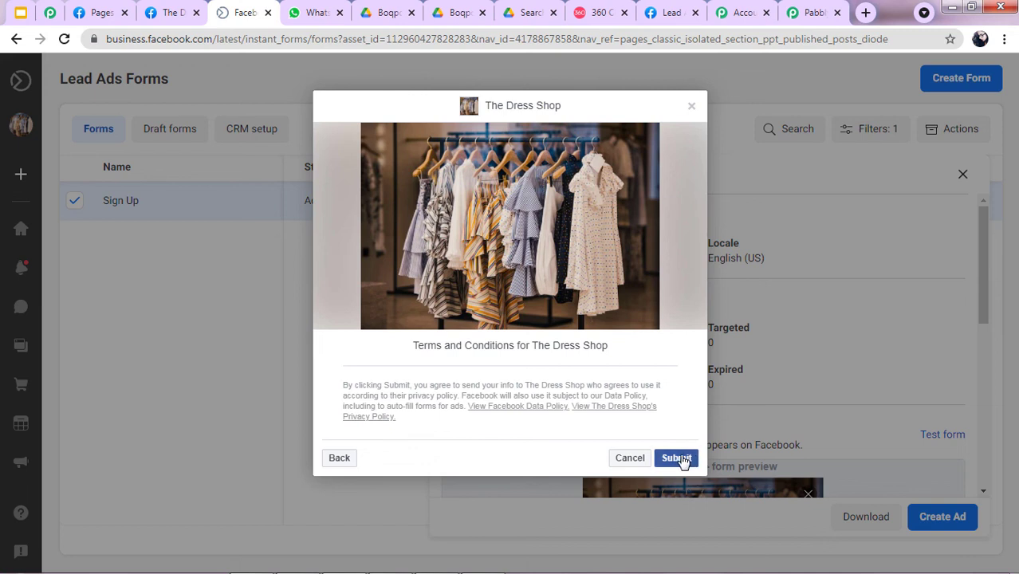
{"action": "left_click", "coordinate": [692, 459]}
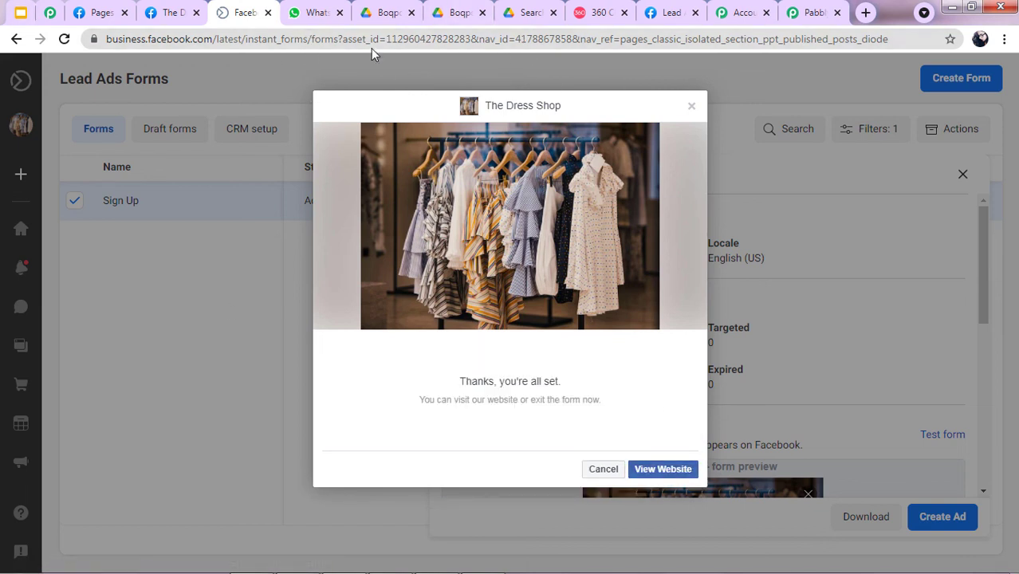
{"action": "left_click", "coordinate": [315, 12]}
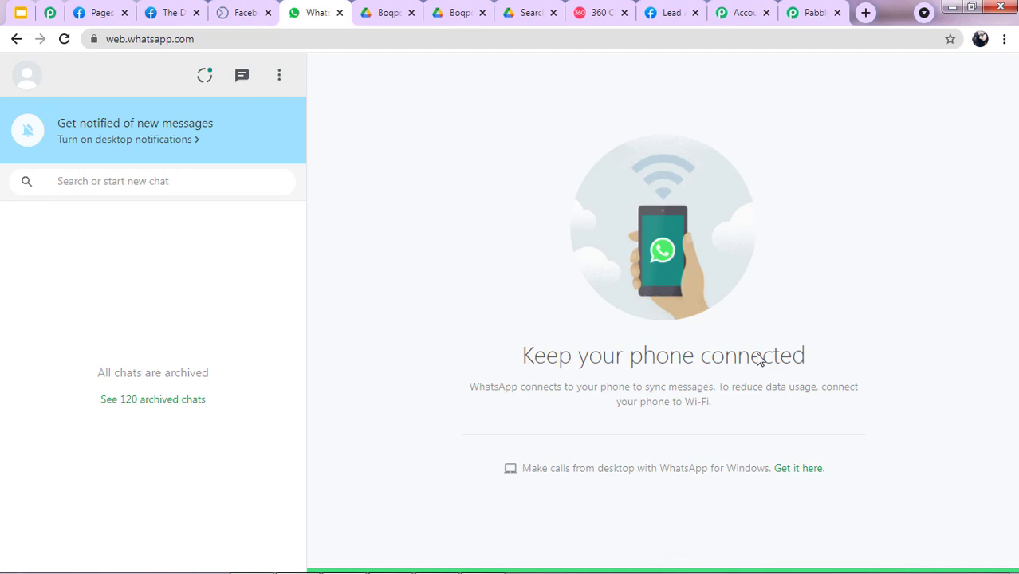
Dismiss the form confirmation and open the new ABC Garments brochure chat in WhatsApp Web.
{"action": "left_click", "coordinate": [257, 6]}
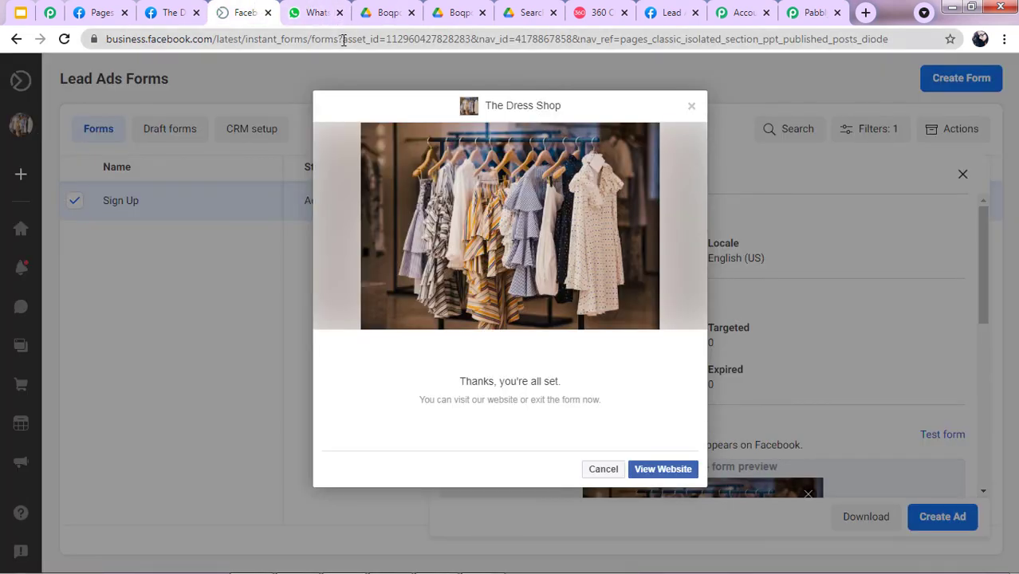
{"action": "key", "text": "Escape"}
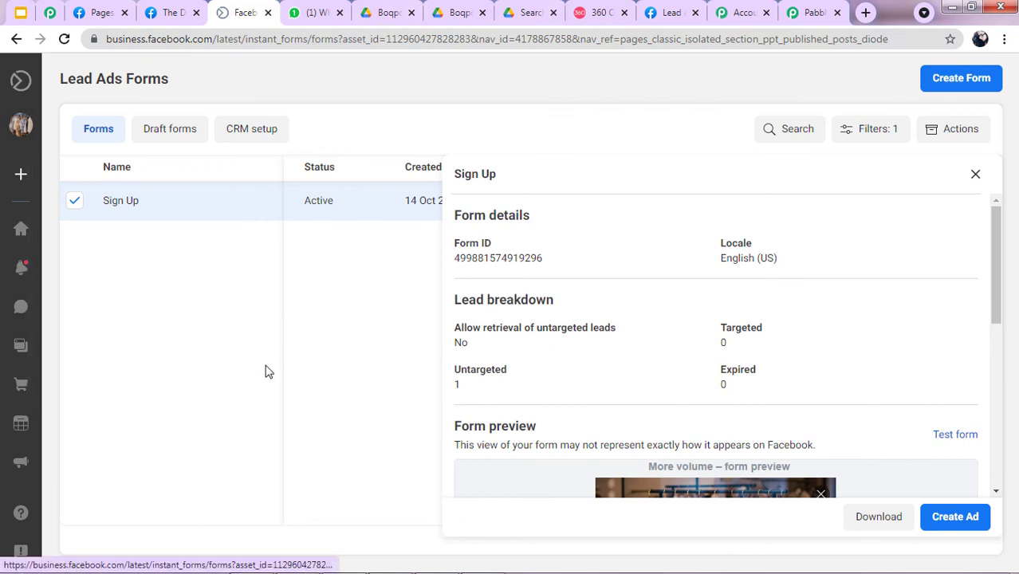
{"action": "left_click", "coordinate": [334, 10]}
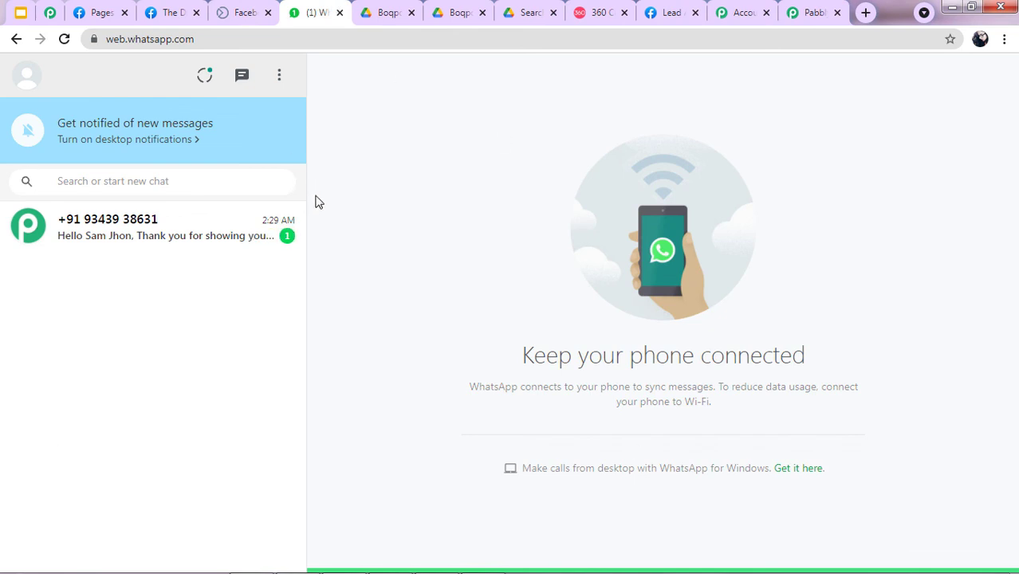
{"action": "left_click", "coordinate": [122, 244]}
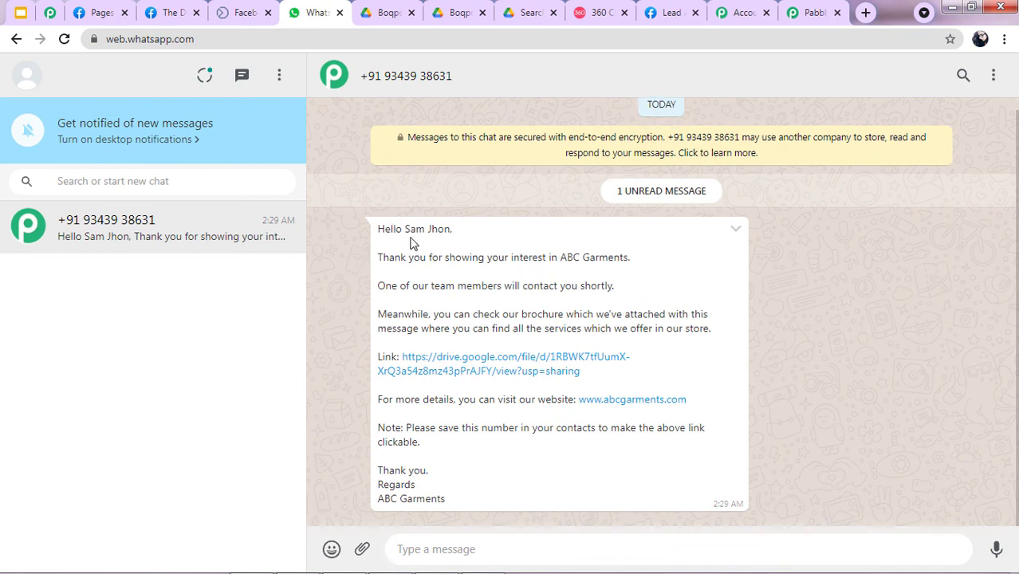
{"action": "left_click_drag", "start_coordinate": [402, 229], "coordinate": [492, 258]}
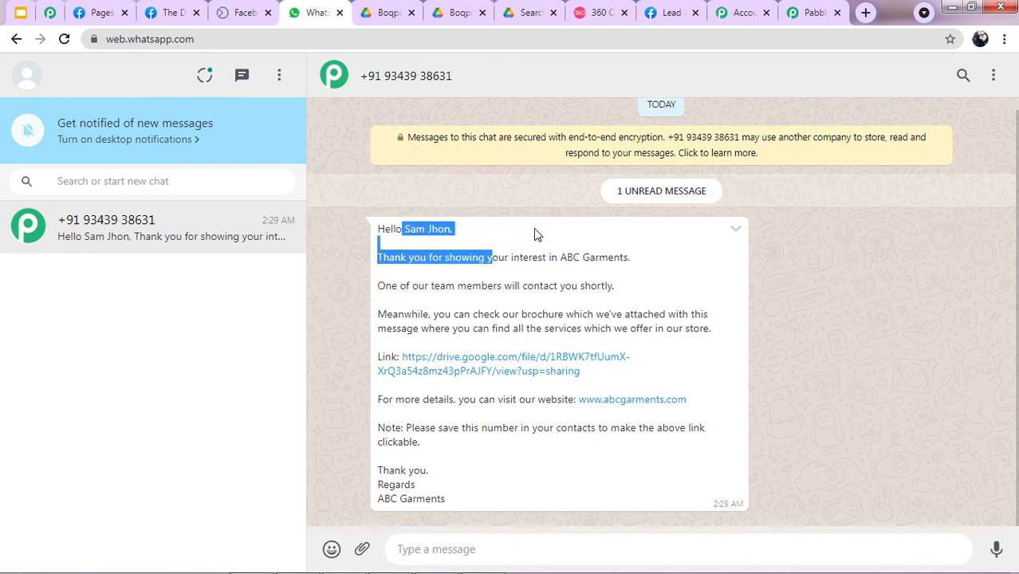
{"action": "left_click", "coordinate": [681, 287]}
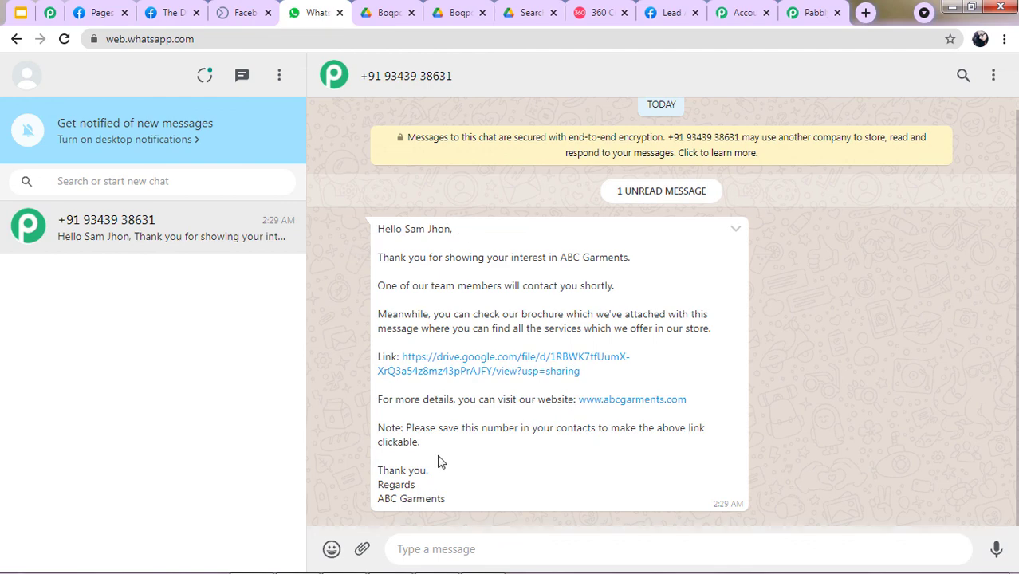
Follow the message's Google Drive link and scroll through Boqpdf.pdf.
{"action": "left_click", "coordinate": [459, 372]}
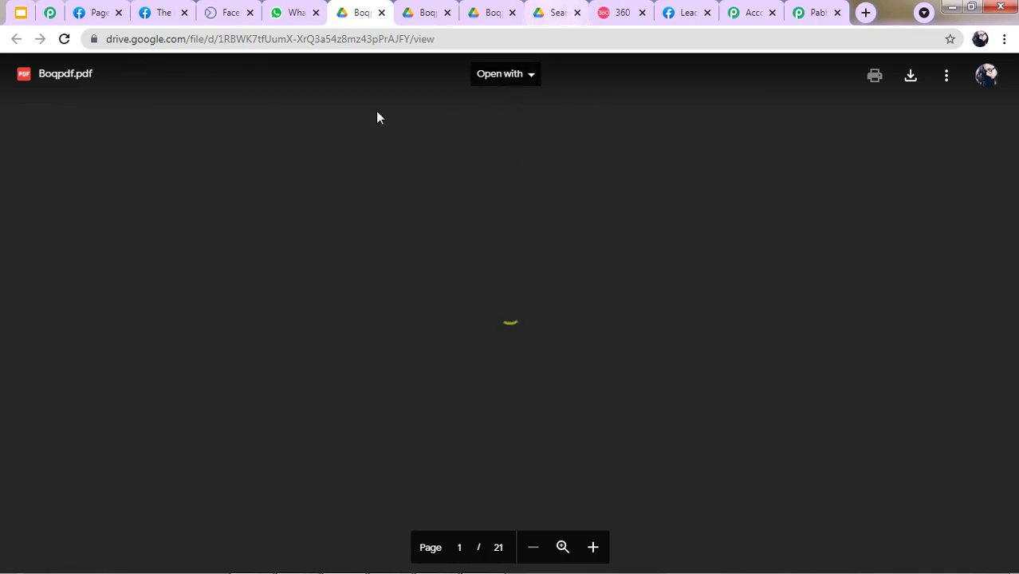
{"action": "scroll", "coordinate": [546, 299], "scroll_direction": "down", "scroll_amount": 7}
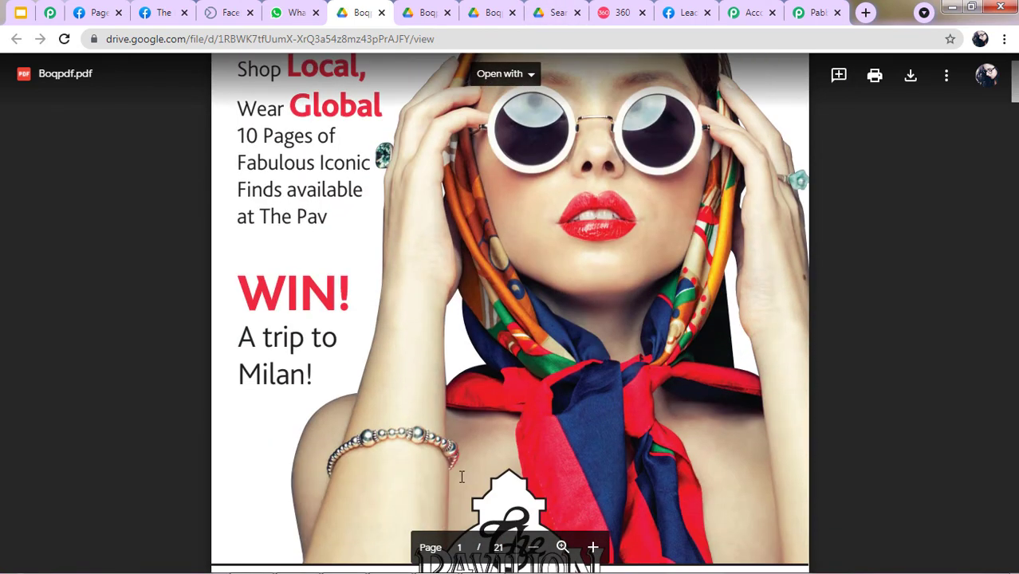
{"action": "scroll", "coordinate": [583, 88], "scroll_direction": "down", "scroll_amount": 2}
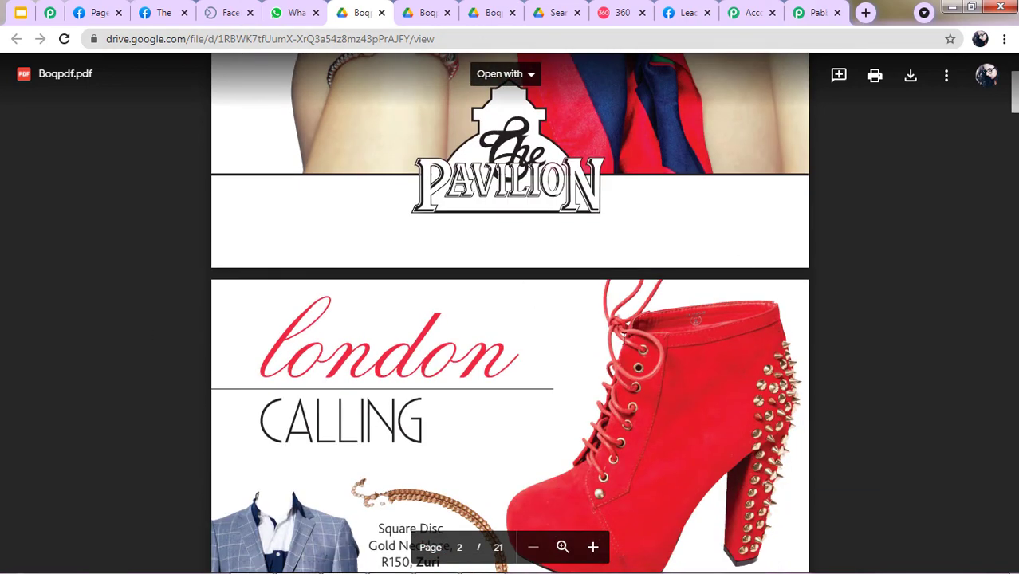
{"action": "left_click", "coordinate": [803, 13]}
Close the find bar and review the Facebook Lead Ads New Lead trigger settings.
{"action": "scroll", "coordinate": [643, 219], "scroll_direction": "up", "scroll_amount": 1}
{"action": "scroll", "coordinate": [678, 192], "scroll_direction": "down", "scroll_amount": 1}
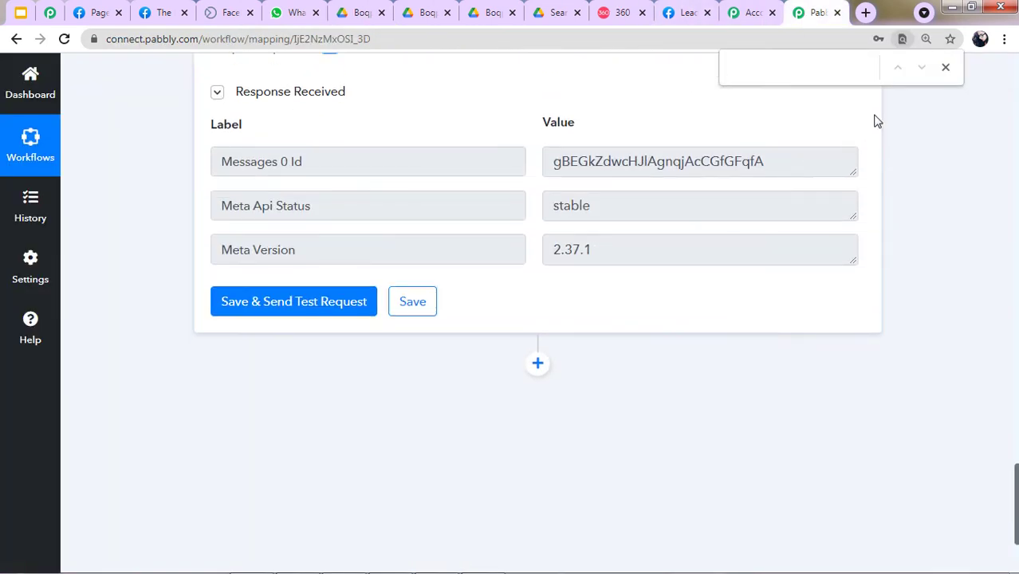
{"action": "left_click", "coordinate": [946, 69]}
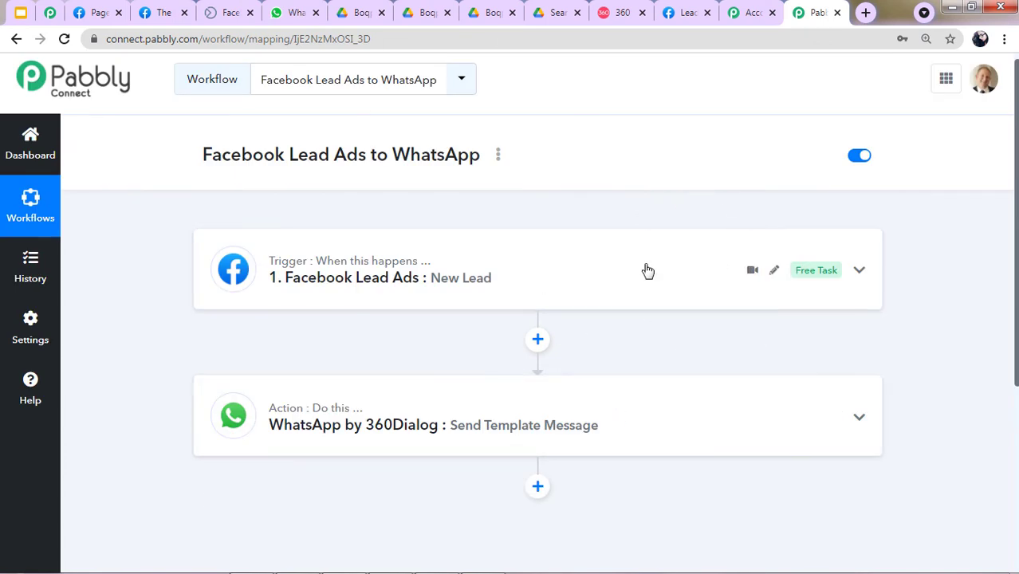
{"action": "scroll", "coordinate": [443, 259], "scroll_direction": "down", "scroll_amount": 1}
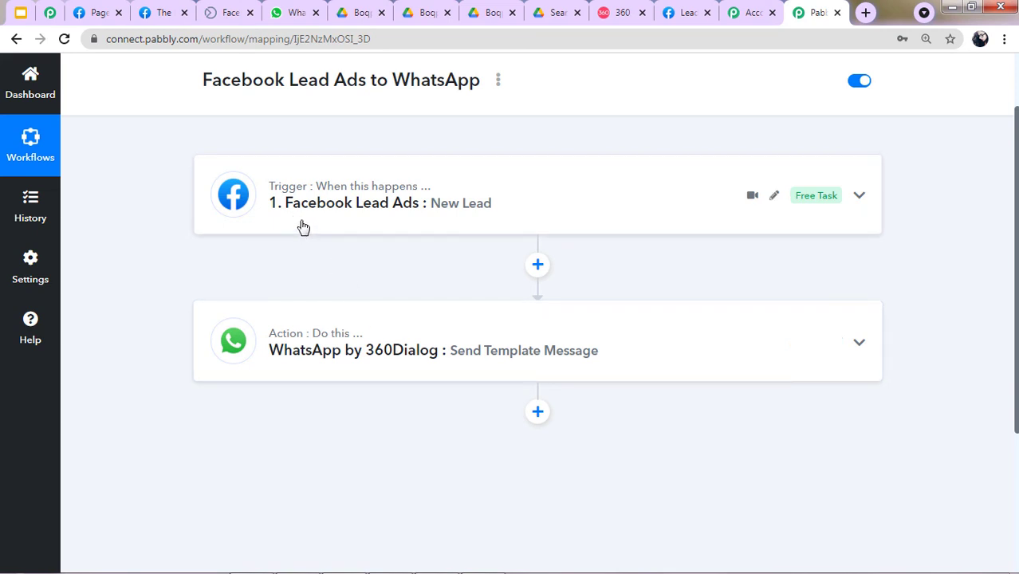
{"action": "left_click", "coordinate": [457, 207]}
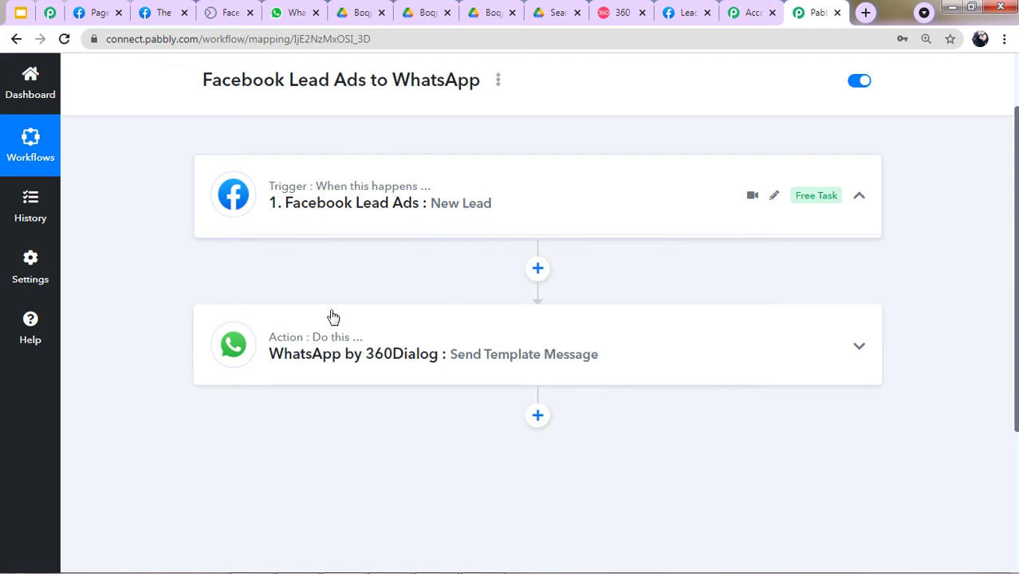
{"action": "scroll", "coordinate": [462, 319], "scroll_direction": "down", "scroll_amount": 1}
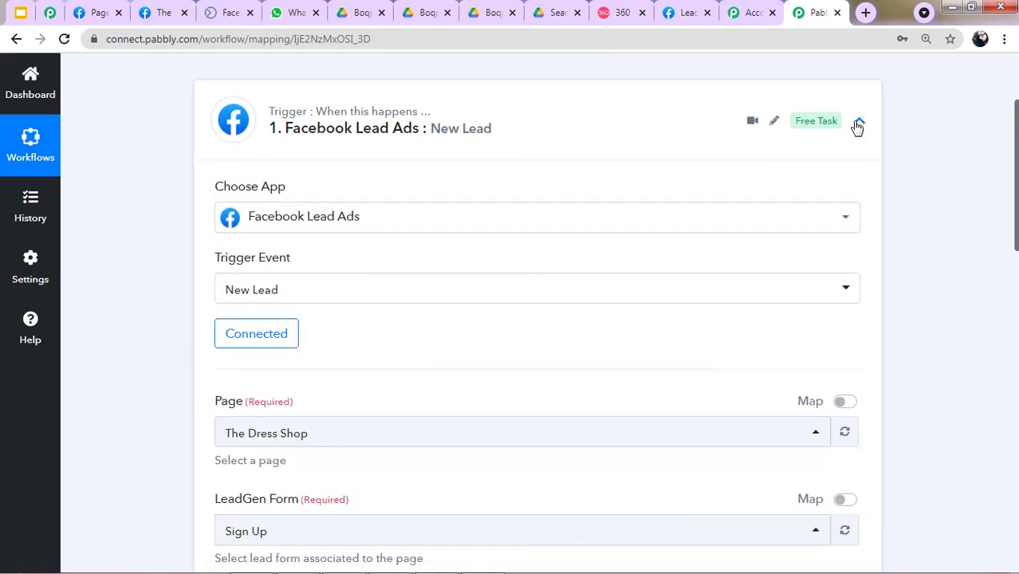
{"action": "left_click", "coordinate": [858, 124]}
Inspect the WhatsApp by 360Dialog Send Template Message action fields, then collapse it.
{"action": "left_click", "coordinate": [434, 184]}
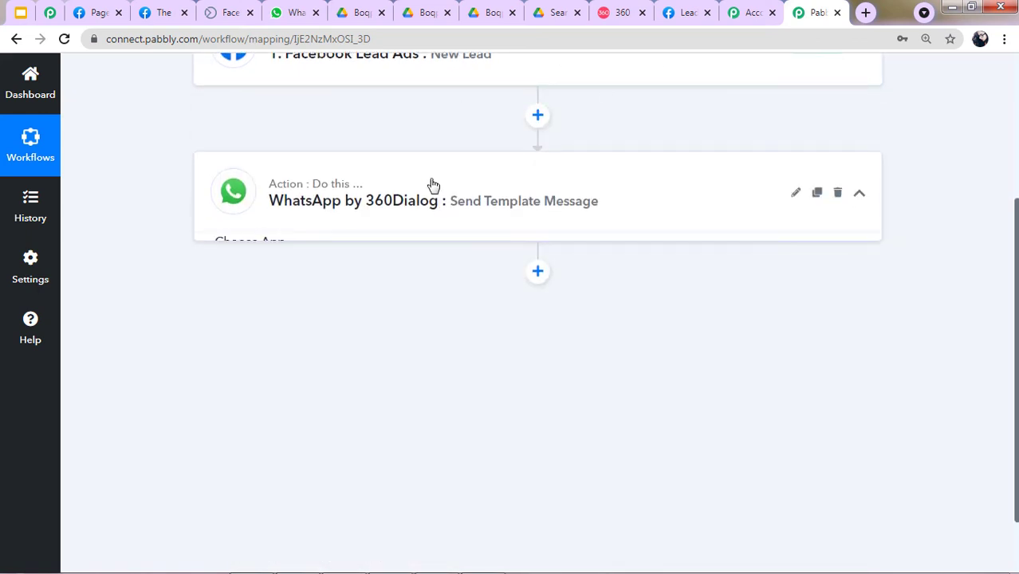
{"action": "scroll", "coordinate": [430, 246], "scroll_direction": "down", "scroll_amount": 2}
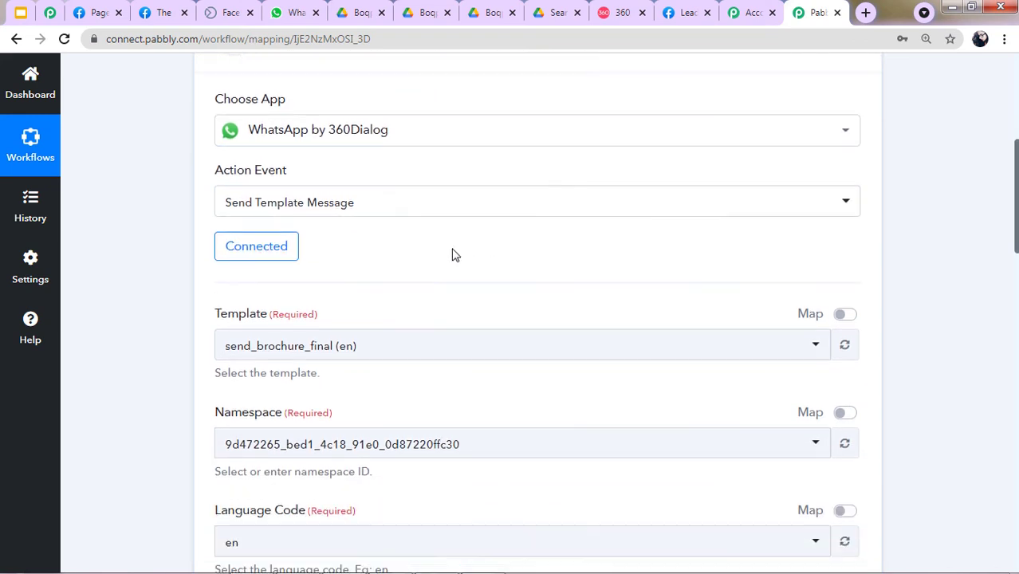
{"action": "scroll", "coordinate": [453, 257], "scroll_direction": "down", "scroll_amount": 2}
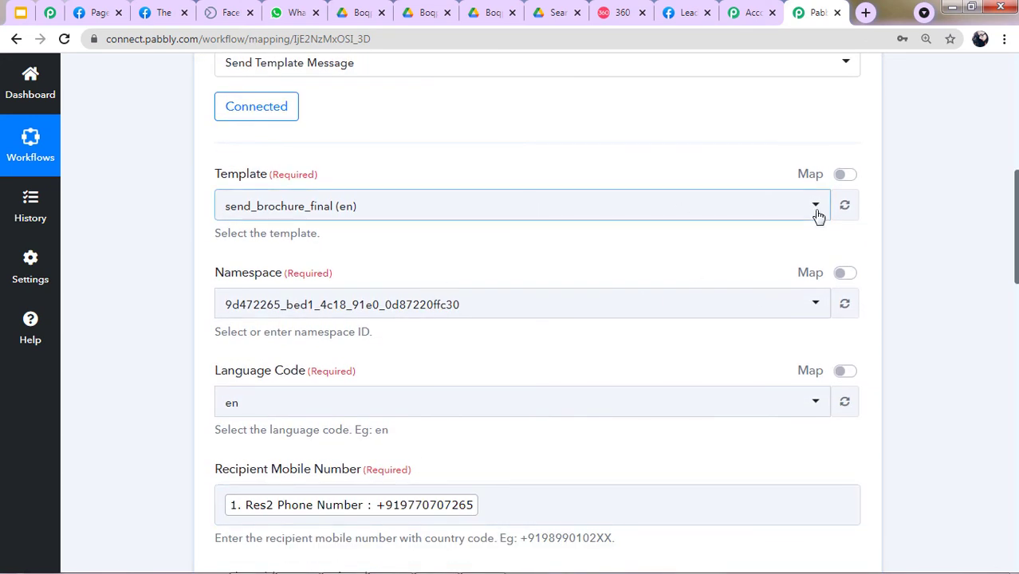
{"action": "scroll", "coordinate": [861, 214], "scroll_direction": "up", "scroll_amount": 4}
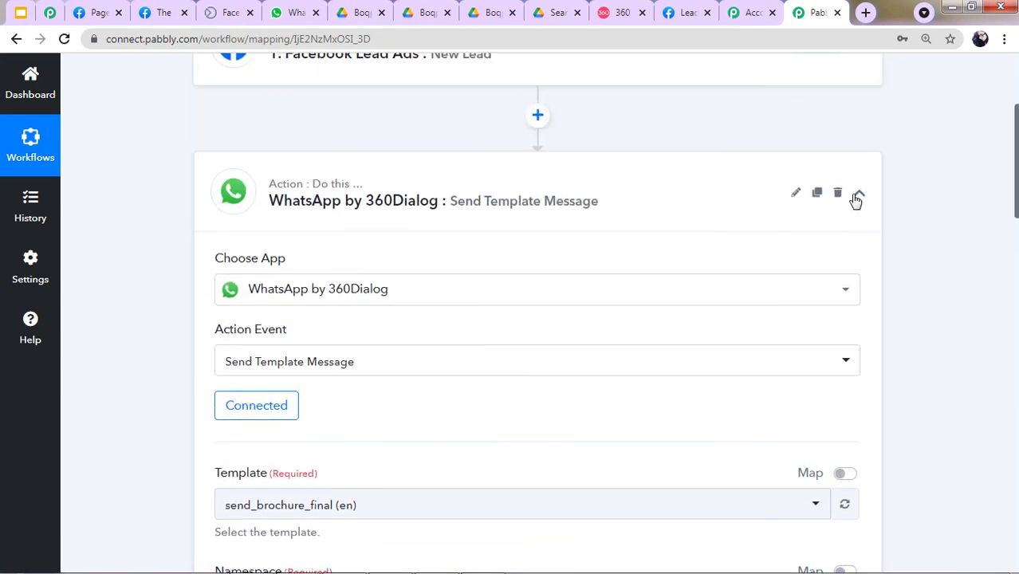
{"action": "left_click", "coordinate": [858, 196]}
{"action": "scroll", "coordinate": [591, 264], "scroll_direction": "up", "scroll_amount": 3}
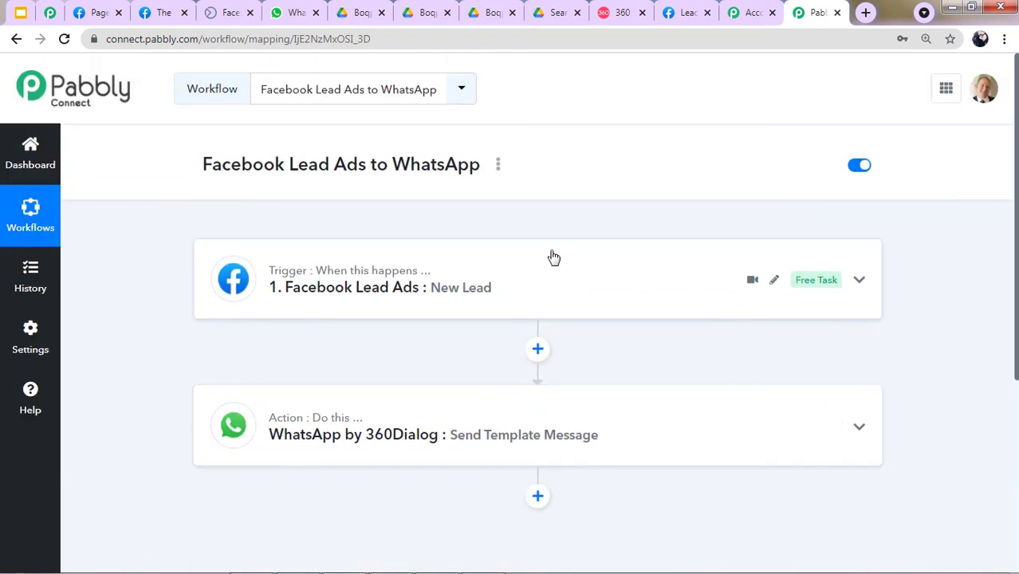